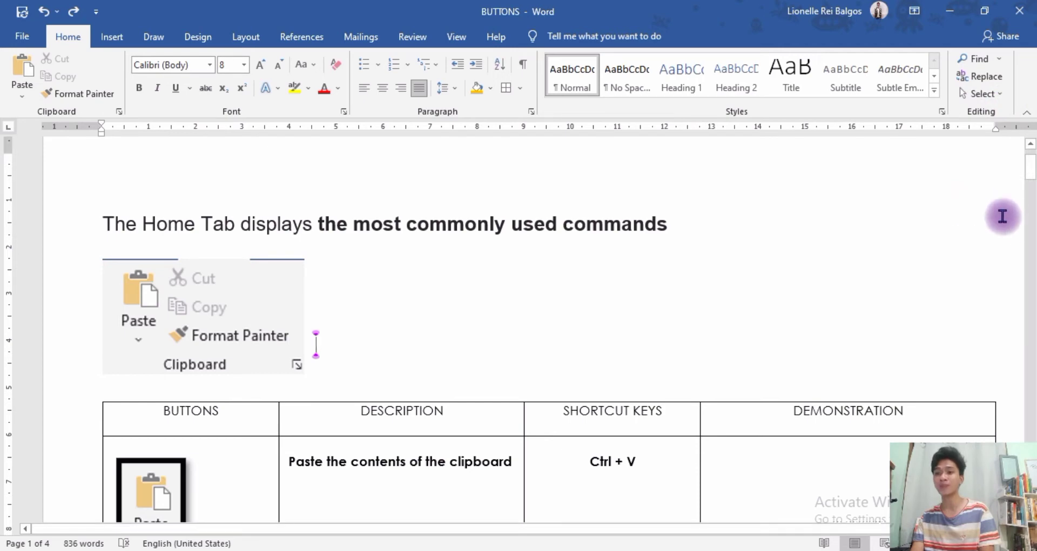
Step: Copy the Paste row's description "Paste the contents of the clipboard" into that row's Demonstration cell
{"action": "left_click", "coordinate": [1031, 227]}
{"action": "left_click_drag", "start_coordinate": [1031, 195], "coordinate": [1032, 180]}
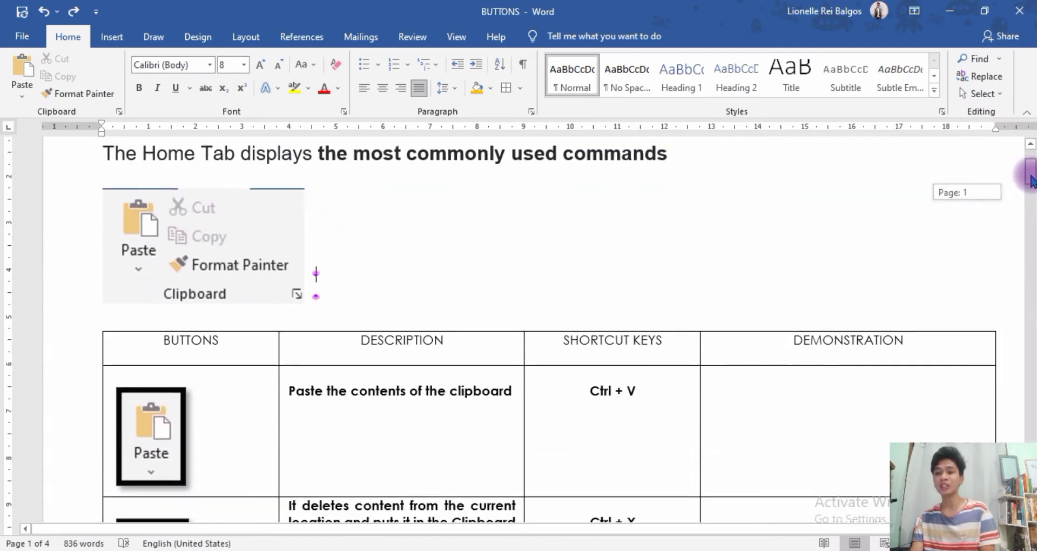
{"action": "left_click", "coordinate": [201, 258]}
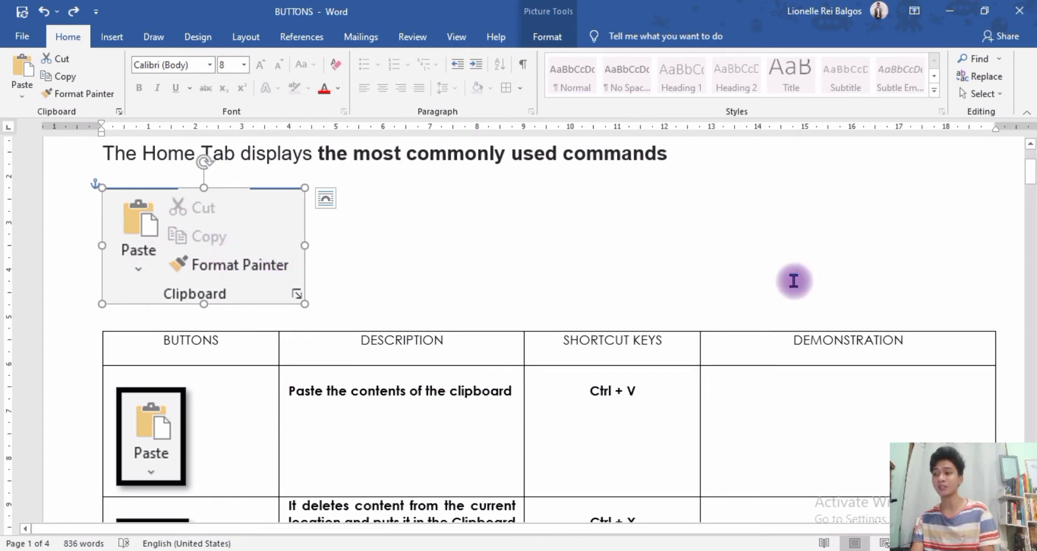
{"action": "scroll", "coordinate": [1031, 179], "scroll_direction": "down", "scroll_amount": 4}
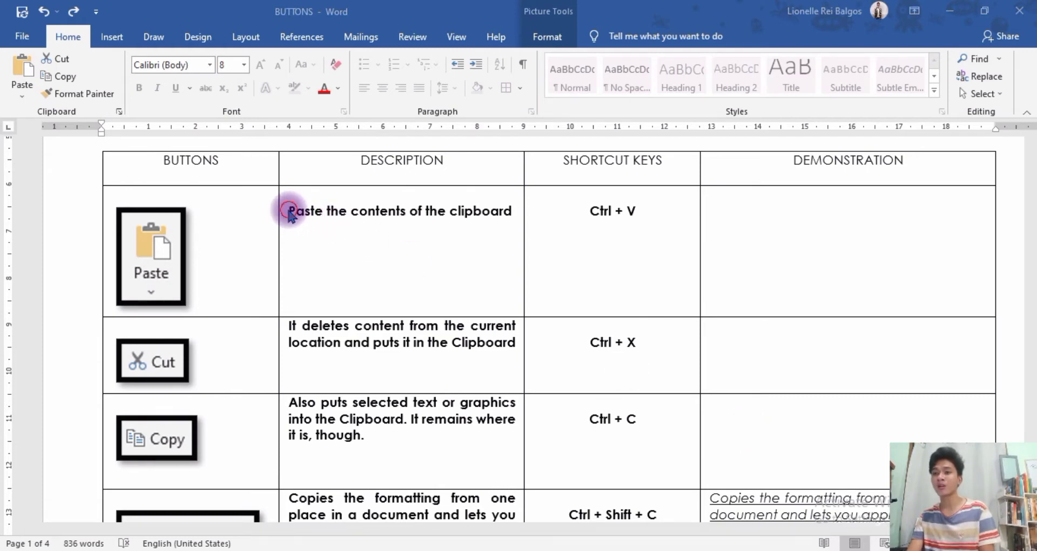
{"action": "left_click_drag", "start_coordinate": [288, 210], "coordinate": [496, 222]}
{"action": "key", "text": "ctrl+c"}
{"action": "left_click", "coordinate": [752, 219]}
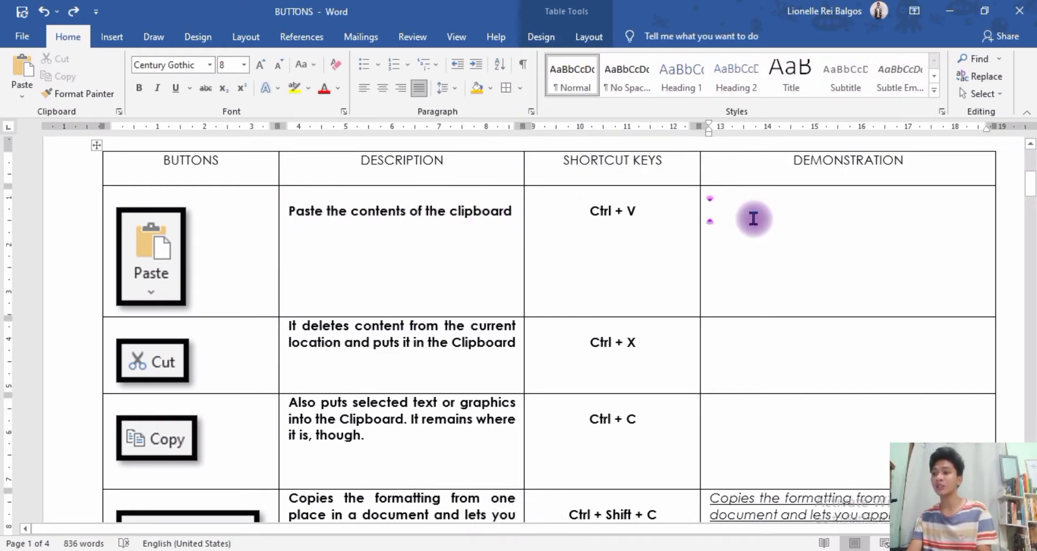
{"action": "key", "text": "ctrl+v"}
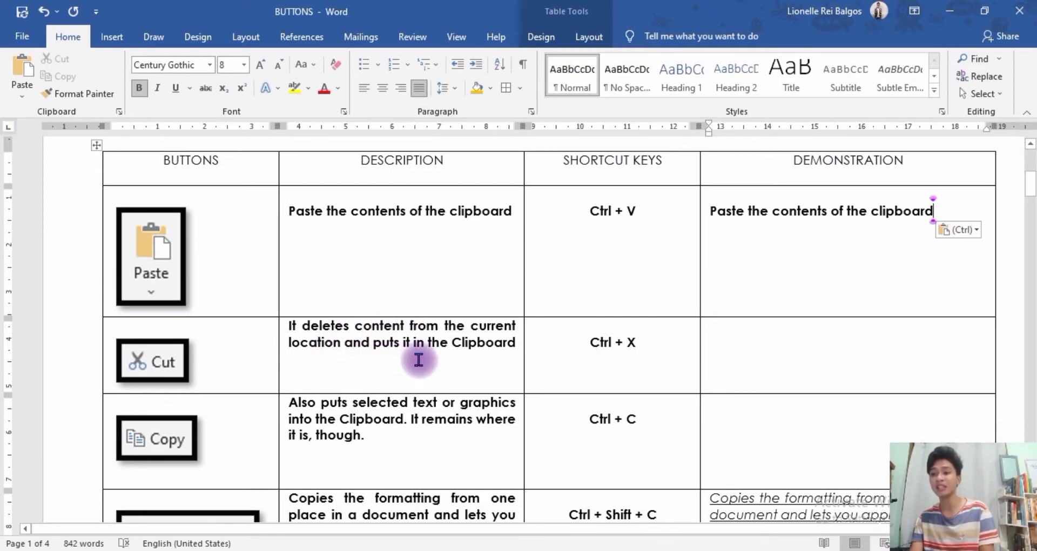
Step: Cut the Cut row's description text and paste it into that row's Demonstration cell
{"action": "left_click_drag", "start_coordinate": [373, 346], "coordinate": [497, 341]}
{"action": "left_click", "coordinate": [289, 325]}
{"action": "key", "text": "ctrl+x"}
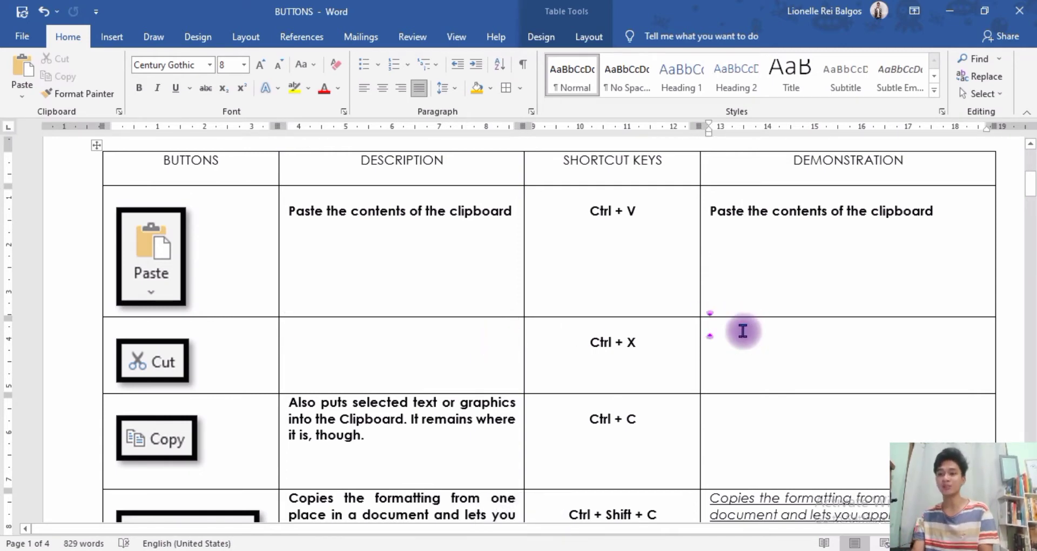
{"action": "key", "text": "ctrl+v"}
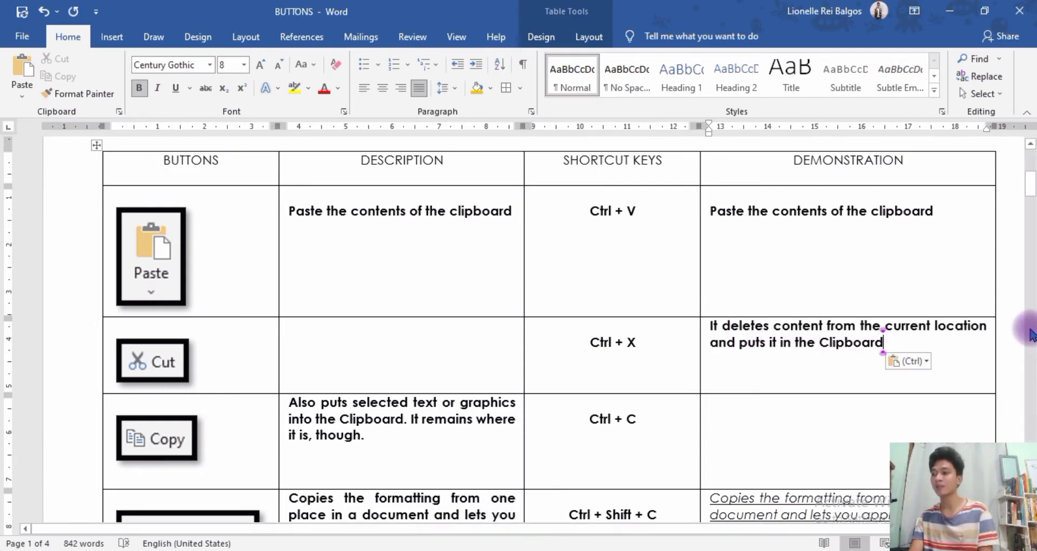
Step: Copy the Copy row's description text and paste it into that row's Demonstration cell
{"action": "left_click_drag", "start_coordinate": [1029, 181], "coordinate": [1030, 199]}
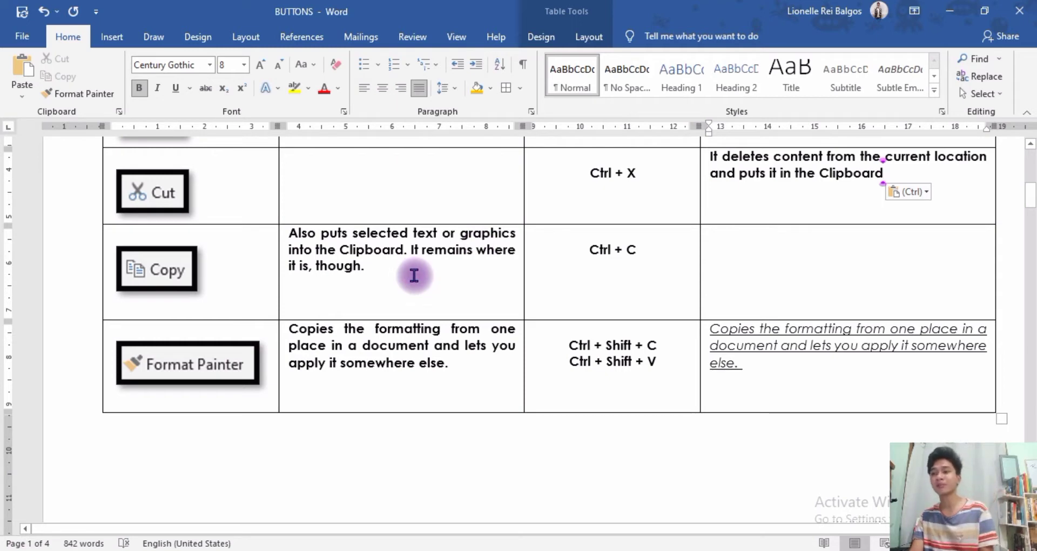
{"action": "left_click_drag", "start_coordinate": [357, 267], "coordinate": [298, 242]}
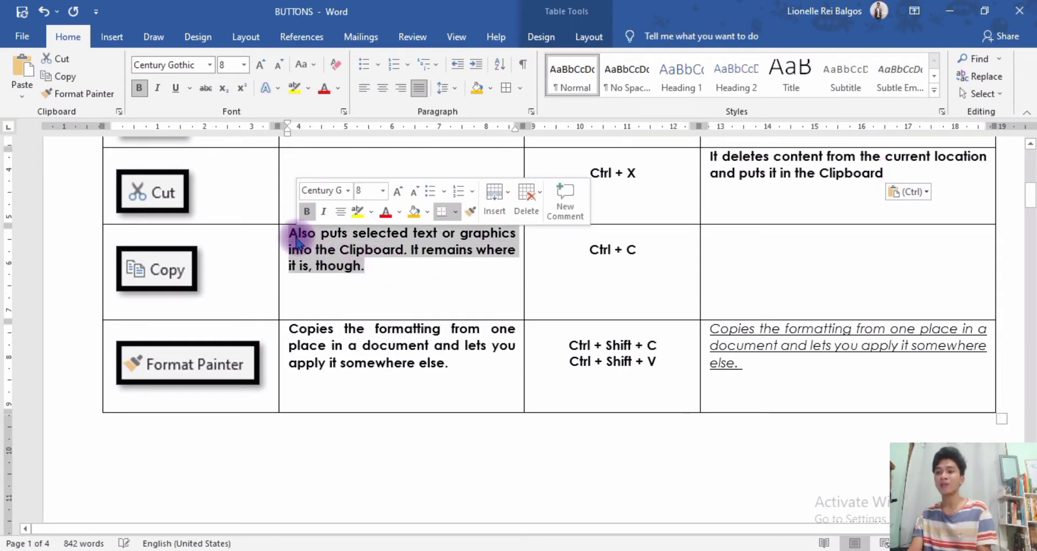
{"action": "key", "text": "ctrl+c"}
{"action": "key", "text": "ctrl+c"}
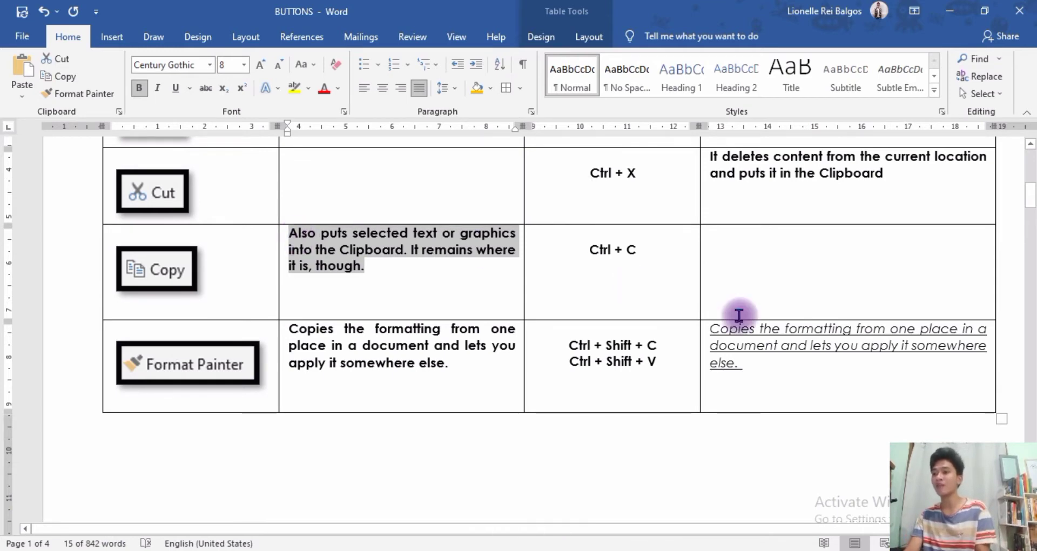
{"action": "left_click", "coordinate": [748, 244]}
{"action": "key", "text": "ctrl+v"}
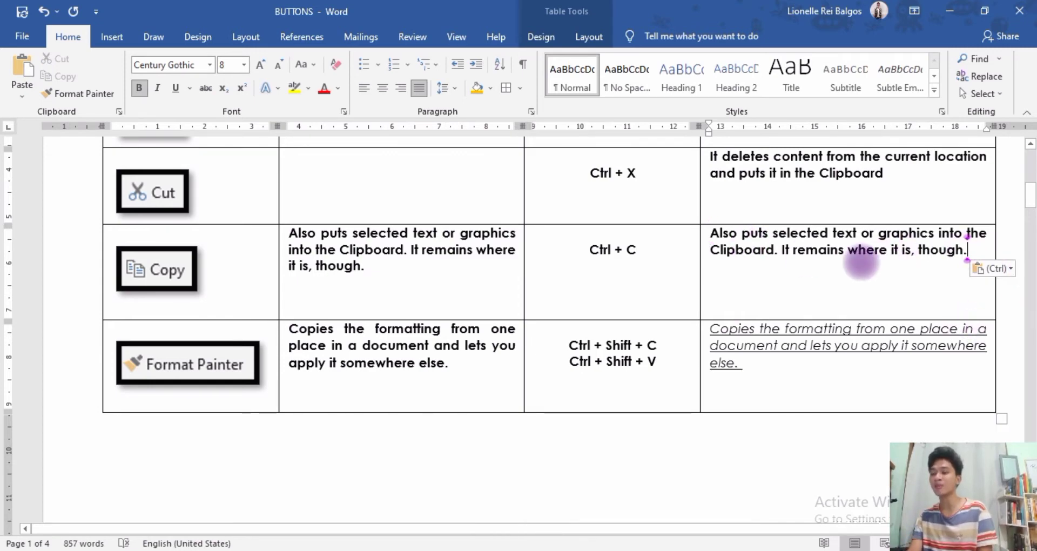
Step: Copy the formatting of the Format Painter row's description and apply it to the italic underlined text in its Demonstration cell
{"action": "left_click_drag", "start_coordinate": [1032, 202], "coordinate": [1032, 207]}
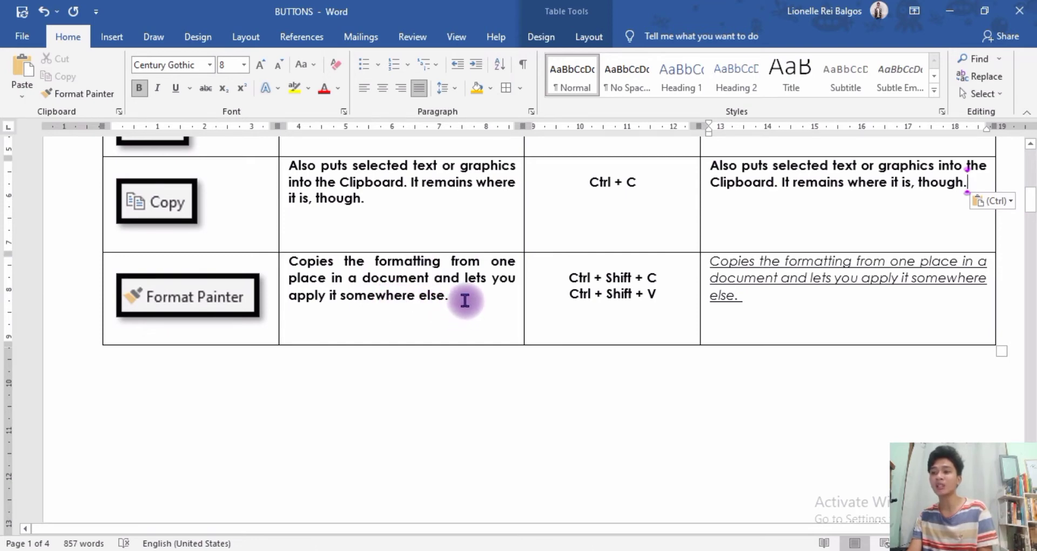
{"action": "mouse_move", "coordinate": [465, 301]}
{"action": "left_mouse_down"}
{"action": "mouse_move", "coordinate": [382, 295]}
{"action": "mouse_move", "coordinate": [337, 261]}
{"action": "mouse_move", "coordinate": [300, 266]}
{"action": "left_mouse_up"}
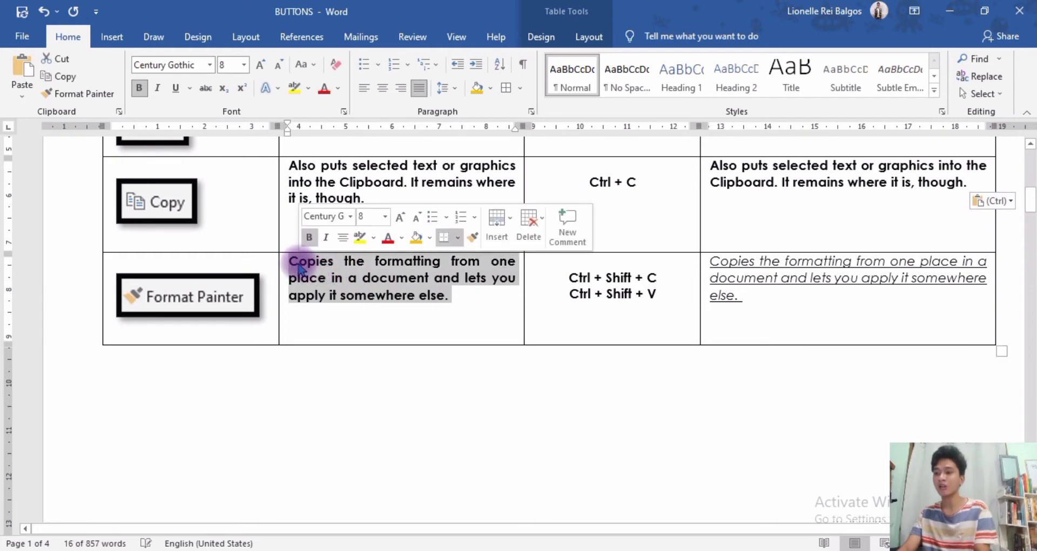
{"action": "key", "text": "ctrl+shift+c"}
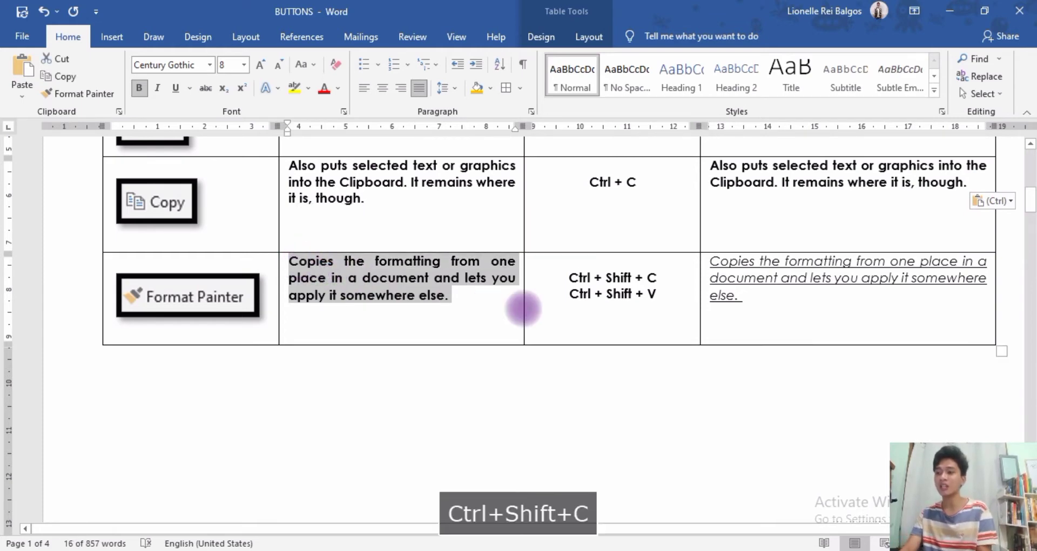
{"action": "left_click_drag", "start_coordinate": [753, 304], "coordinate": [713, 270]}
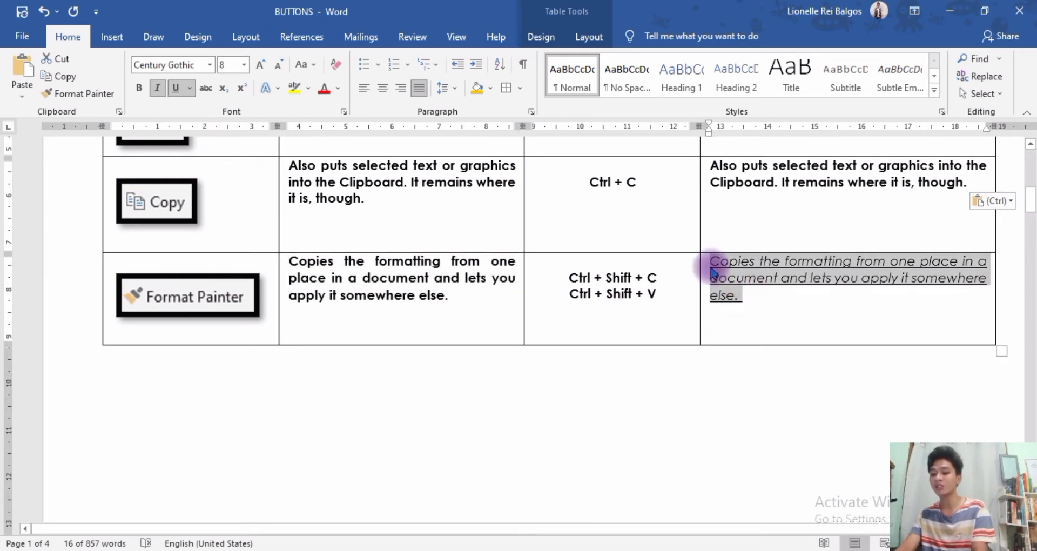
{"action": "key", "text": "ctrl+shift+v"}
{"action": "left_click", "coordinate": [739, 295]}
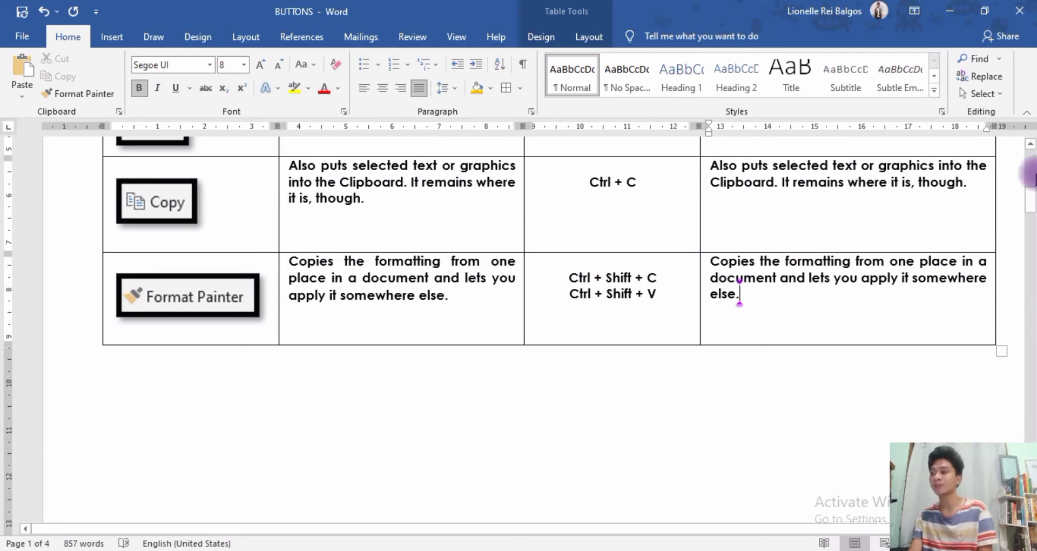
Step: Change the demonstration text in the Font row of the second table to the Baby Blocks font
{"action": "left_click_drag", "start_coordinate": [1031, 194], "coordinate": [1031, 255]}
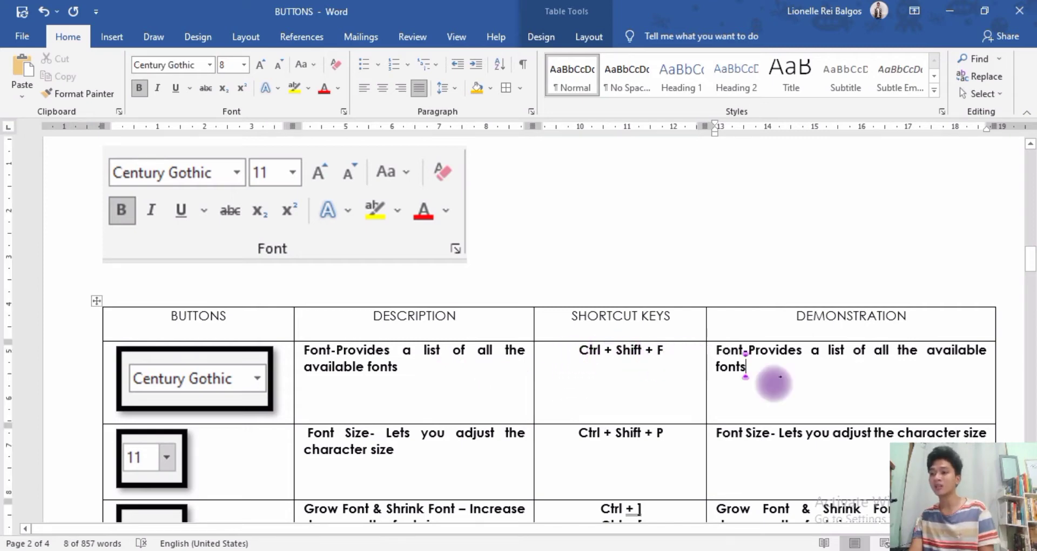
{"action": "left_click_drag", "start_coordinate": [750, 369], "coordinate": [722, 359]}
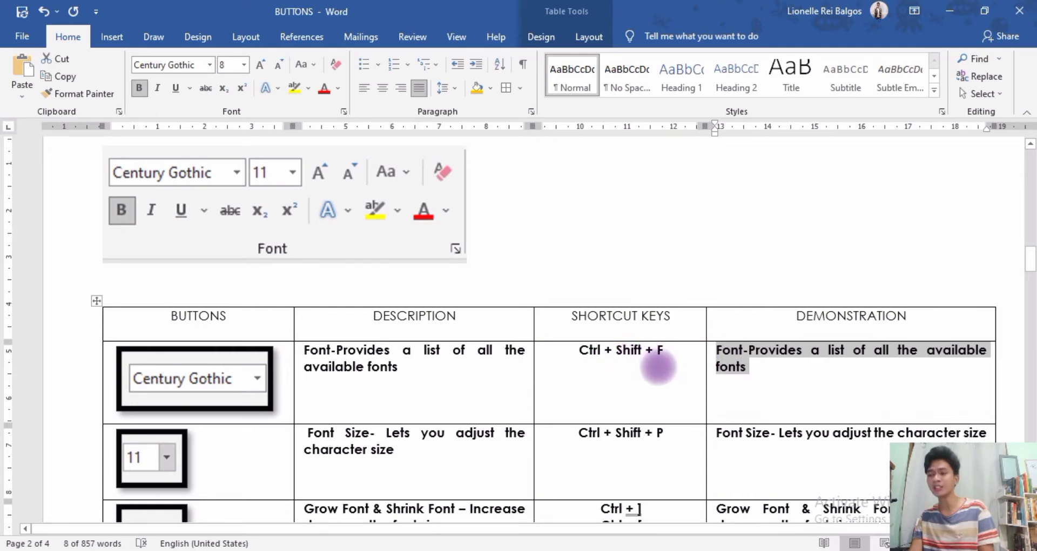
{"action": "left_click", "coordinate": [209, 65]}
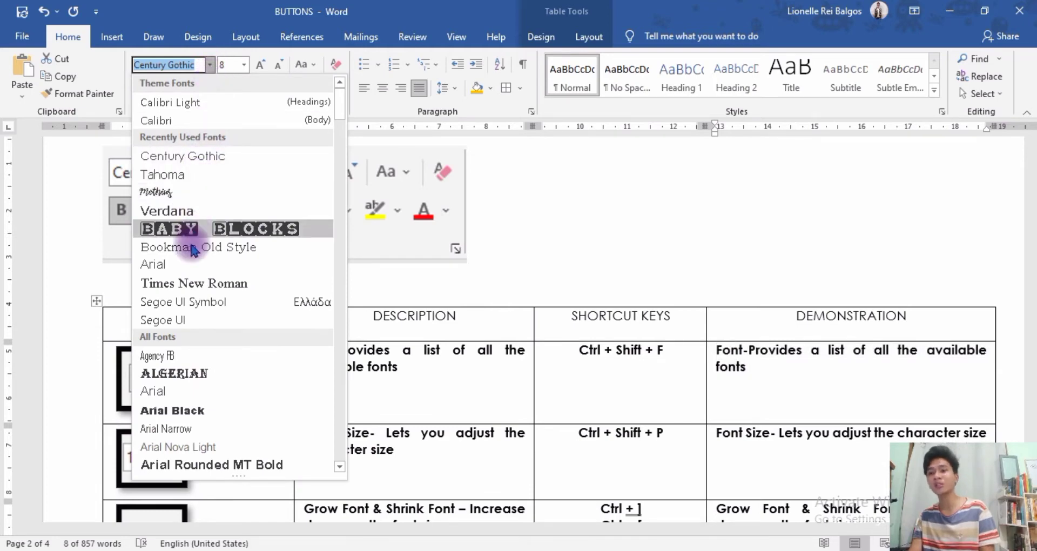
{"action": "mouse_move", "coordinate": [339, 103]}
{"action": "left_mouse_down"}
{"action": "mouse_move", "coordinate": [338, 155]}
{"action": "mouse_move", "coordinate": [338, 102]}
{"action": "left_mouse_up"}
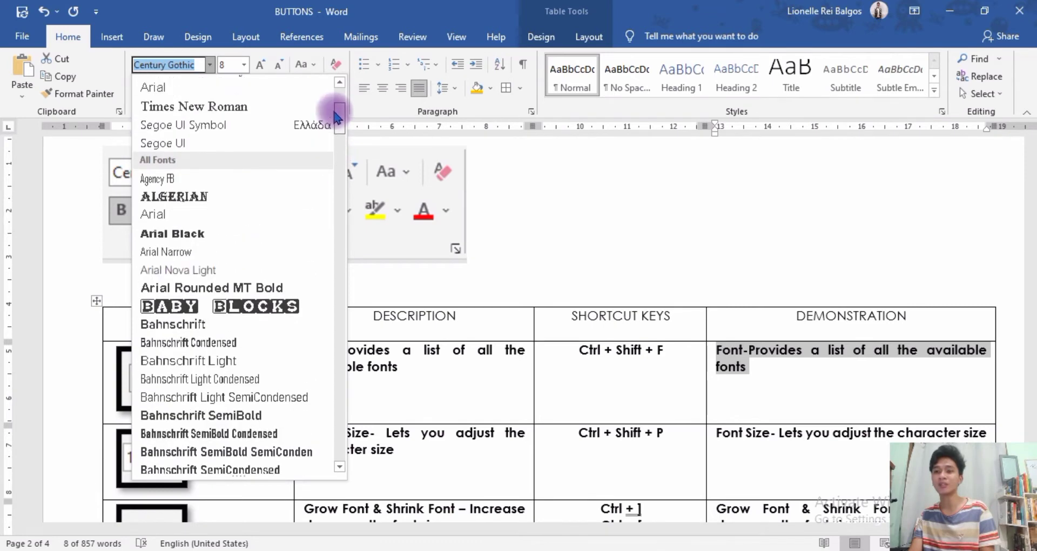
{"action": "left_click", "coordinate": [276, 308]}
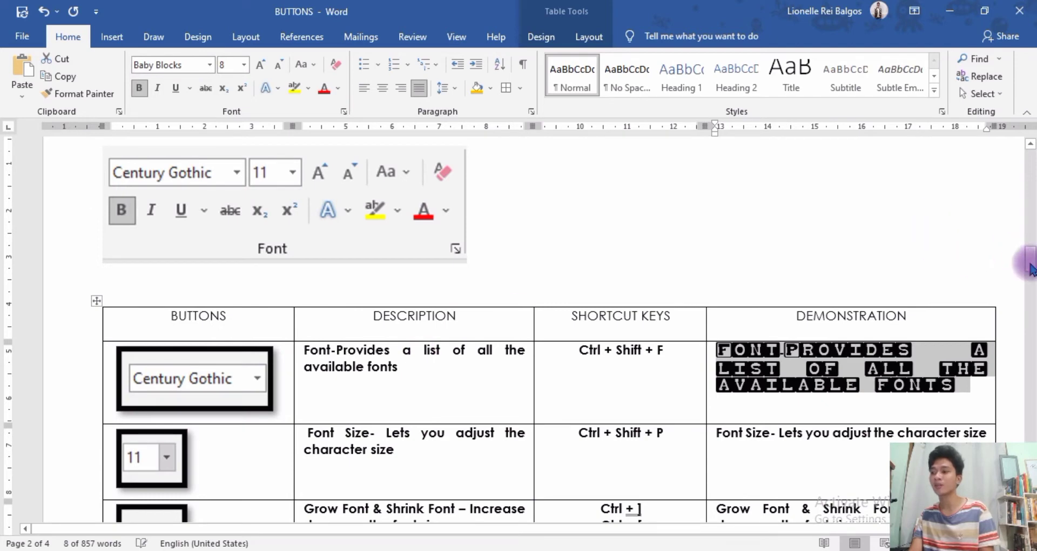
Step: Set the demonstration text in the Font Size row to size 18
{"action": "left_click_drag", "start_coordinate": [1029, 263], "coordinate": [1029, 271]}
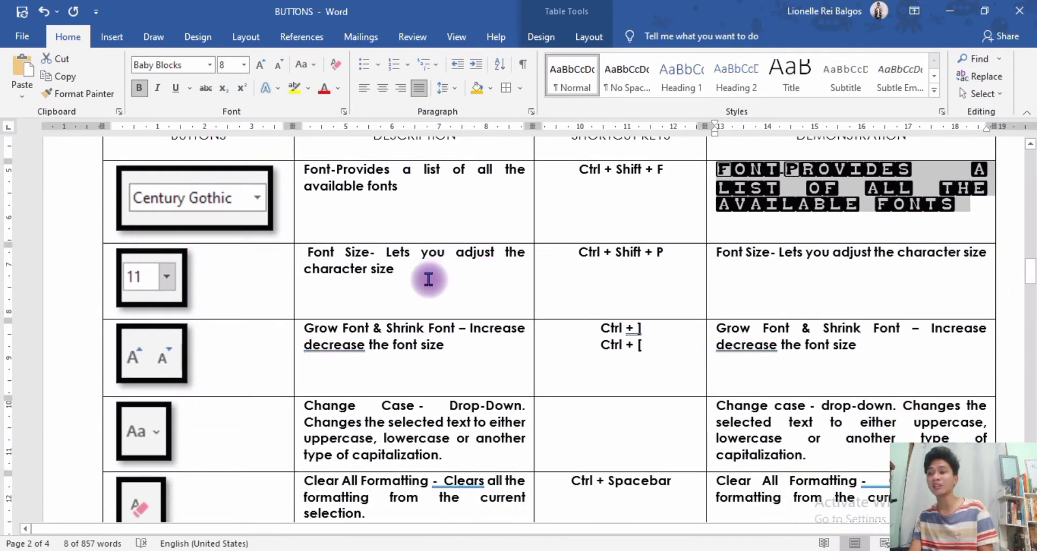
{"action": "left_click_drag", "start_coordinate": [579, 253], "coordinate": [668, 260]}
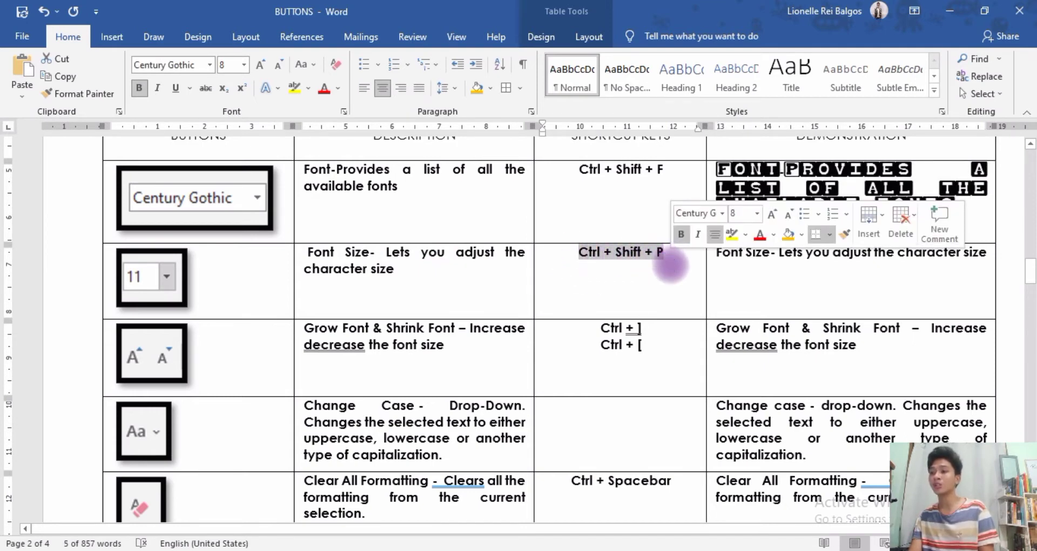
{"action": "left_click", "coordinate": [755, 287]}
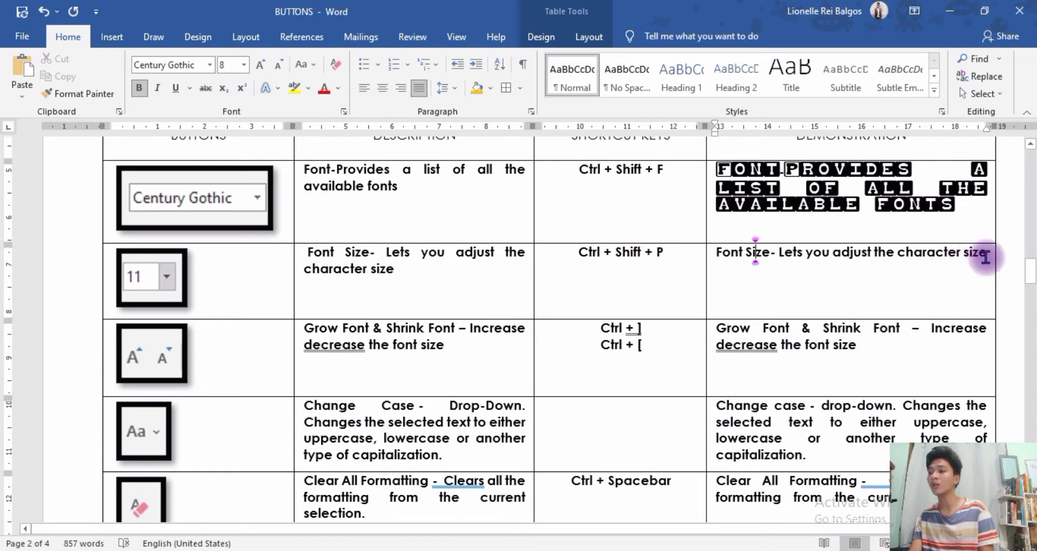
{"action": "left_click_drag", "start_coordinate": [987, 256], "coordinate": [717, 254]}
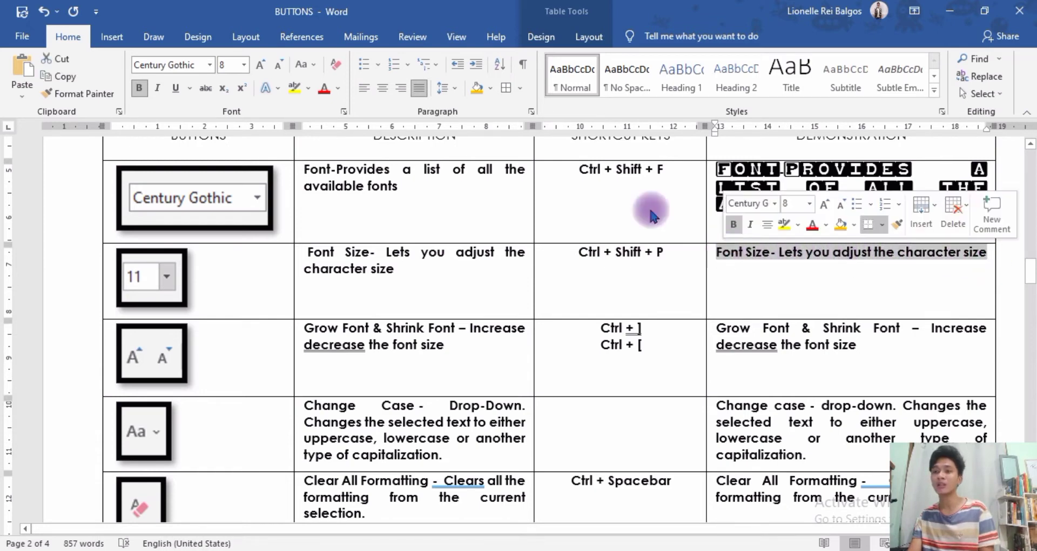
{"action": "left_click", "coordinate": [244, 65]}
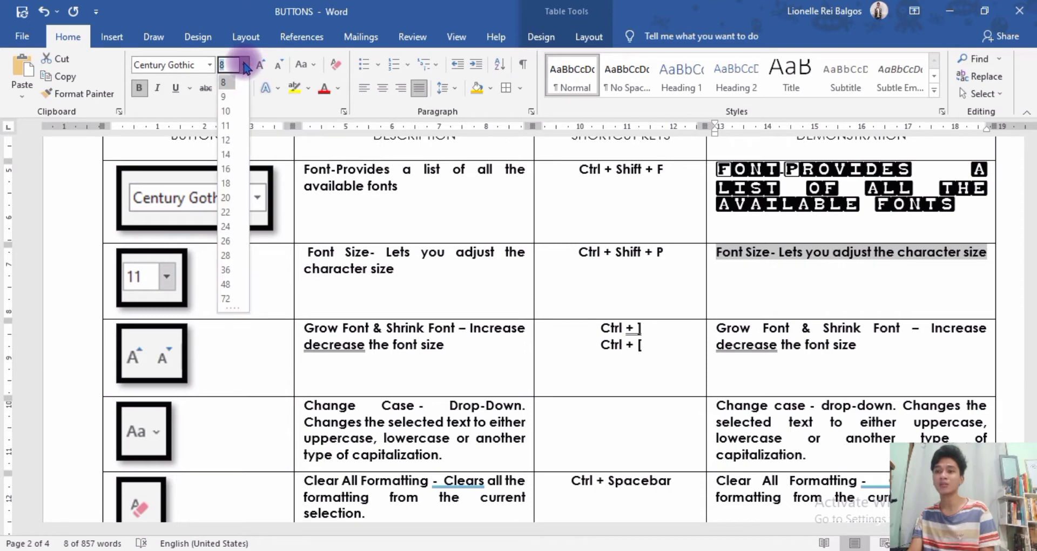
{"action": "left_click", "coordinate": [226, 184]}
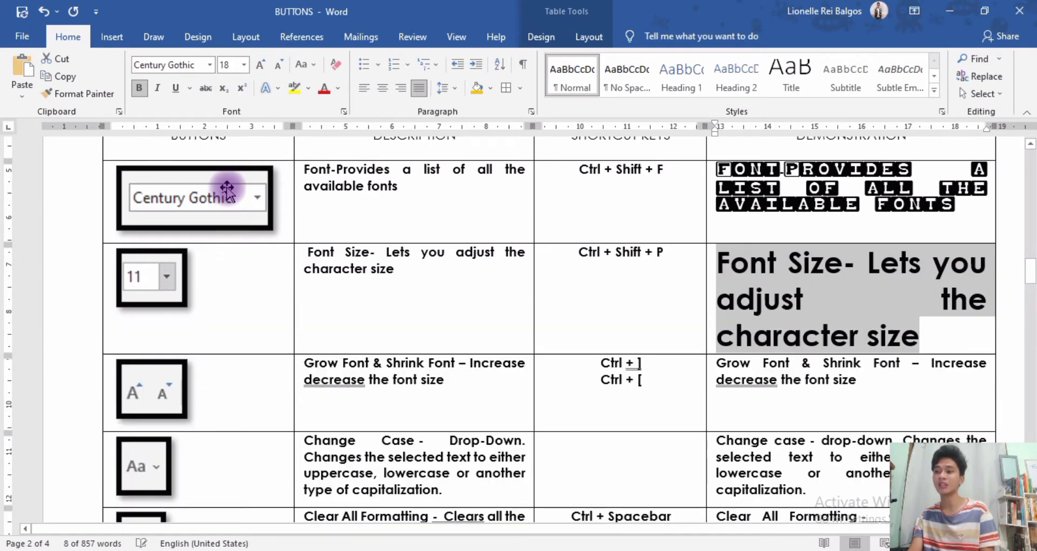
Step: Shrink the Font Size row's demonstration text one point at a time down to size 12
{"action": "key", "text": "ctrl+bracketleft"}
{"action": "key", "text": "ctrl+bracketleft"}
{"action": "key", "text": "ctrl+bracketleft"}
{"action": "key", "text": "ctrl+bracketleft"}
{"action": "key", "text": "ctrl+bracketleft"}
{"action": "key", "text": "ctrl+bracketleft"}
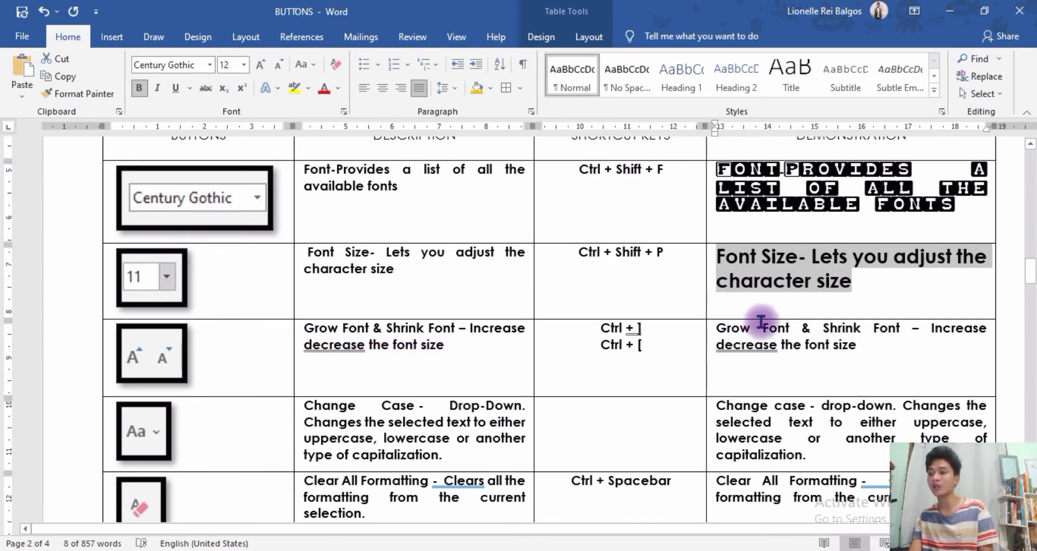
Step: Grow the demonstration text in the Grow Font & Shrink Font row to size 9 and shrink it to size 6
{"action": "left_click", "coordinate": [877, 350]}
{"action": "left_click_drag", "start_coordinate": [876, 346], "coordinate": [734, 336]}
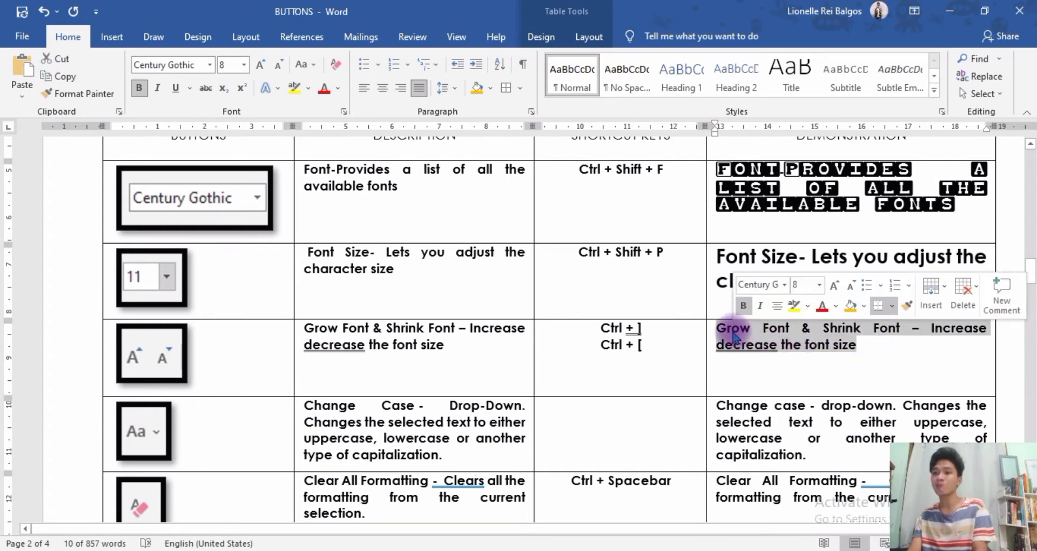
{"action": "left_click", "coordinate": [262, 67]}
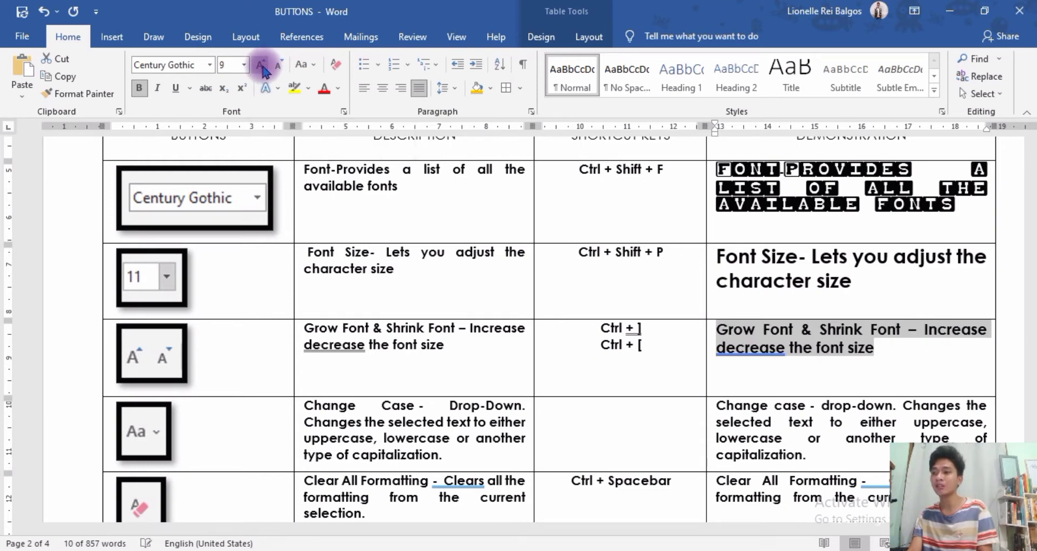
{"action": "left_click", "coordinate": [278, 68]}
{"action": "left_click", "coordinate": [279, 68]}
{"action": "left_click", "coordinate": [278, 68]}
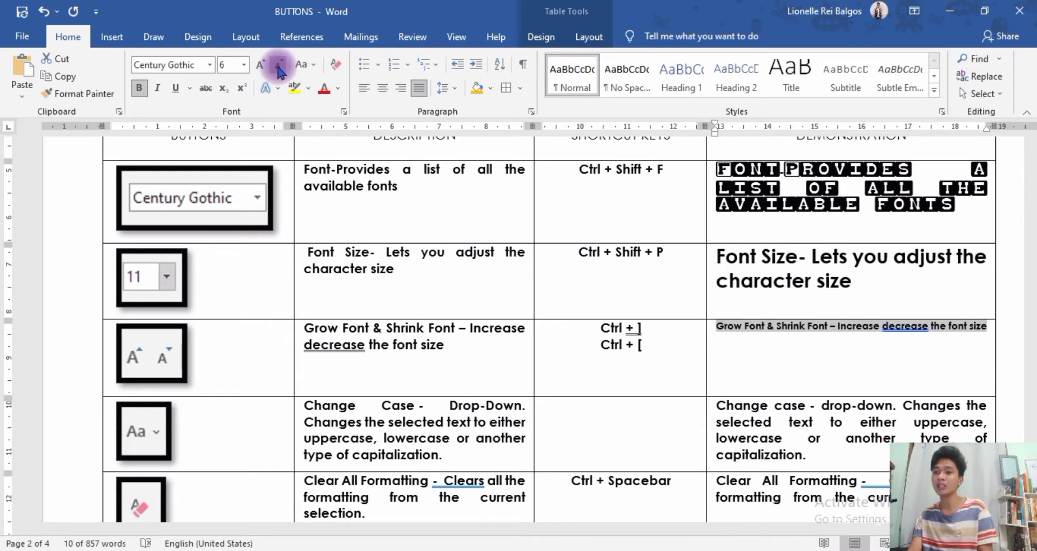
Step: Grow the Grow Font & Shrink Font row's demonstration text stepwise to size 10
{"action": "left_click", "coordinate": [263, 67]}
{"action": "left_click", "coordinate": [263, 67]}
{"action": "left_click", "coordinate": [262, 67]}
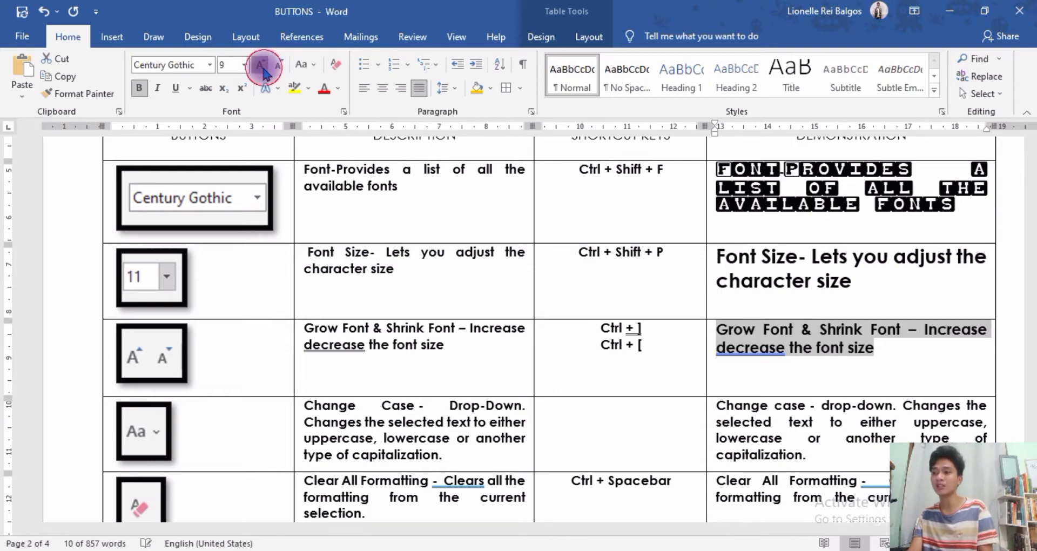
{"action": "left_click", "coordinate": [263, 67]}
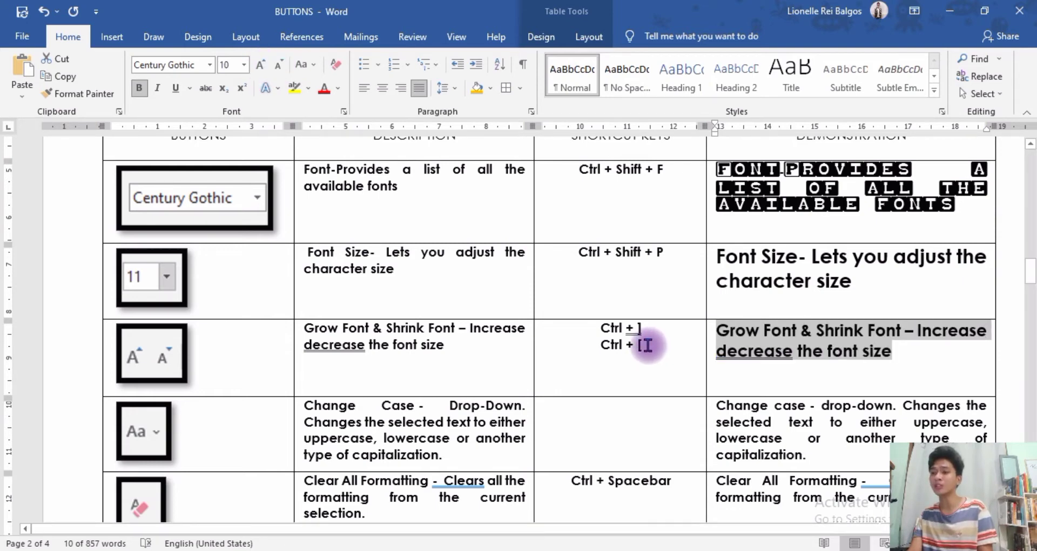
Step: Shrink the Grow Font & Shrink Font row's demonstration text stepwise back to size 6
{"action": "key", "text": "ctrl+bracketleft"}
{"action": "key", "text": "ctrl+bracketleft"}
{"action": "key", "text": "ctrl+bracketleft"}
{"action": "key", "text": "ctrl+bracketleft"}
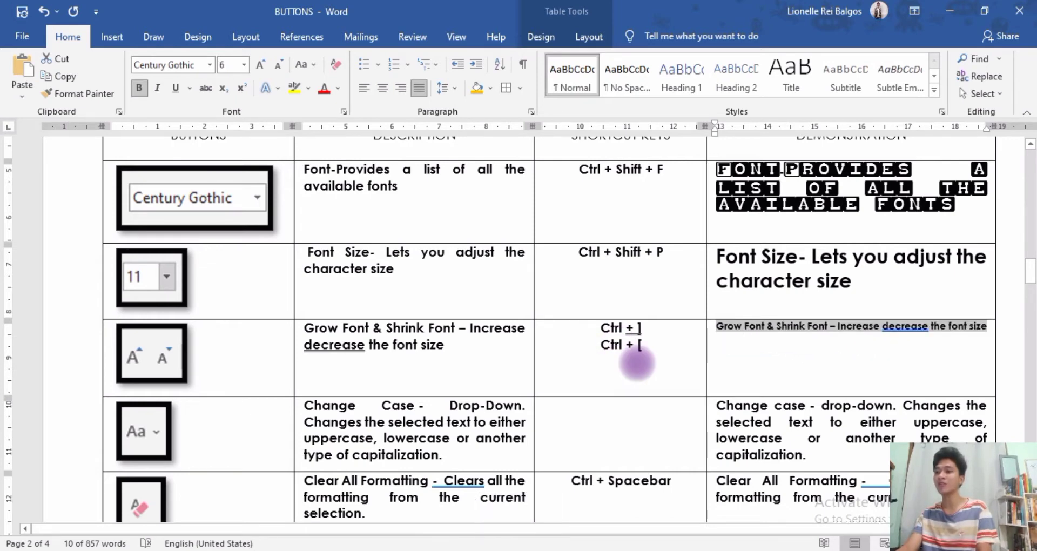
Step: Increase the Grow Font & Shrink Font row's demonstration text one point at a time to size 11
{"action": "key", "text": "ctrl+bracketright"}
{"action": "key", "text": "ctrl+bracketright"}
{"action": "key", "text": "ctrl+bracketright"}
{"action": "key", "text": "ctrl+bracketright"}
{"action": "key", "text": "ctrl+bracketright"}
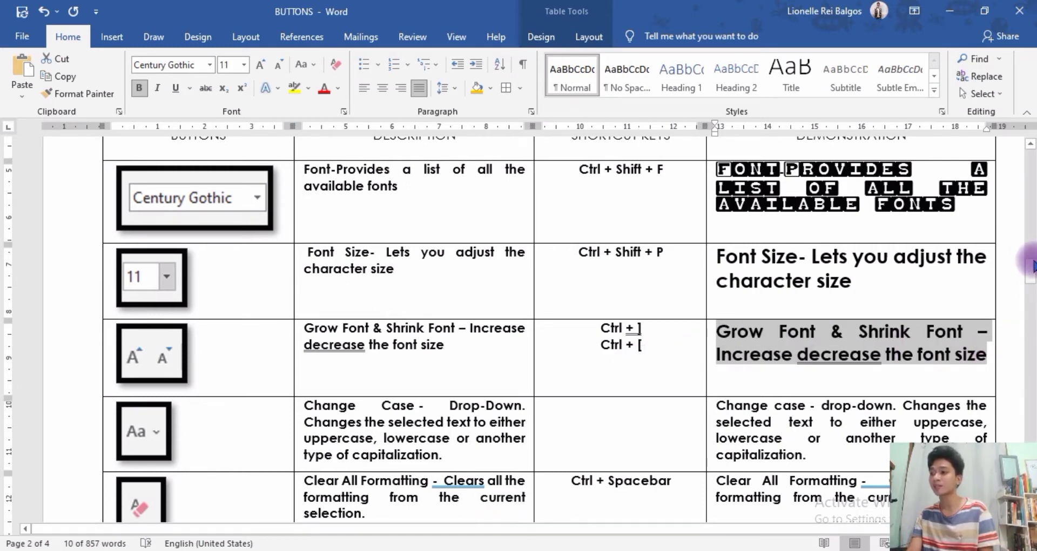
Step: Convert the Change Case row's demonstration text to lowercase and then to UPPERCASE
{"action": "scroll", "coordinate": [1028, 263], "scroll_direction": "down", "scroll_amount": 5}
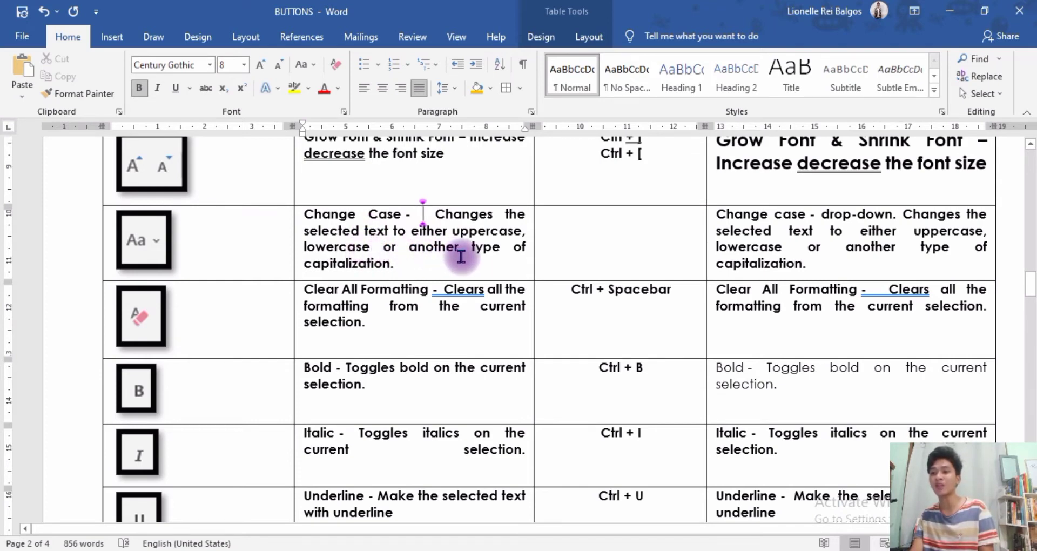
{"action": "left_click_drag", "start_coordinate": [811, 263], "coordinate": [716, 216]}
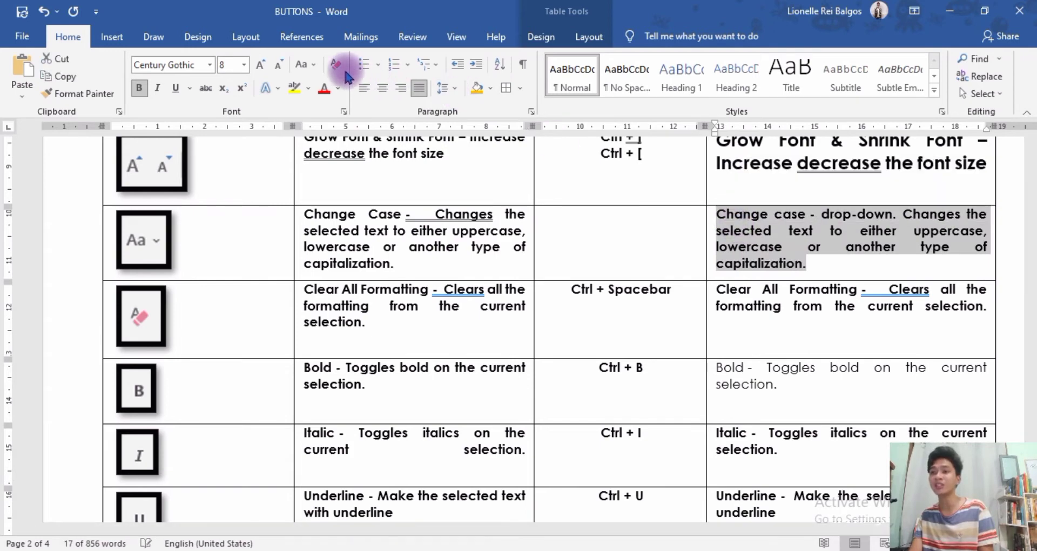
{"action": "left_click", "coordinate": [318, 69]}
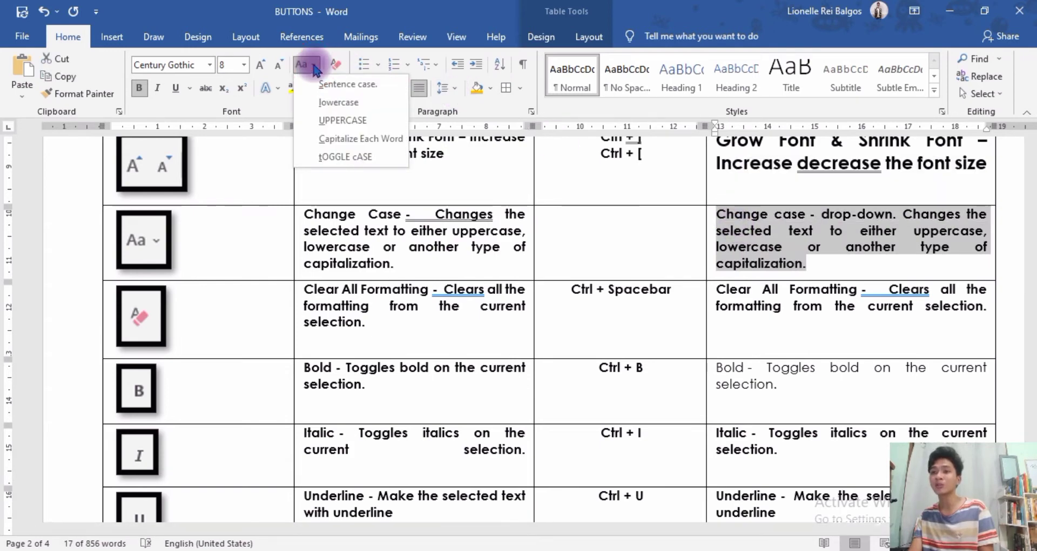
{"action": "left_click", "coordinate": [324, 99]}
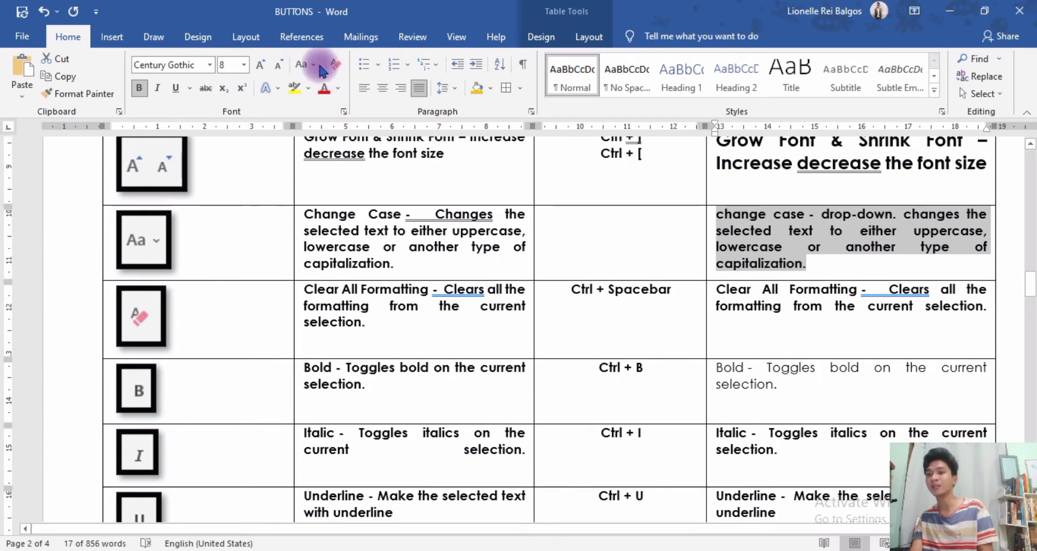
{"action": "left_click", "coordinate": [304, 65]}
{"action": "left_click", "coordinate": [327, 120]}
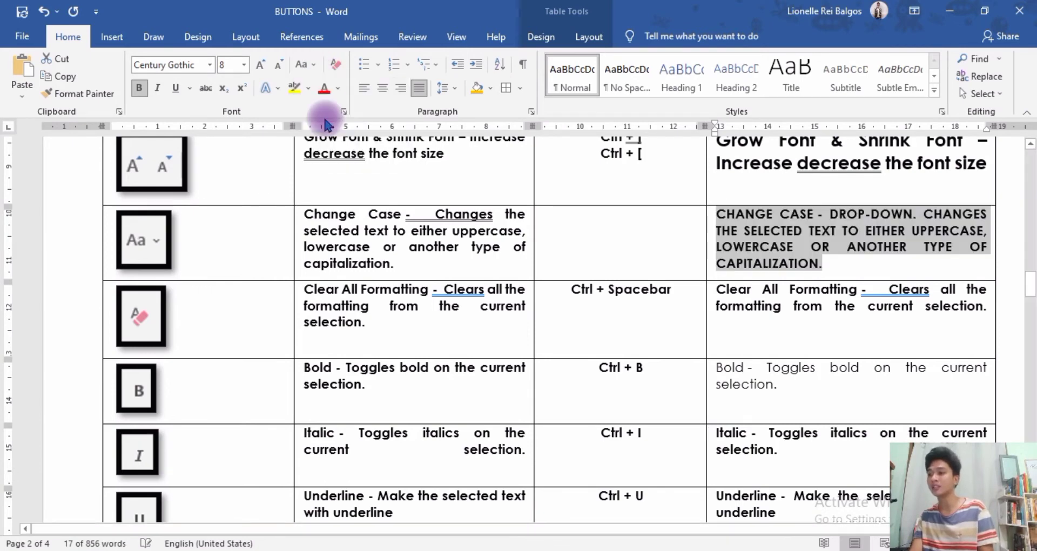
Step: Apply Capitalize Each Word and tOGGLE cASE to the Change Case row's demonstration text, finishing with Sentence case
{"action": "left_click", "coordinate": [304, 64]}
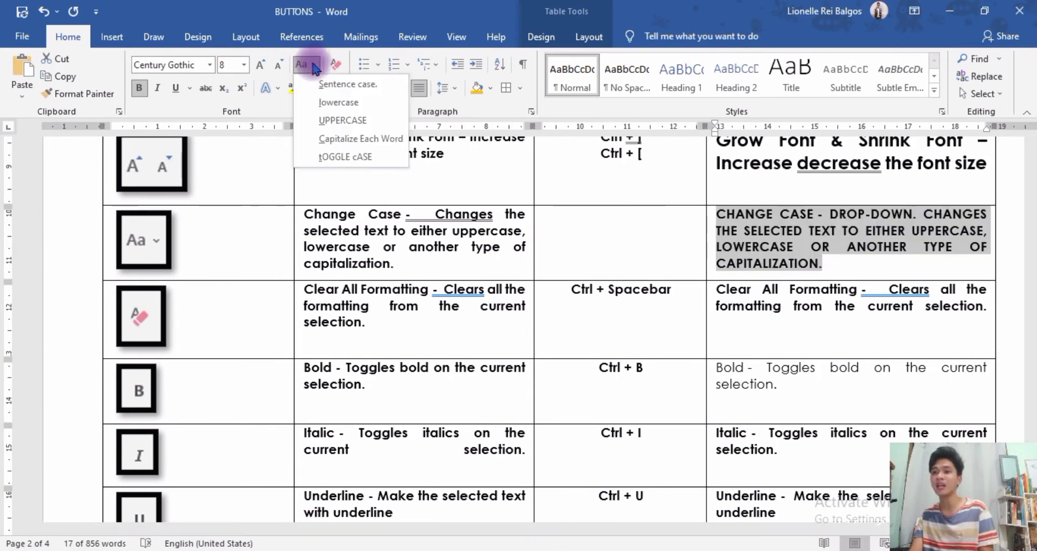
{"action": "left_click", "coordinate": [328, 141]}
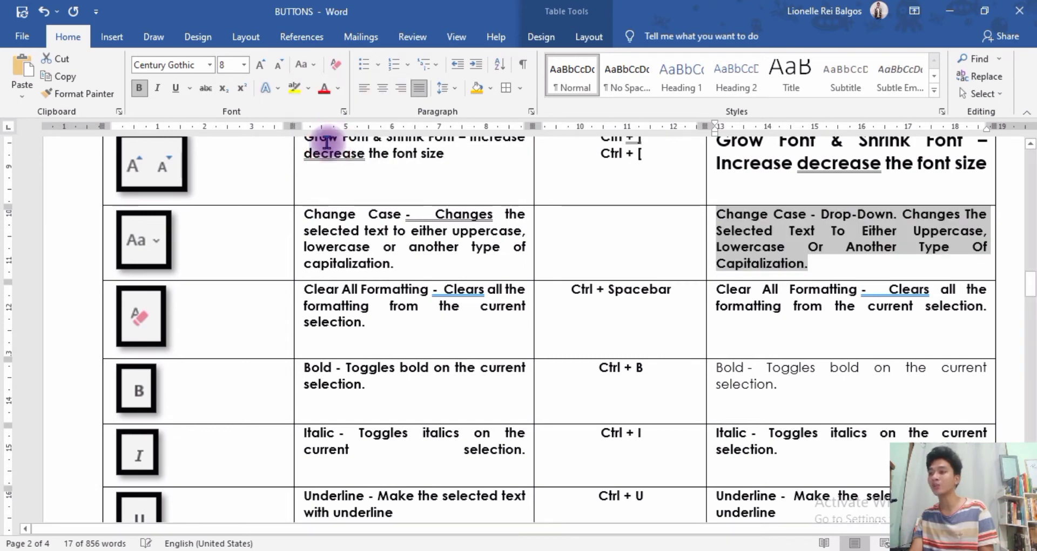
{"action": "left_click", "coordinate": [314, 64]}
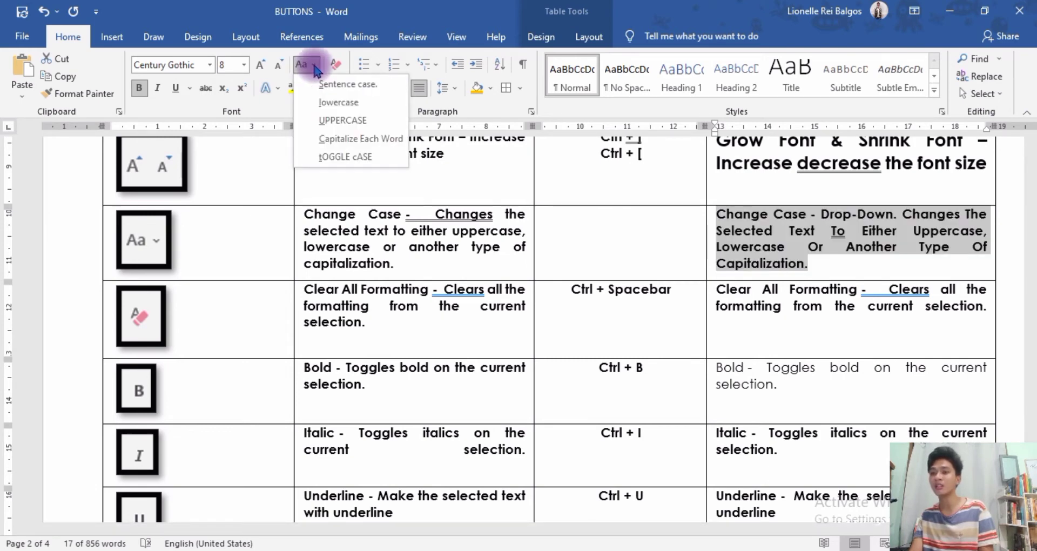
{"action": "left_click", "coordinate": [332, 158]}
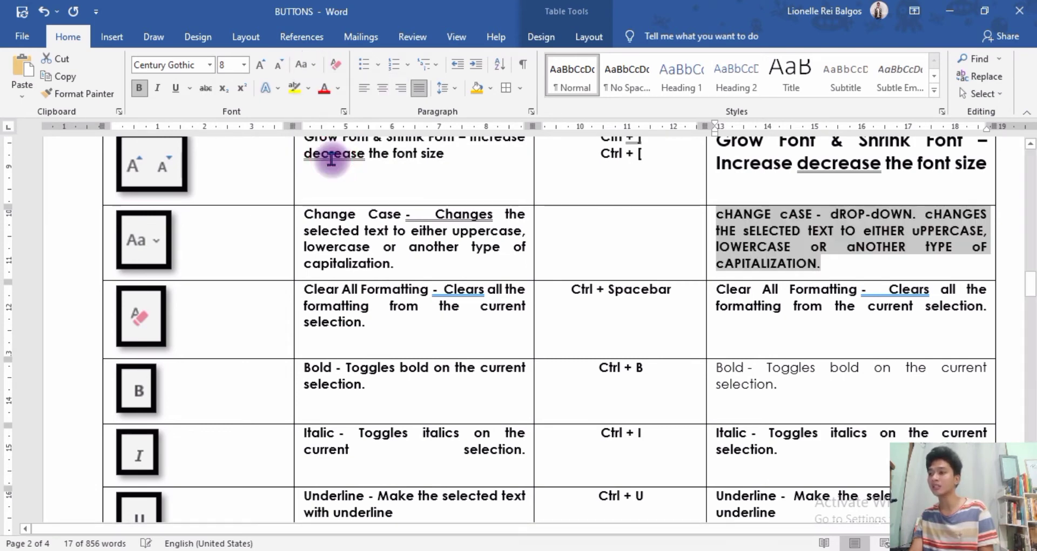
{"action": "left_click", "coordinate": [316, 71]}
{"action": "left_click", "coordinate": [343, 88]}
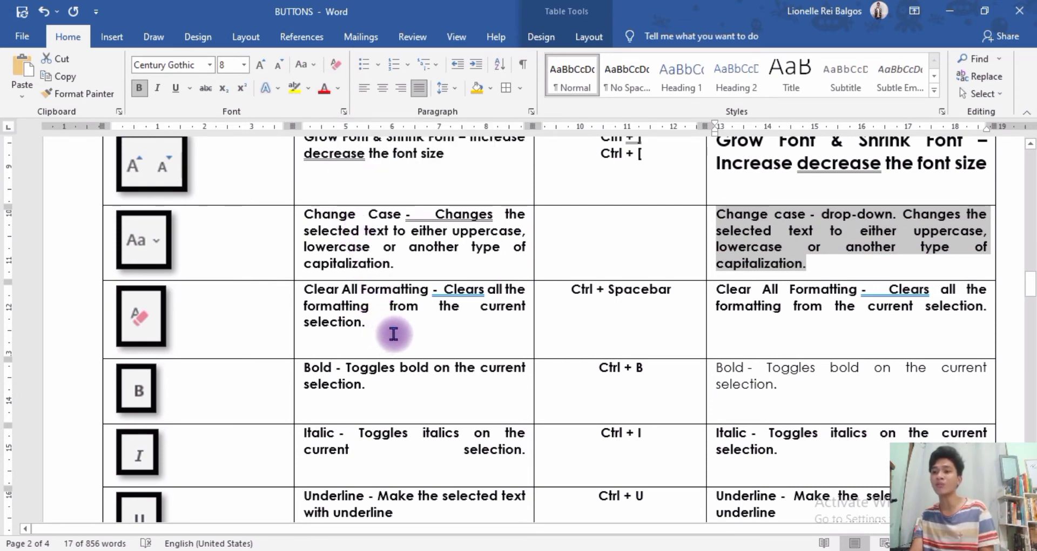
Step: Clear all formatting from the demonstration text in the Clear All Formatting row
{"action": "left_click_drag", "start_coordinate": [394, 334], "coordinate": [311, 295]}
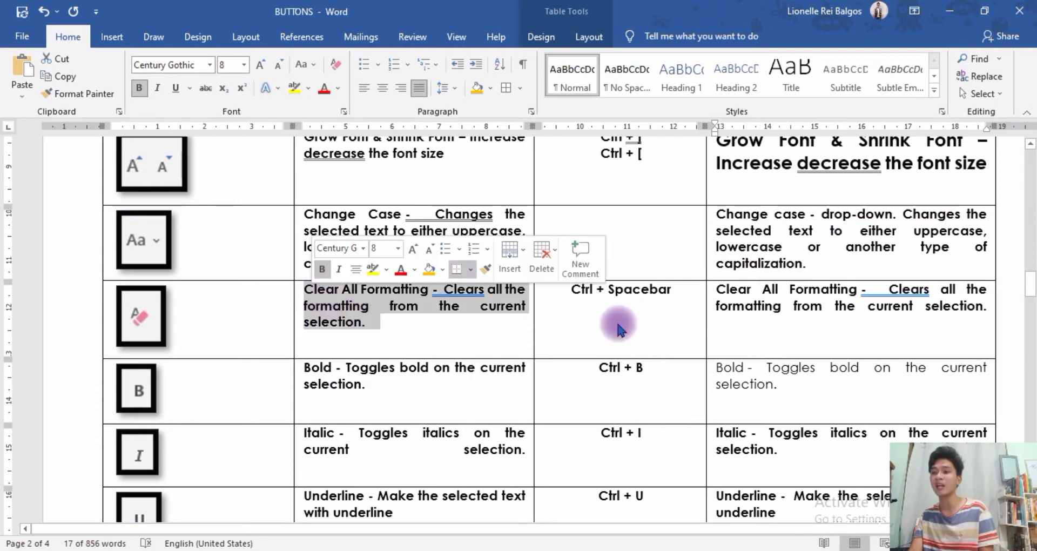
{"action": "left_click", "coordinate": [721, 347]}
{"action": "left_click_drag", "start_coordinate": [991, 308], "coordinate": [717, 290]}
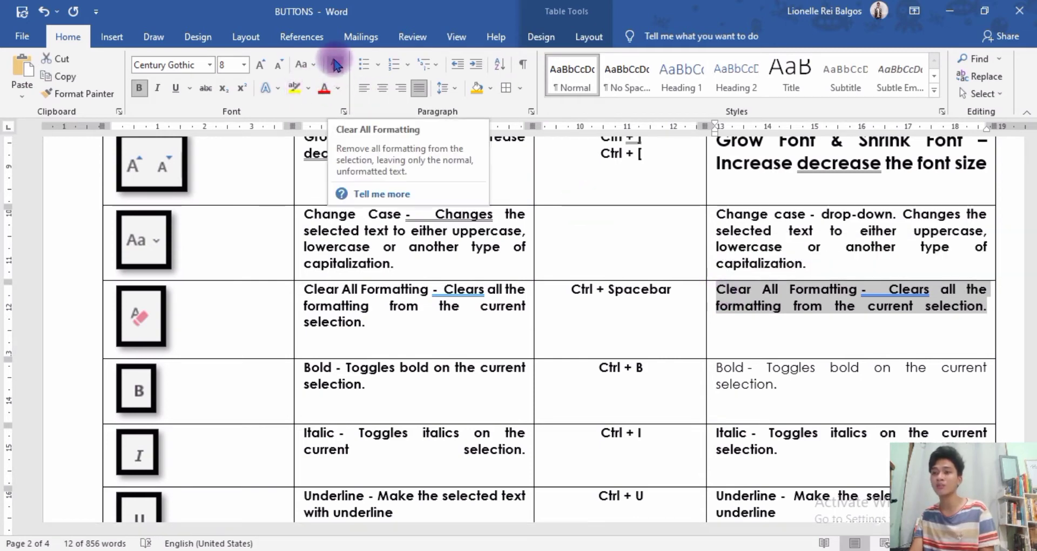
{"action": "left_click", "coordinate": [334, 65]}
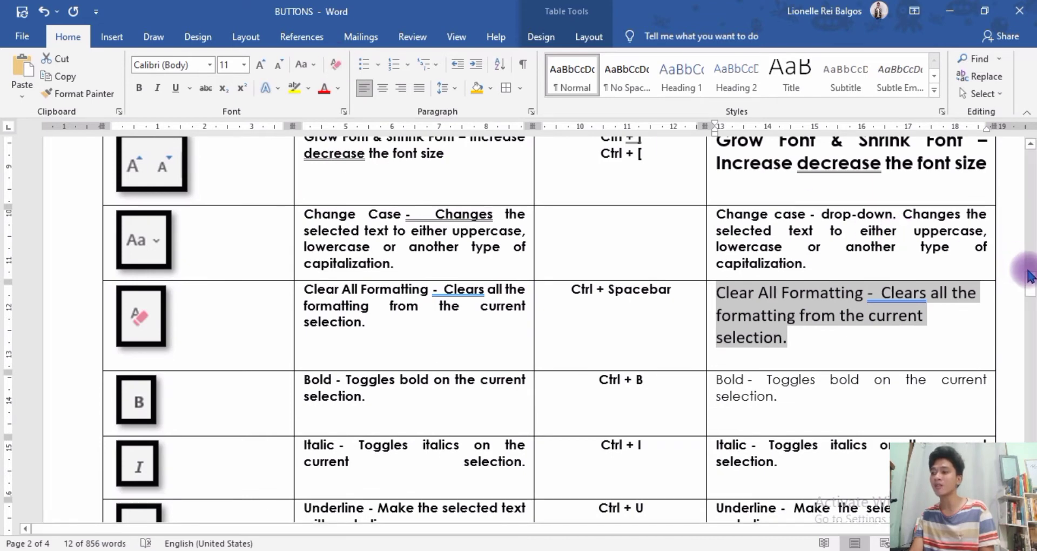
Step: Make the Bold row's demonstration text bold and the Italic row's demonstration text italic
{"action": "left_click_drag", "start_coordinate": [1029, 264], "coordinate": [1031, 300]}
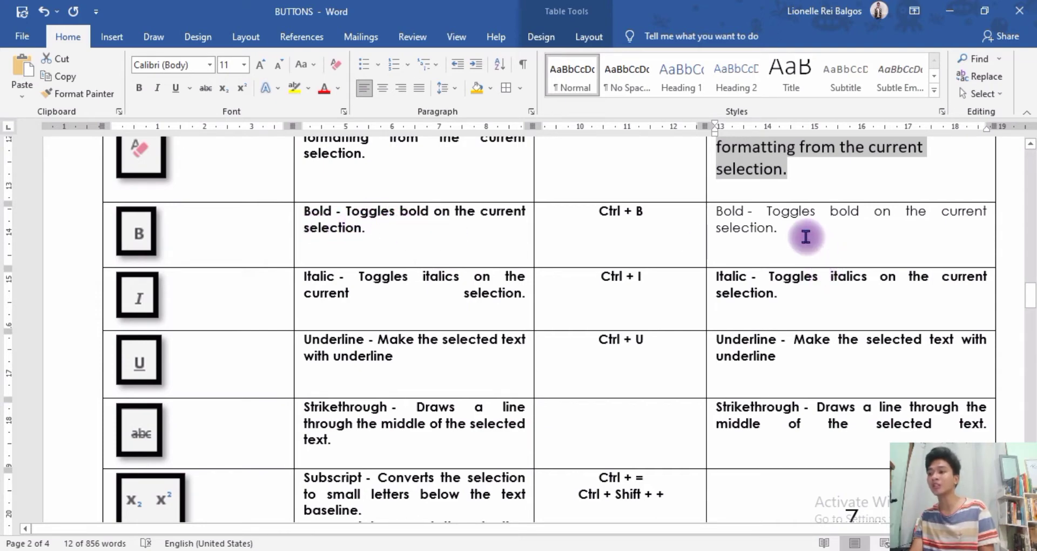
{"action": "left_click_drag", "start_coordinate": [790, 231], "coordinate": [723, 213]}
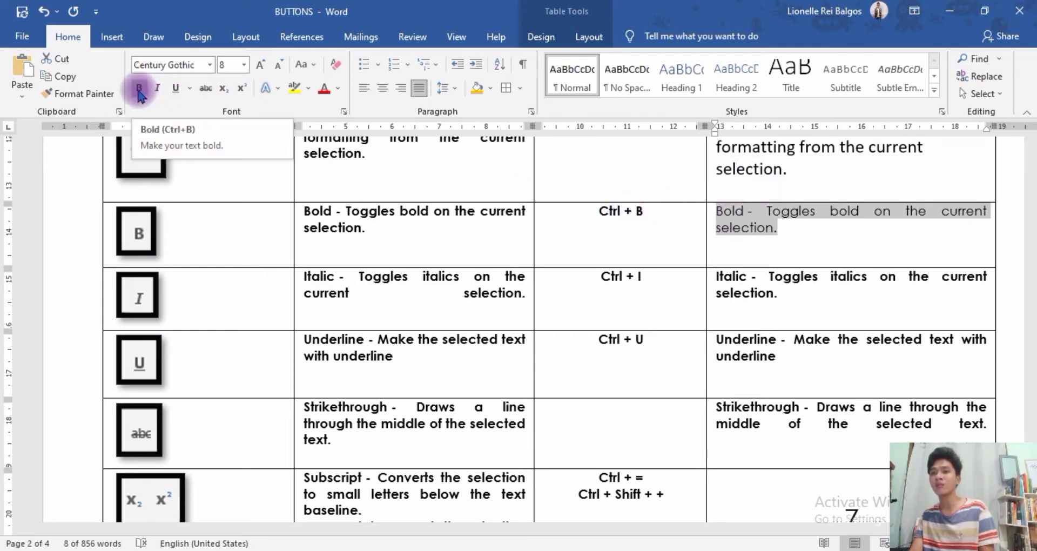
{"action": "key", "text": "ctrl+b"}
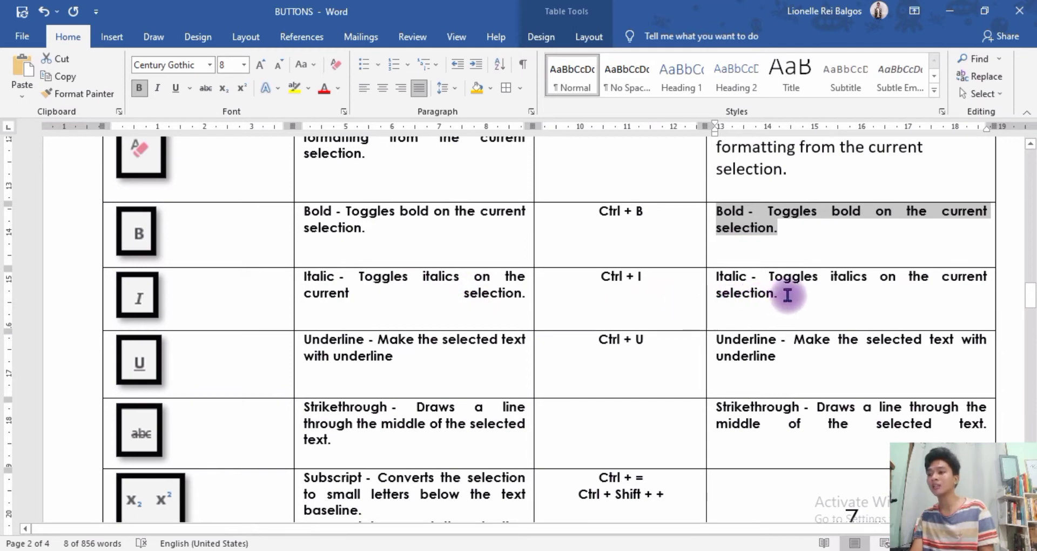
{"action": "left_click_drag", "start_coordinate": [788, 295], "coordinate": [722, 283]}
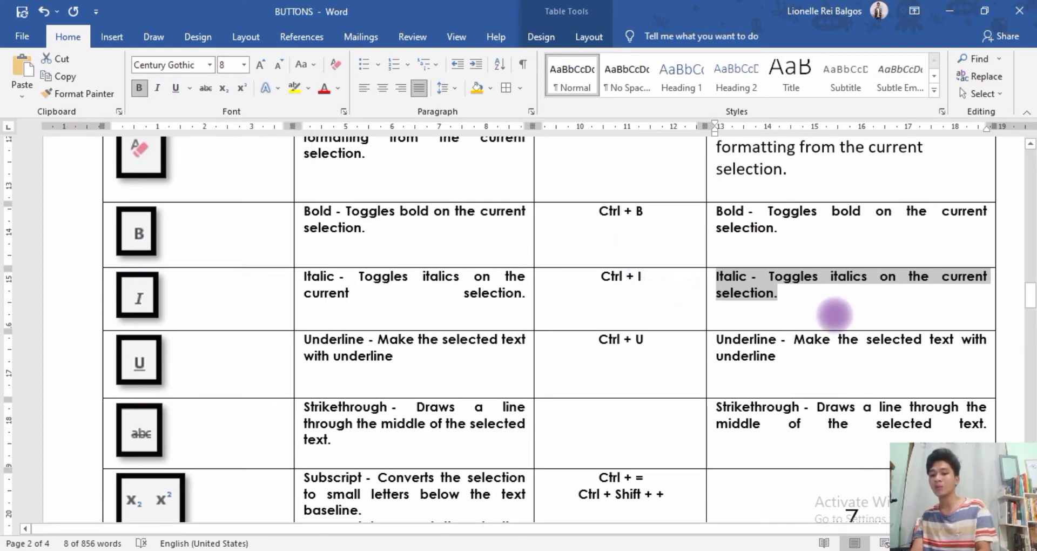
{"action": "key", "text": "ctrl+i"}
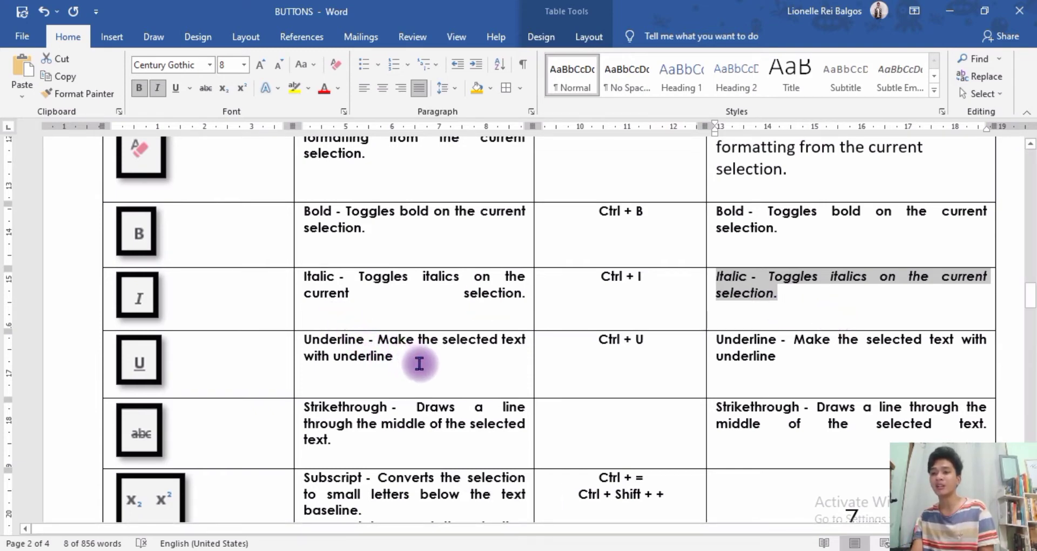
Step: Correct "Make" to "Makes" in the Underline row's description
{"action": "left_click", "coordinate": [417, 345]}
{"action": "key", "text": "Left"}
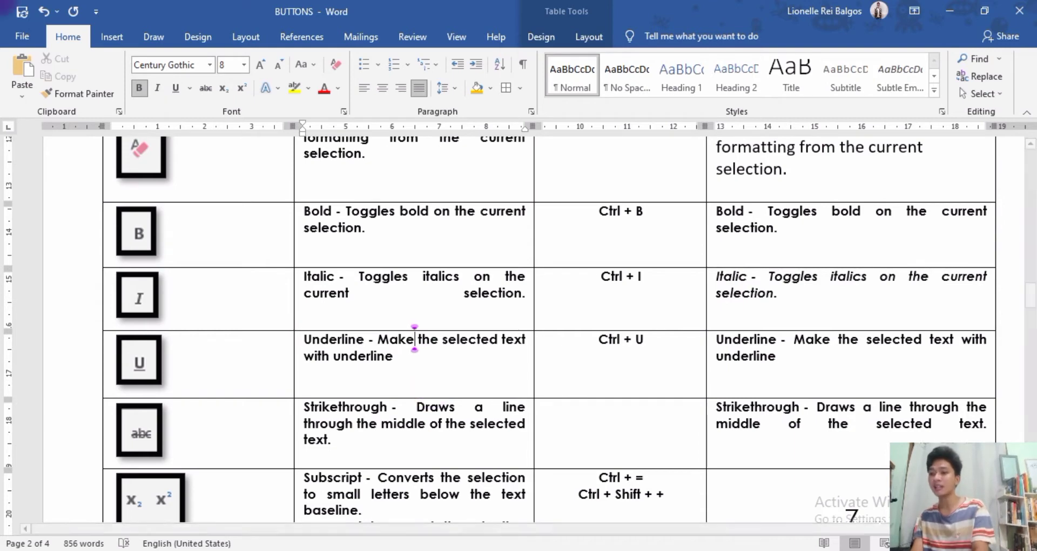
{"action": "type", "text": "s"}
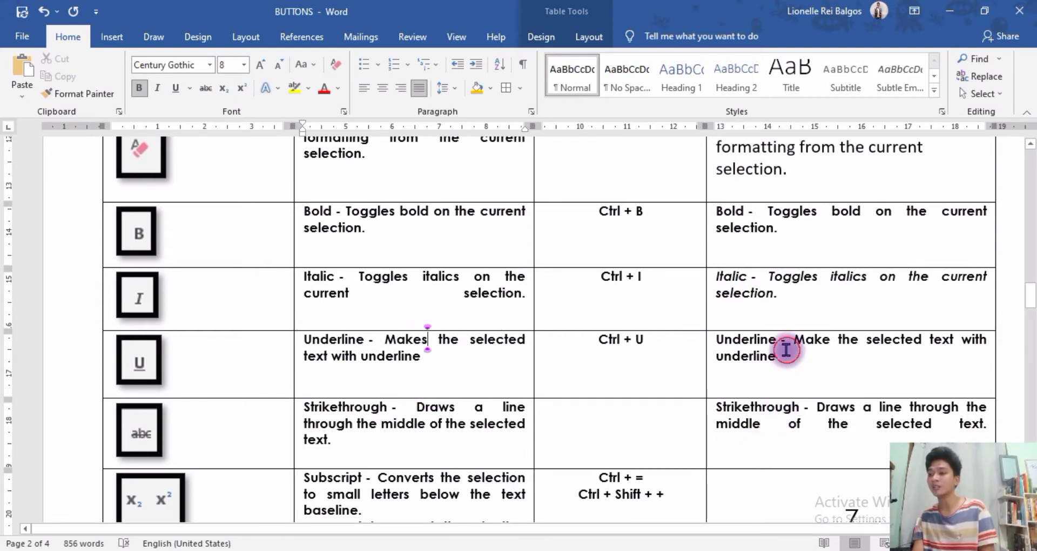
Step: Underline the Underline row's demonstration text and strike through the Strikethrough row's demonstration text
{"action": "left_click_drag", "start_coordinate": [783, 354], "coordinate": [736, 340]}
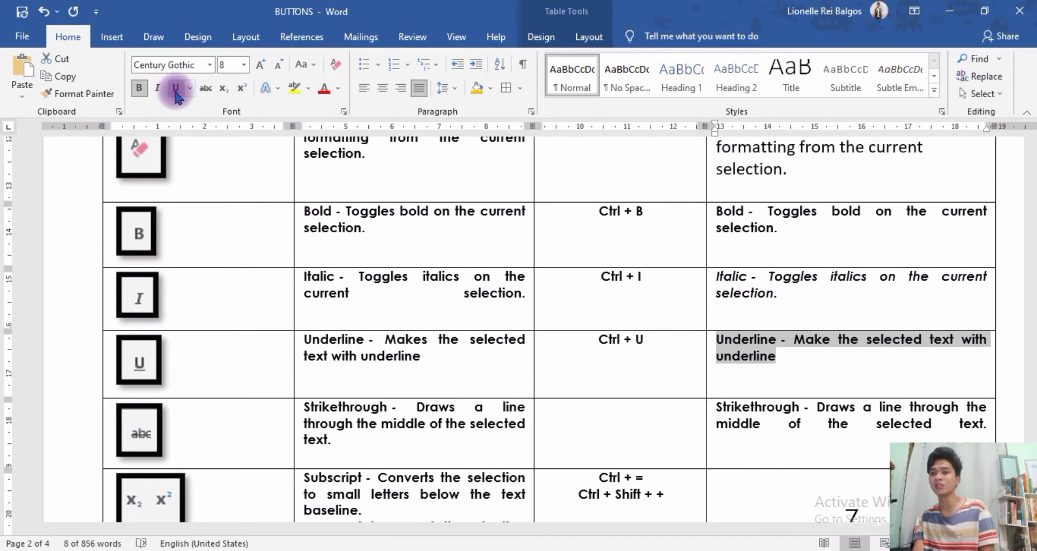
{"action": "key", "text": "ctrl+u"}
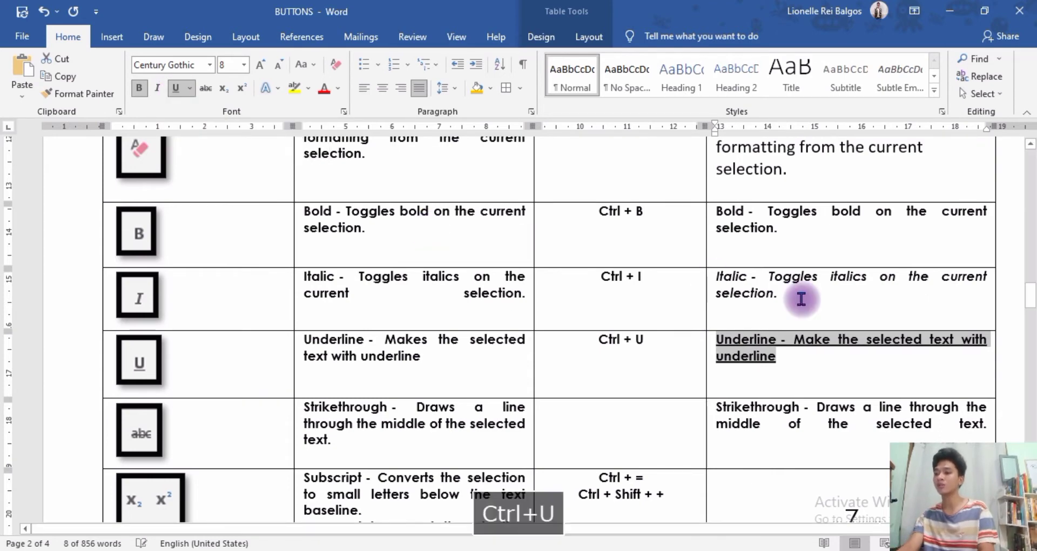
{"action": "scroll", "coordinate": [1030, 304], "scroll_direction": "down", "scroll_amount": 5}
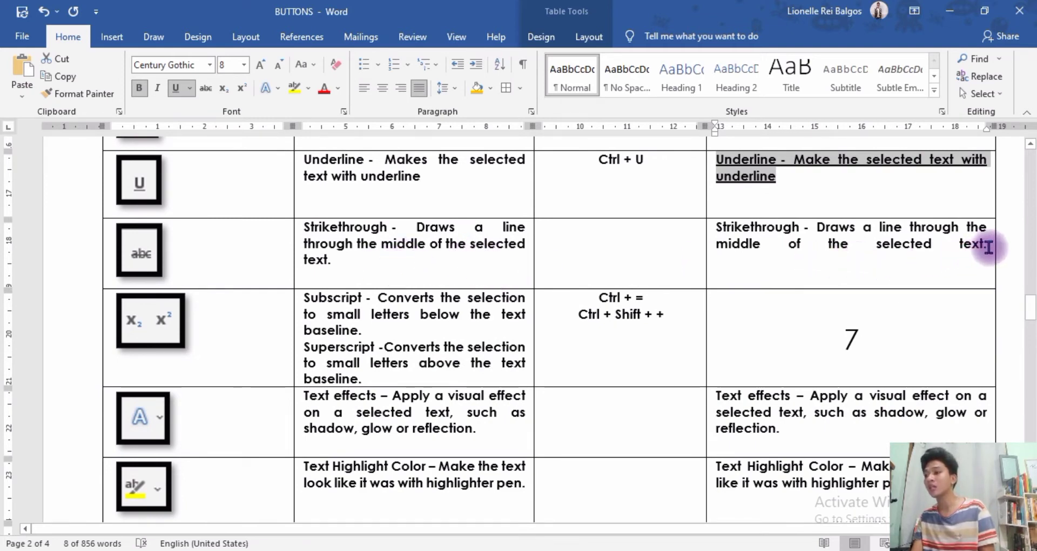
{"action": "left_click_drag", "start_coordinate": [988, 247], "coordinate": [717, 226]}
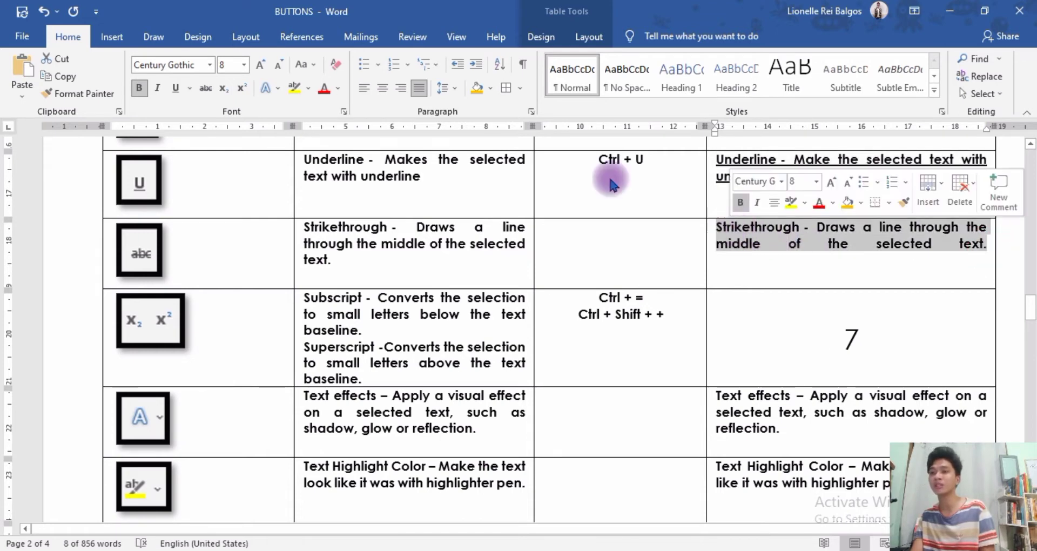
{"action": "left_click", "coordinate": [204, 89]}
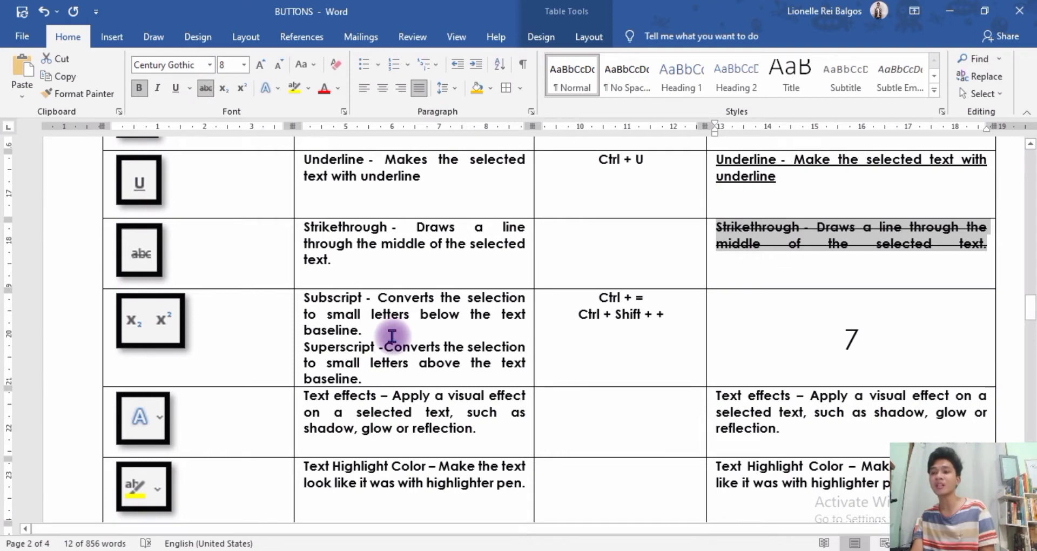
Step: Add an 8 after the 7 in the Subscript/Superscript row's demonstration cell and format the 8 as subscript
{"action": "left_click", "coordinate": [404, 315]}
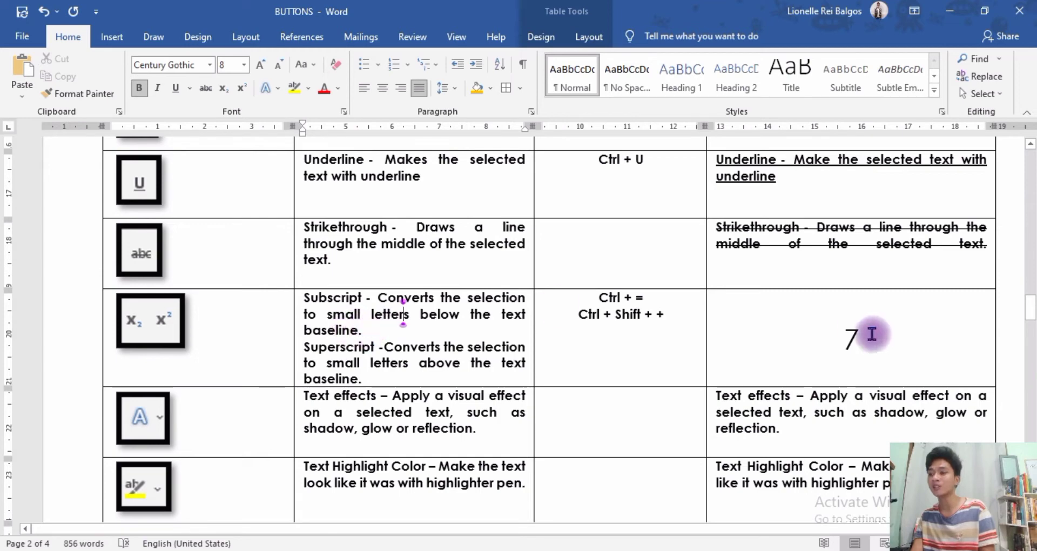
{"action": "left_click", "coordinate": [886, 364]}
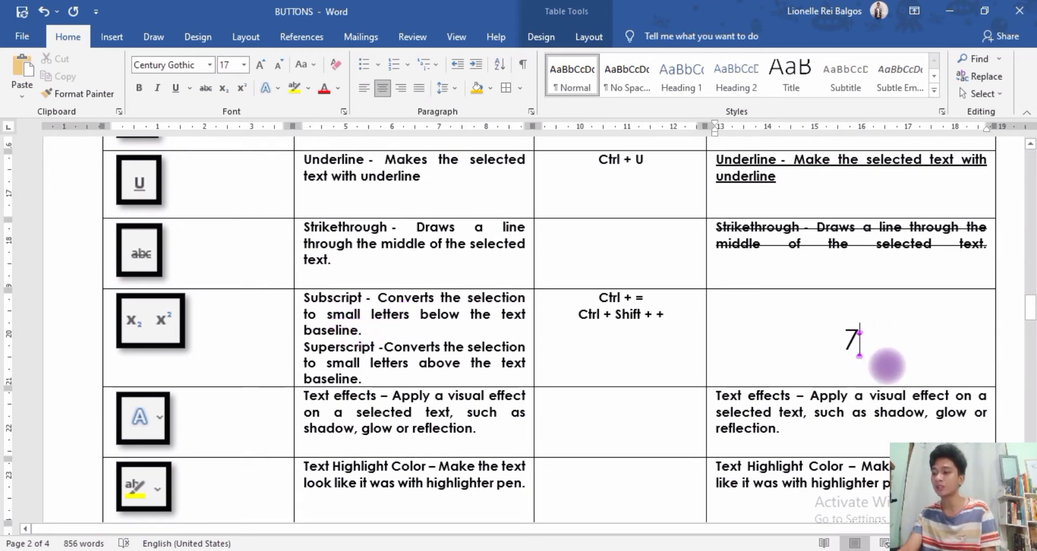
{"action": "type", "text": "8"}
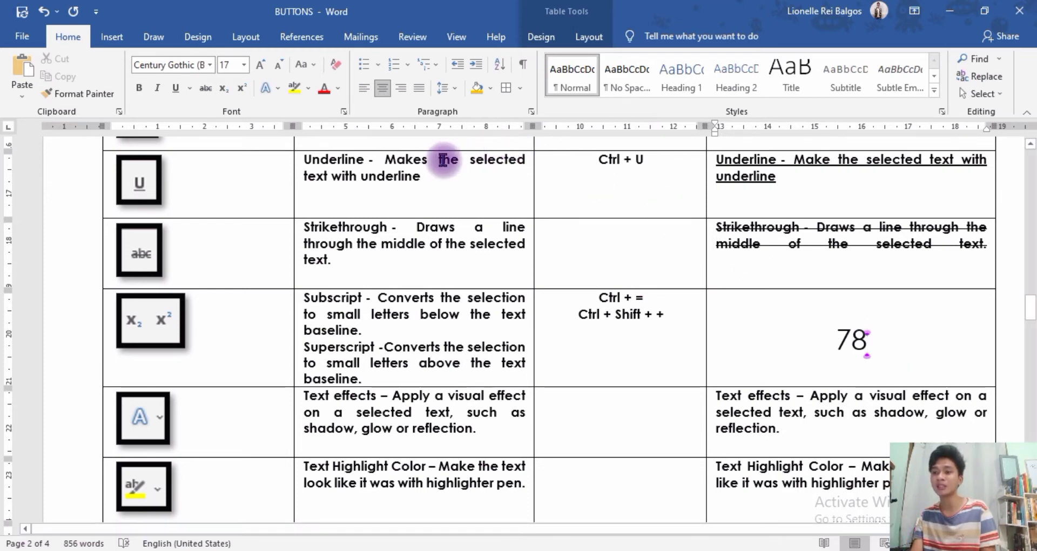
{"action": "key", "text": "shift+Left"}
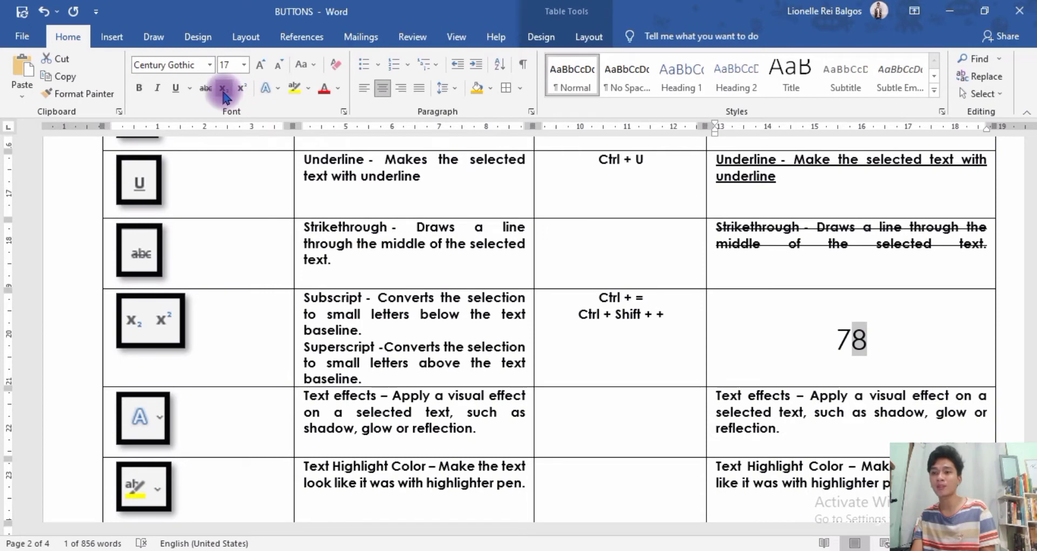
{"action": "left_click", "coordinate": [224, 88]}
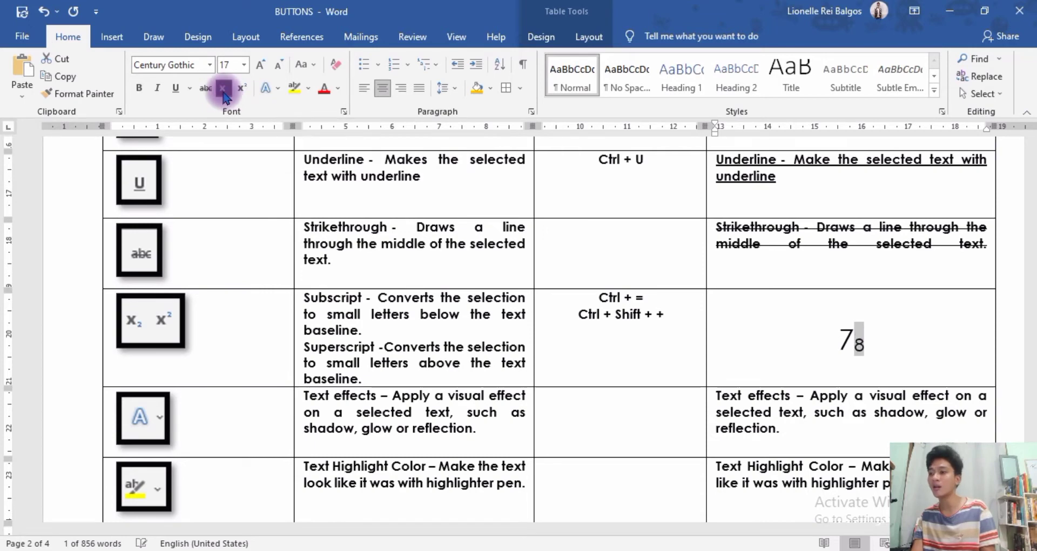
Step: Point out the Ctrl + = shortcut text and change the 8 beside the 7 to superscript
{"action": "left_click_drag", "start_coordinate": [599, 298], "coordinate": [653, 303]}
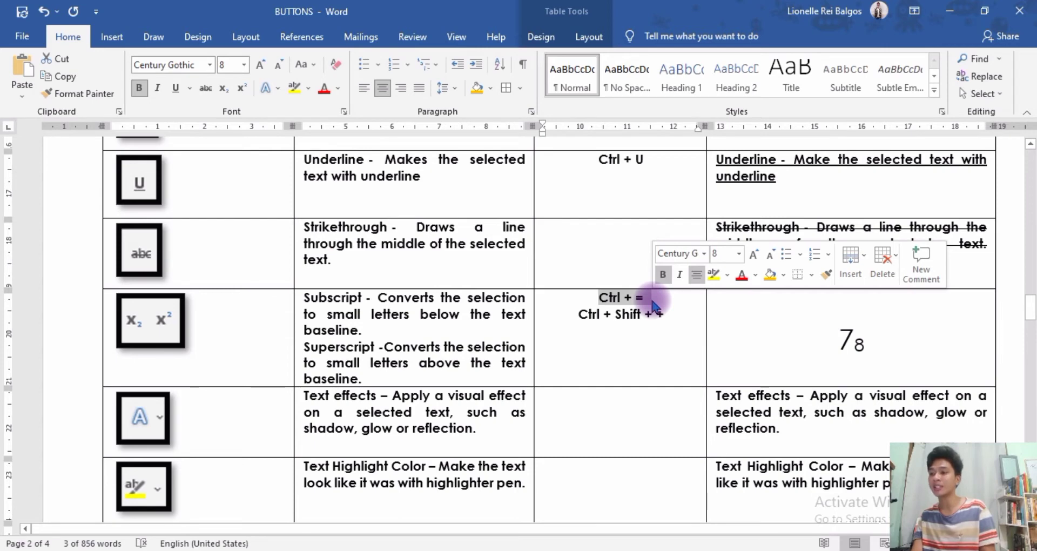
{"action": "left_click", "coordinate": [811, 338]}
{"action": "left_click_drag", "start_coordinate": [853, 343], "coordinate": [864, 344]}
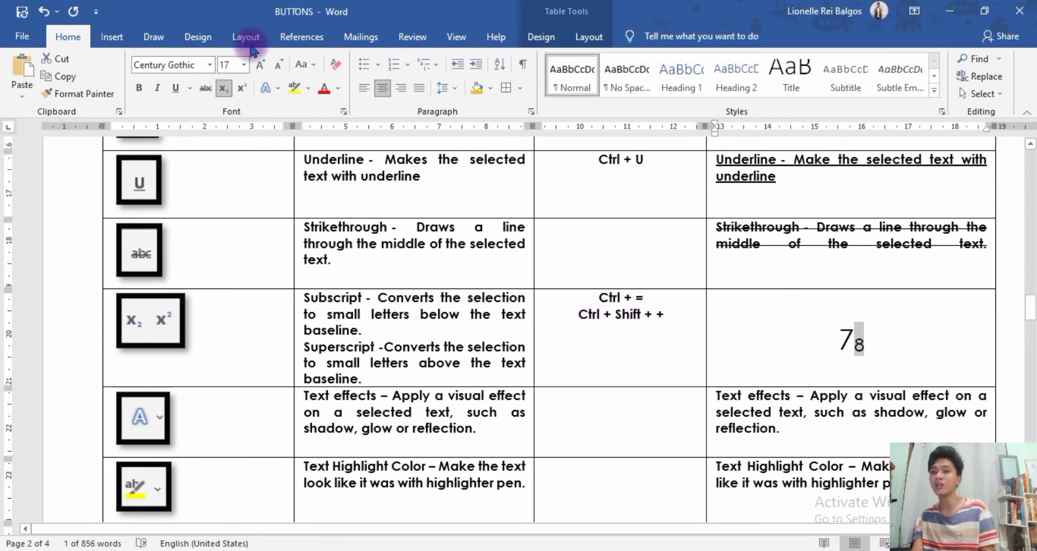
{"action": "left_click", "coordinate": [243, 90]}
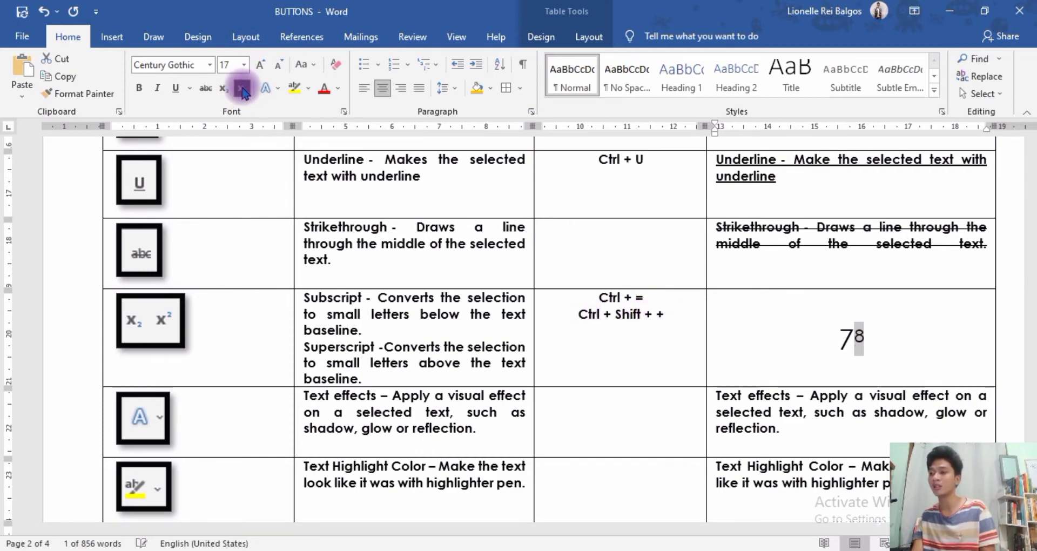
Step: Apply a blue preset text effect and a shadow to the Text effects row's demonstration text
{"action": "left_click_drag", "start_coordinate": [1031, 297], "coordinate": [1032, 318]}
{"action": "left_click", "coordinate": [389, 289]}
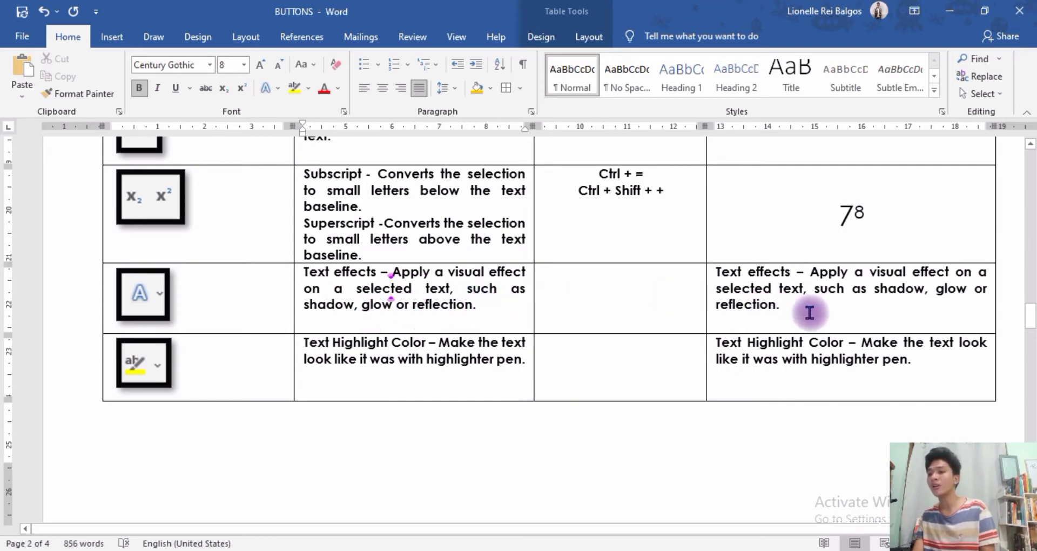
{"action": "left_click_drag", "start_coordinate": [807, 312], "coordinate": [726, 274]}
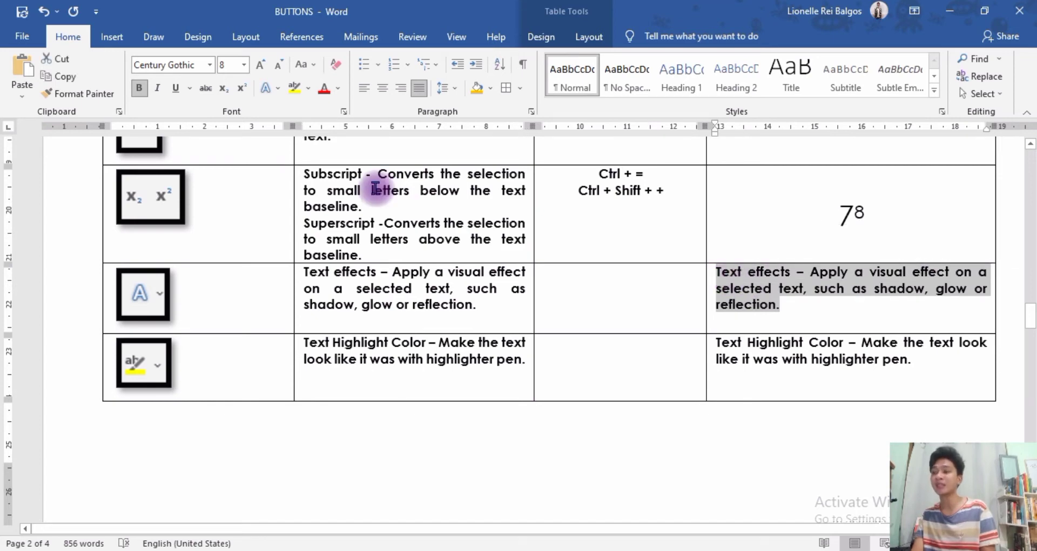
{"action": "left_click", "coordinate": [277, 93]}
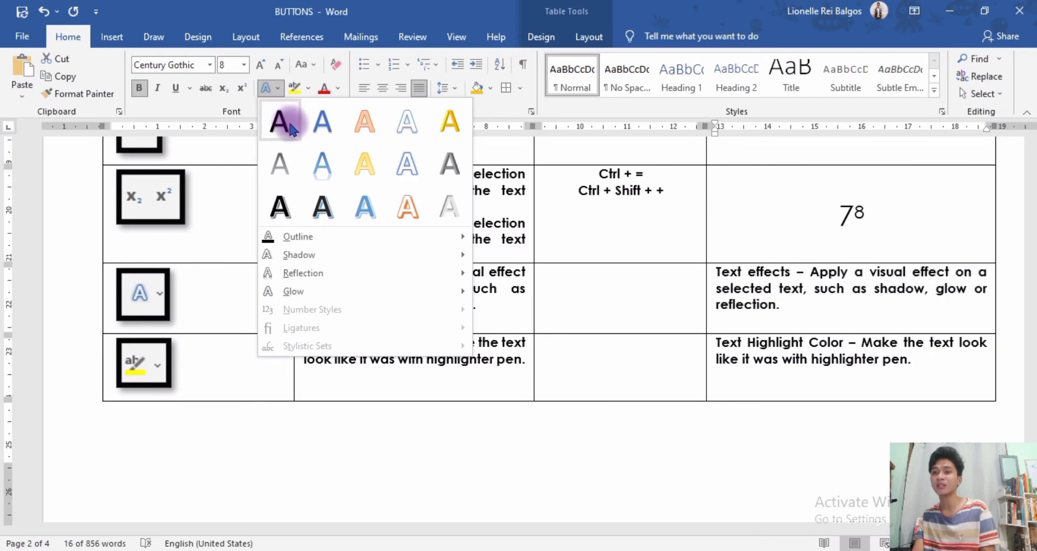
{"action": "left_click", "coordinate": [329, 126]}
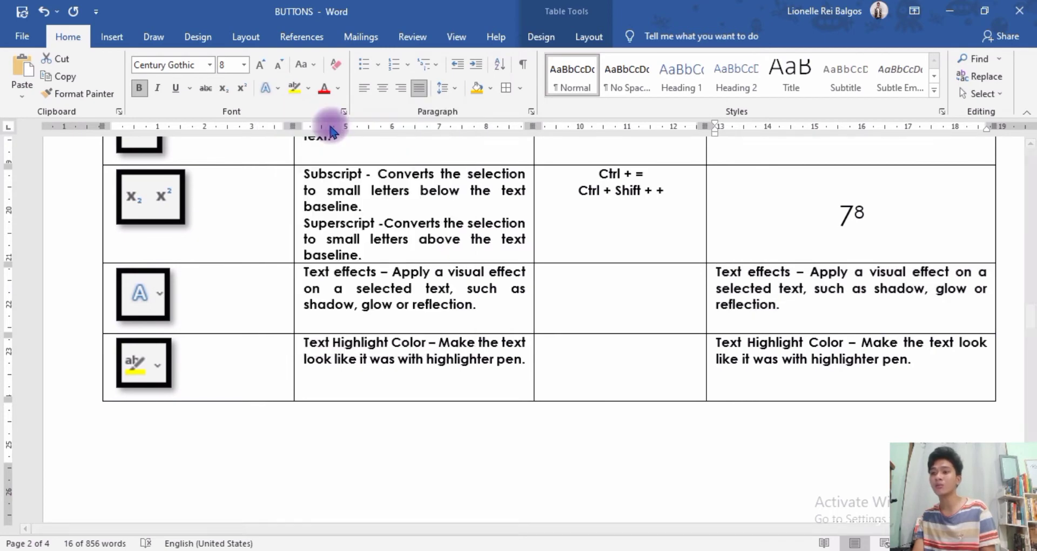
{"action": "left_click", "coordinate": [280, 91]}
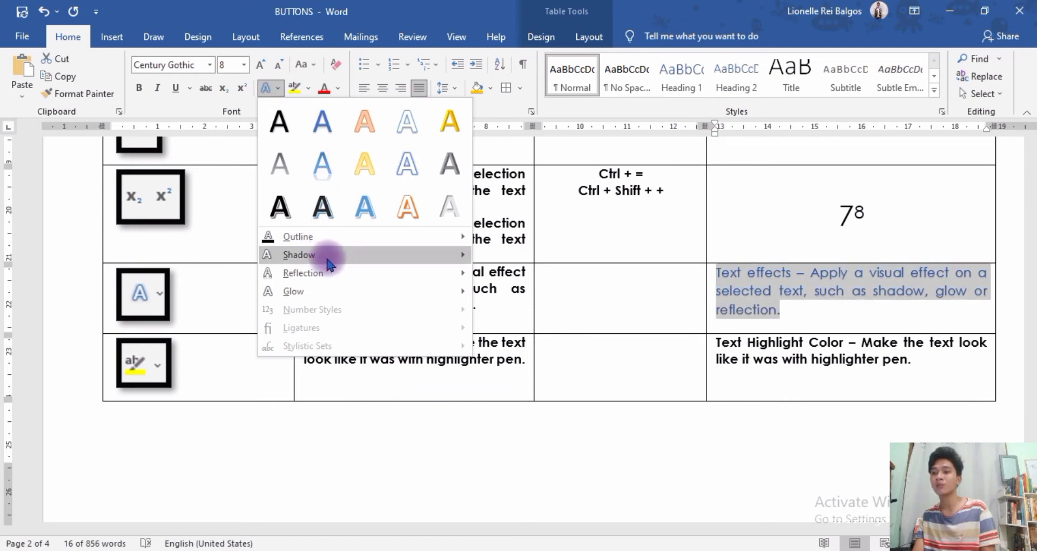
{"action": "mouse_move", "coordinate": [385, 265]}
{"action": "left_click", "coordinate": [493, 262]}
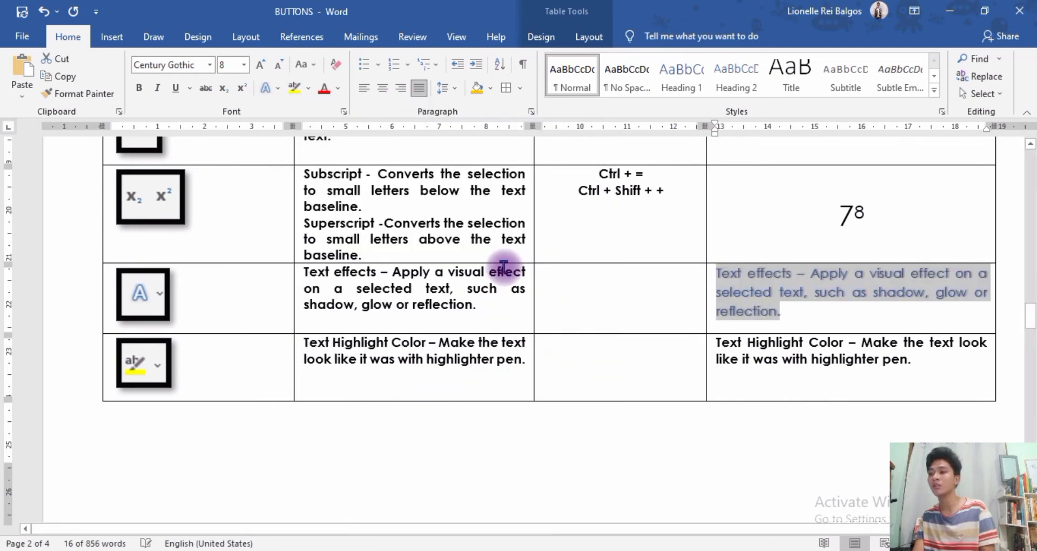
Step: Highlight the Text Highlight Color row's demonstration text in yellow
{"action": "left_click", "coordinate": [389, 361]}
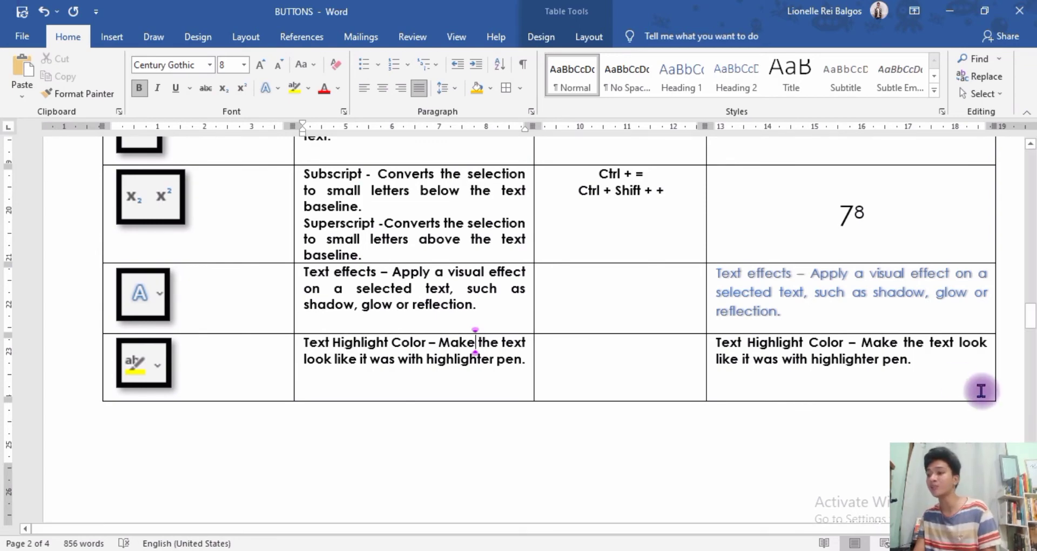
{"action": "left_click_drag", "start_coordinate": [943, 365], "coordinate": [846, 352]}
{"action": "left_click_drag", "start_coordinate": [752, 347], "coordinate": [714, 344]}
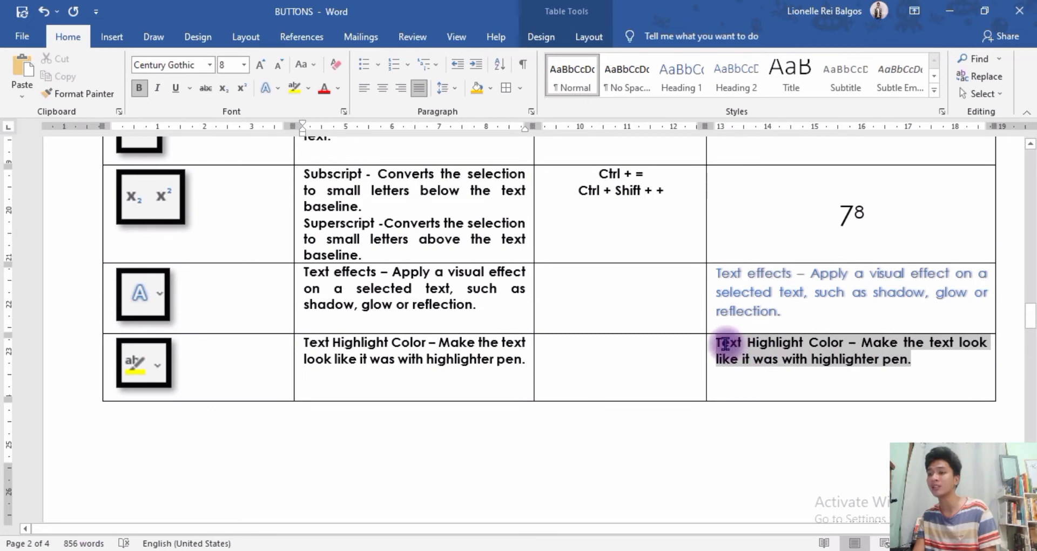
{"action": "left_click", "coordinate": [295, 89]}
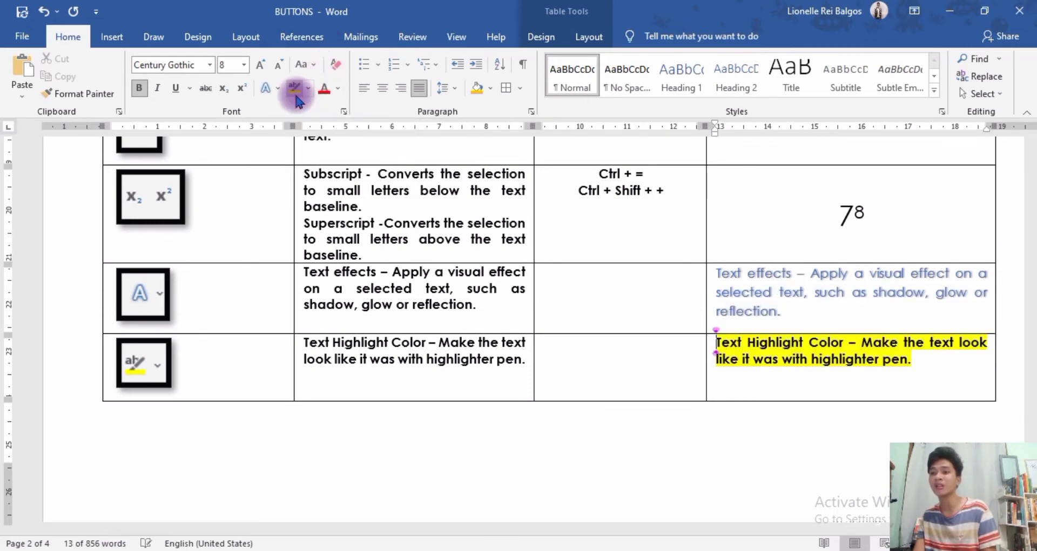
Step: Choose turquoise as the highlight color and apply it to the Text Highlight Color row's demonstration text
{"action": "left_click", "coordinate": [308, 91]}
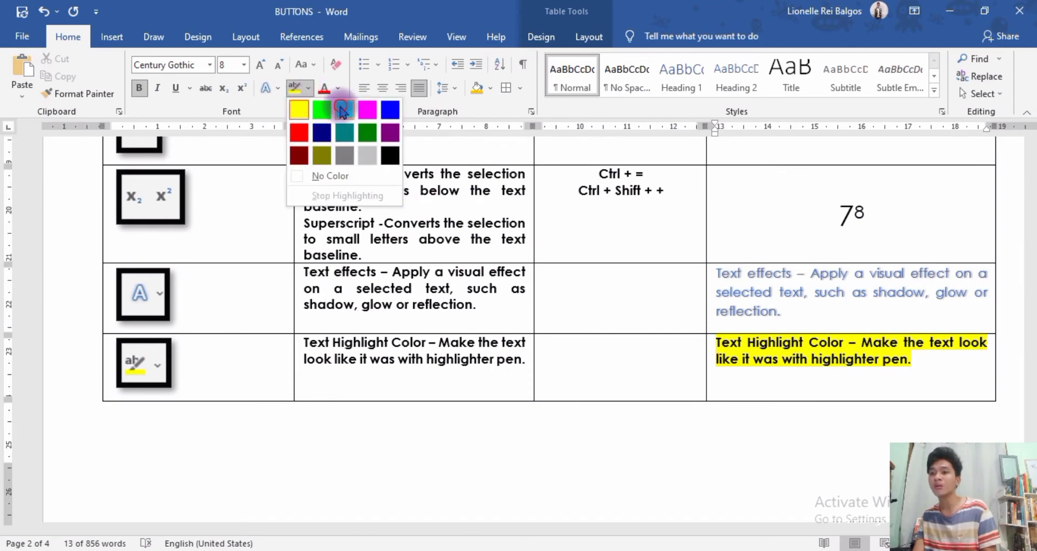
{"action": "left_click", "coordinate": [340, 107]}
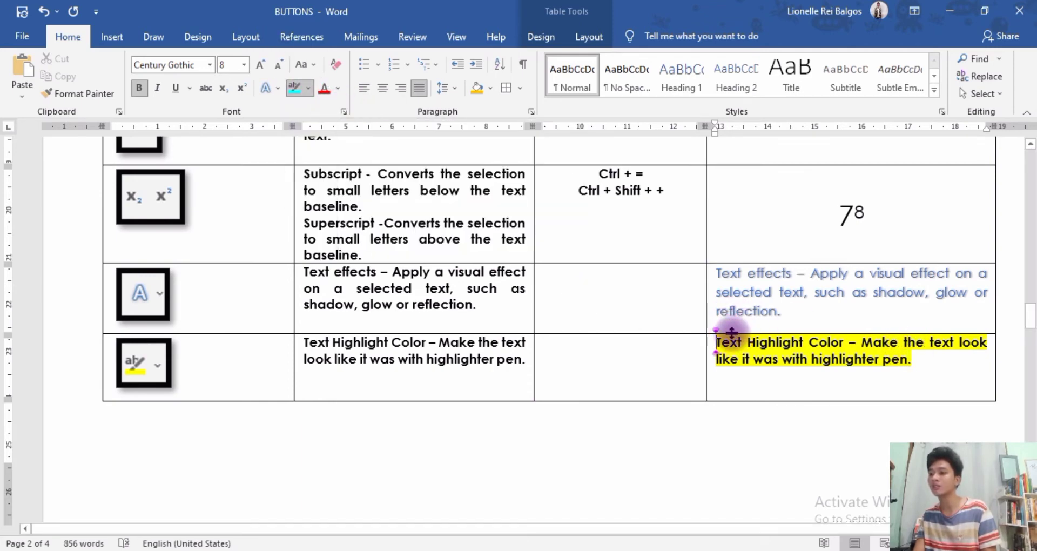
{"action": "left_click_drag", "start_coordinate": [716, 341], "coordinate": [911, 360]}
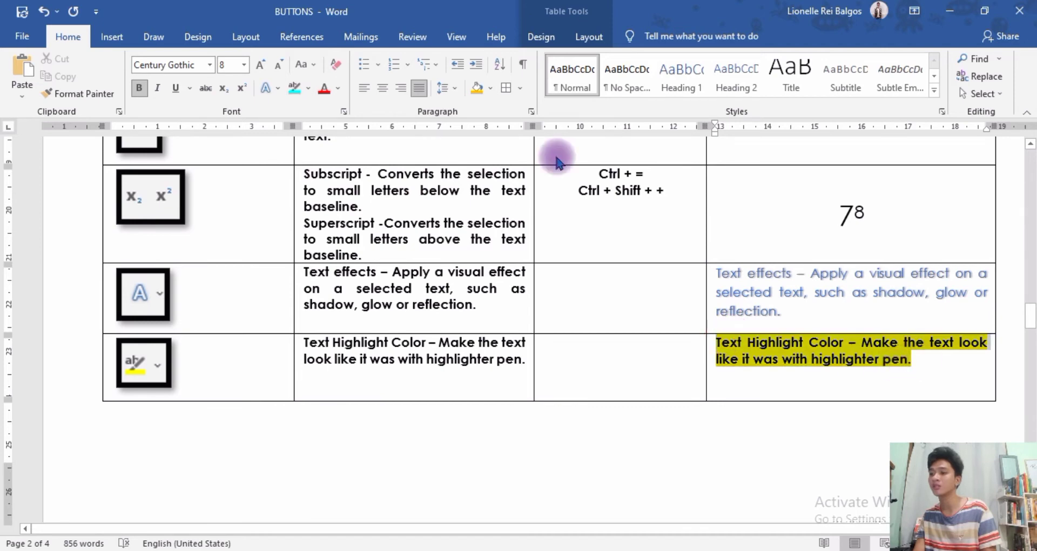
{"action": "left_click", "coordinate": [295, 88]}
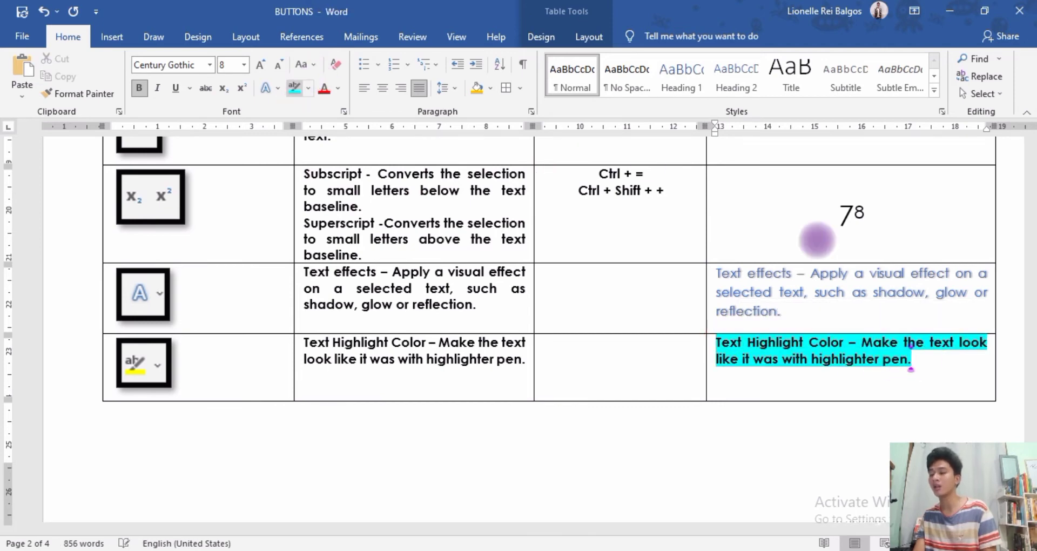
Step: Color the Font Color row's demonstration text dark orange, and change it to the standard blue
{"action": "mouse_move", "coordinate": [1027, 338]}
{"action": "left_mouse_down"}
{"action": "mouse_move", "coordinate": [1031, 353]}
{"action": "mouse_move", "coordinate": [1031, 340]}
{"action": "left_mouse_up"}
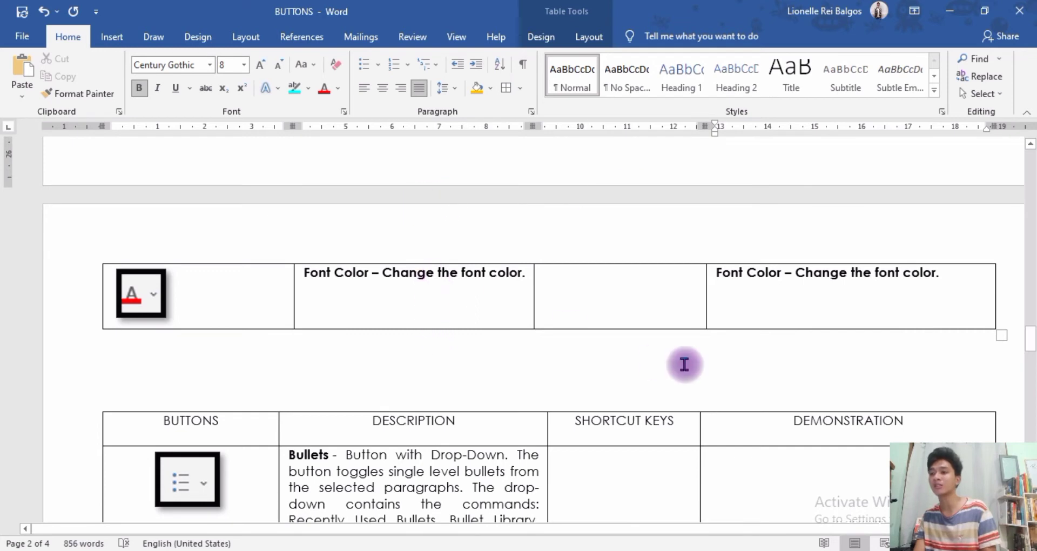
{"action": "left_click_drag", "start_coordinate": [943, 274], "coordinate": [729, 271]}
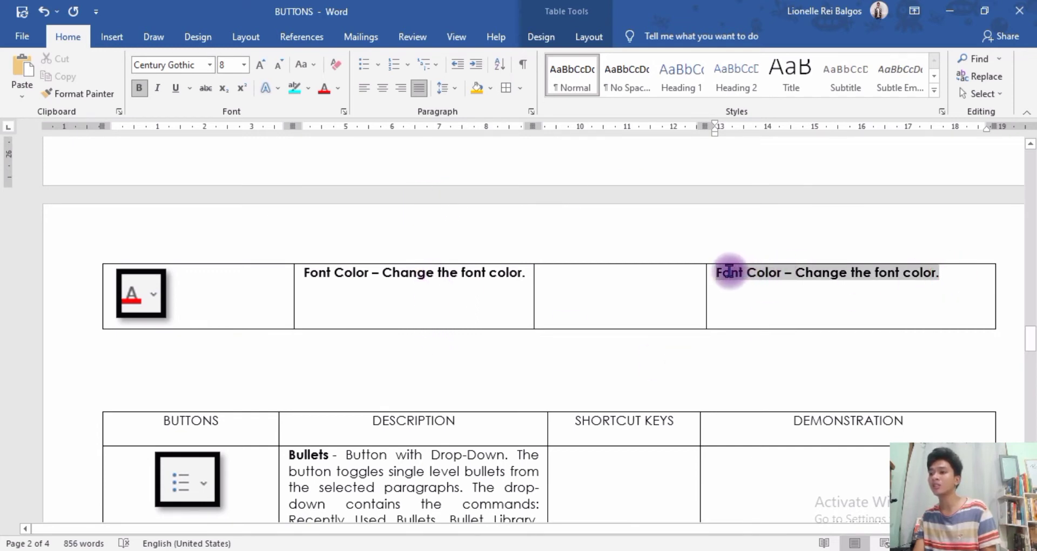
{"action": "left_click", "coordinate": [336, 90]}
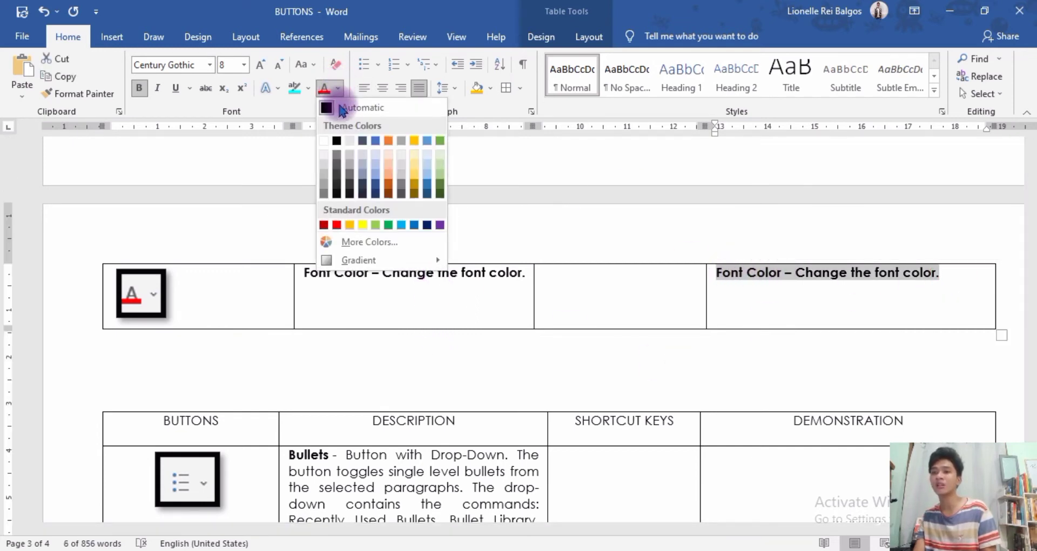
{"action": "left_click", "coordinate": [389, 187]}
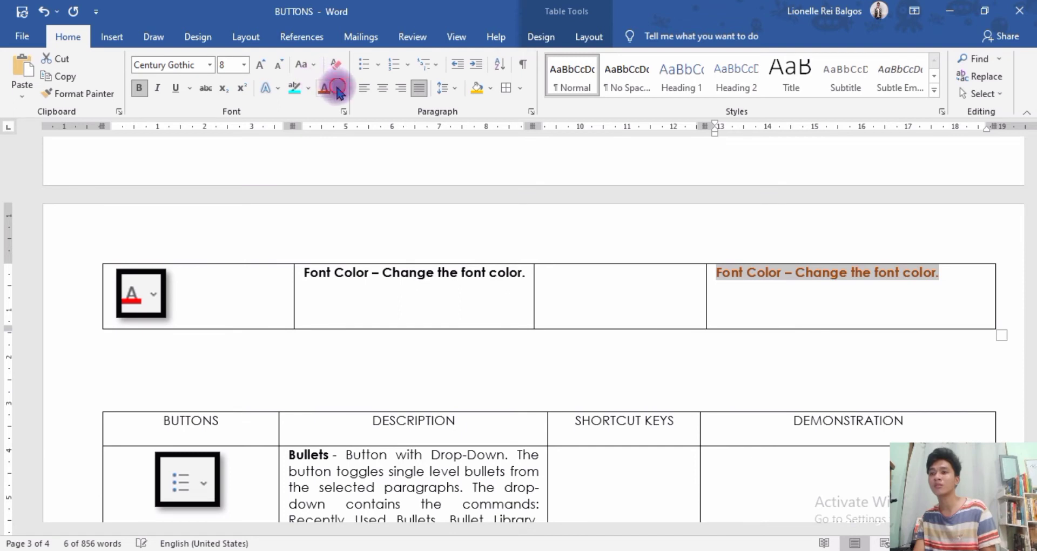
{"action": "left_click", "coordinate": [337, 90]}
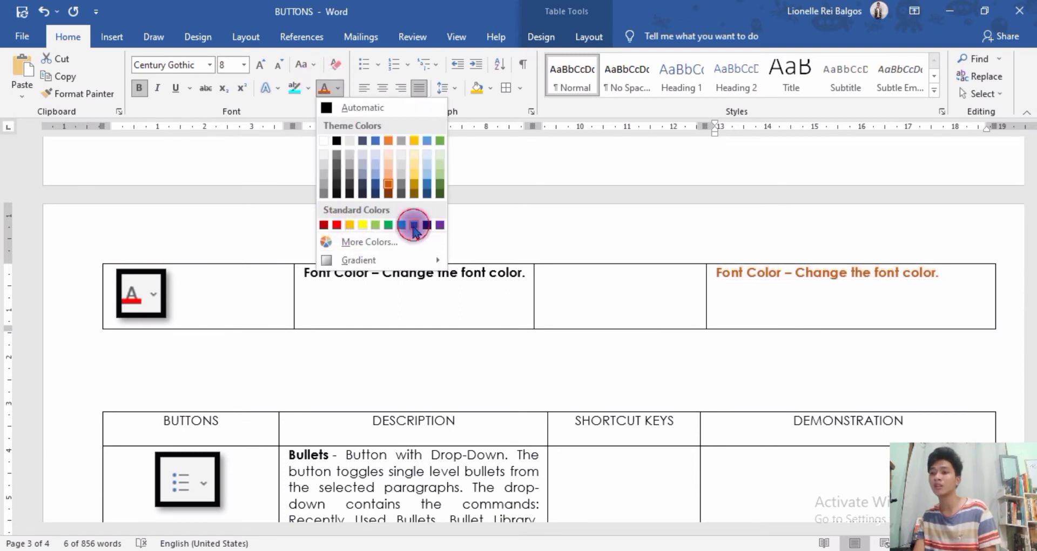
{"action": "left_click", "coordinate": [414, 225]}
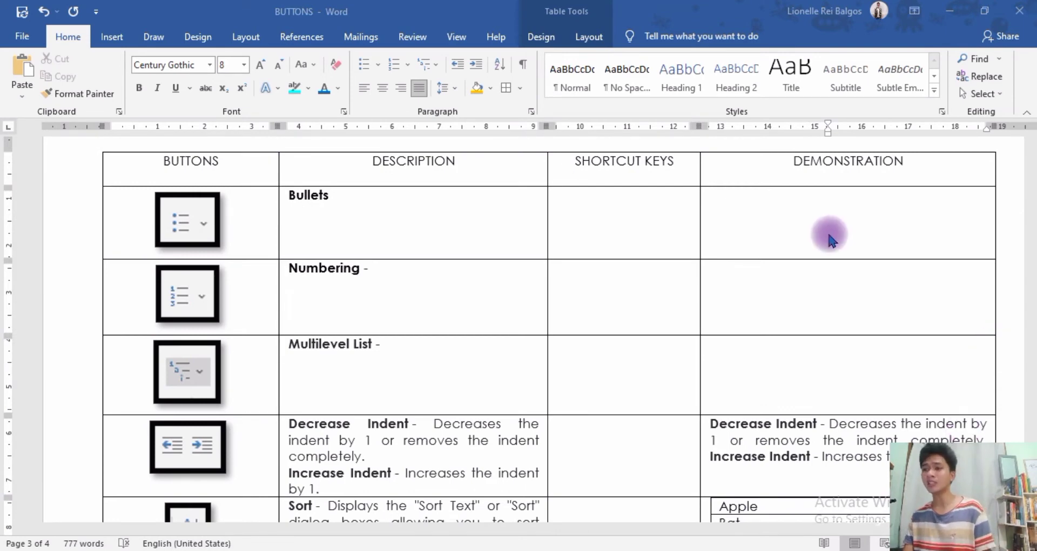
Step: Enter Bag, Cat and dog on separate lines in the Bullets row's demonstration cell and format them as a bulleted list
{"action": "left_click", "coordinate": [756, 205]}
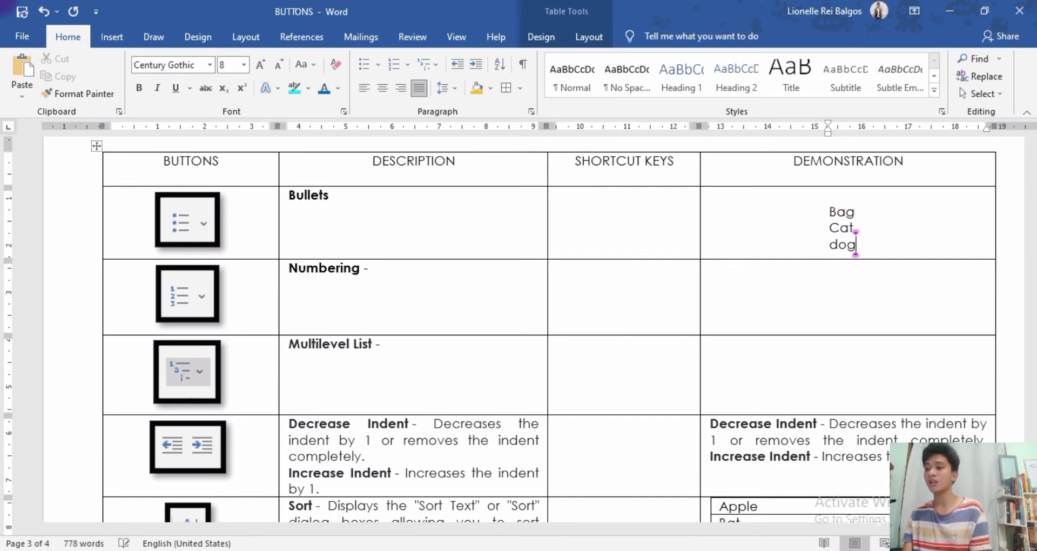
{"action": "left_click_drag", "start_coordinate": [827, 211], "coordinate": [859, 244]}
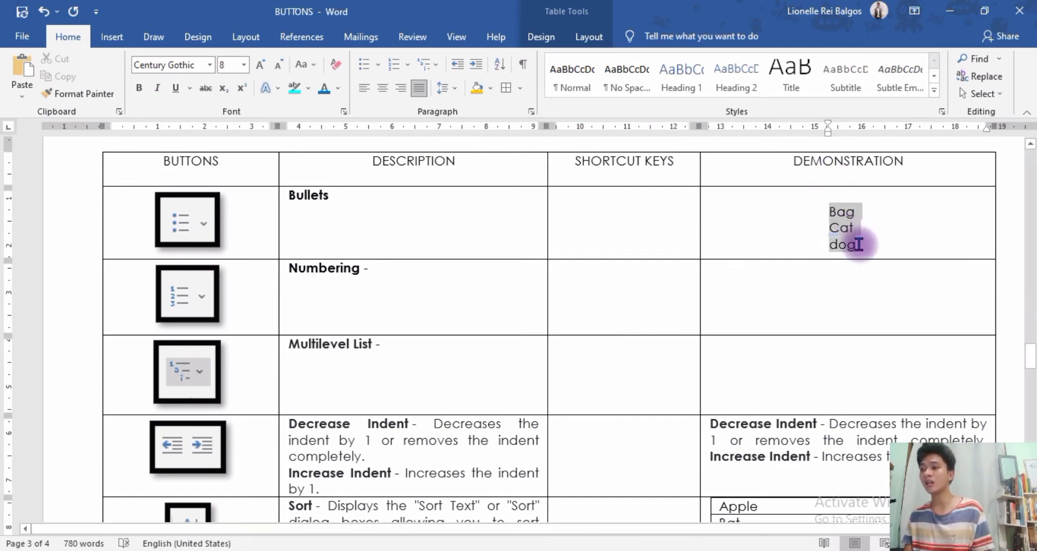
{"action": "left_click", "coordinate": [367, 65]}
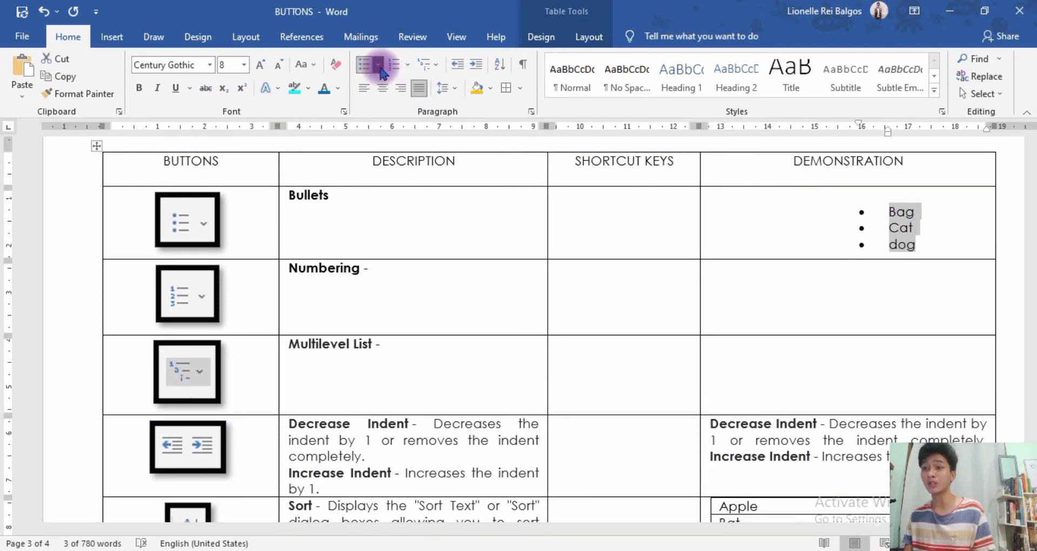
Step: Change the Bag, Cat, dog list to arrow bullets and decrease its indent to the left edge of the cell
{"action": "left_click", "coordinate": [379, 65]}
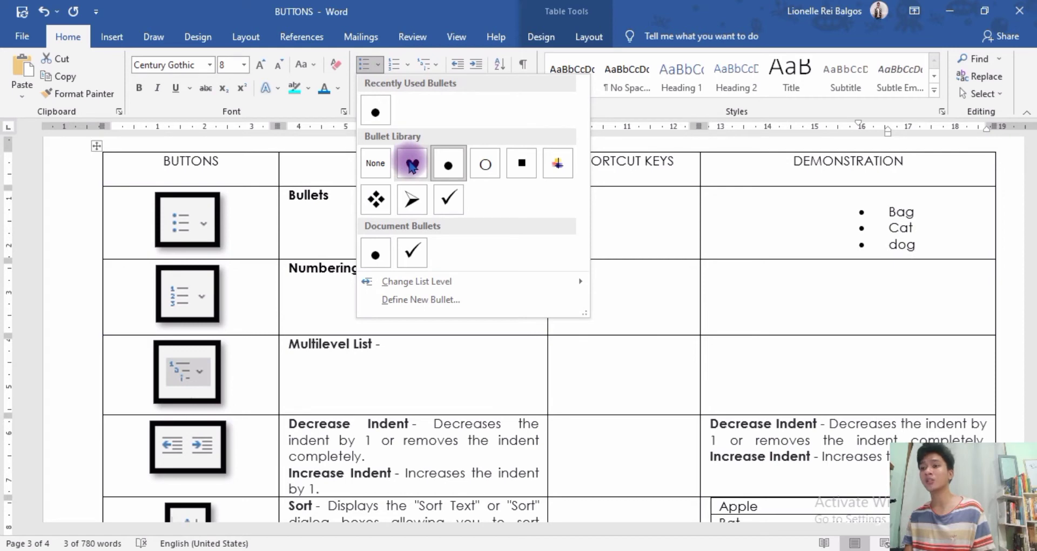
{"action": "left_click", "coordinate": [404, 199]}
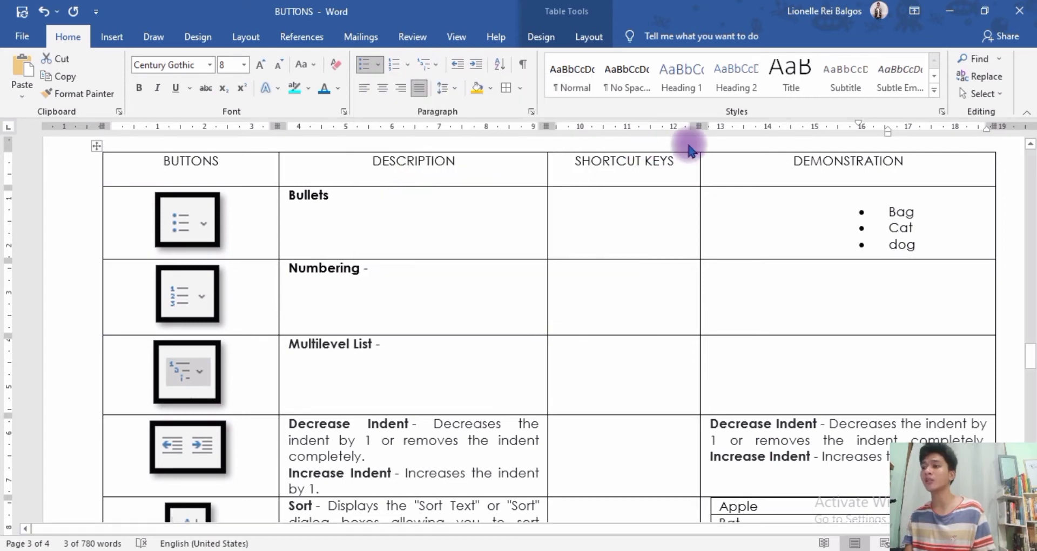
{"action": "left_click", "coordinate": [456, 65]}
{"action": "left_click", "coordinate": [457, 65]}
{"action": "left_click", "coordinate": [457, 66]}
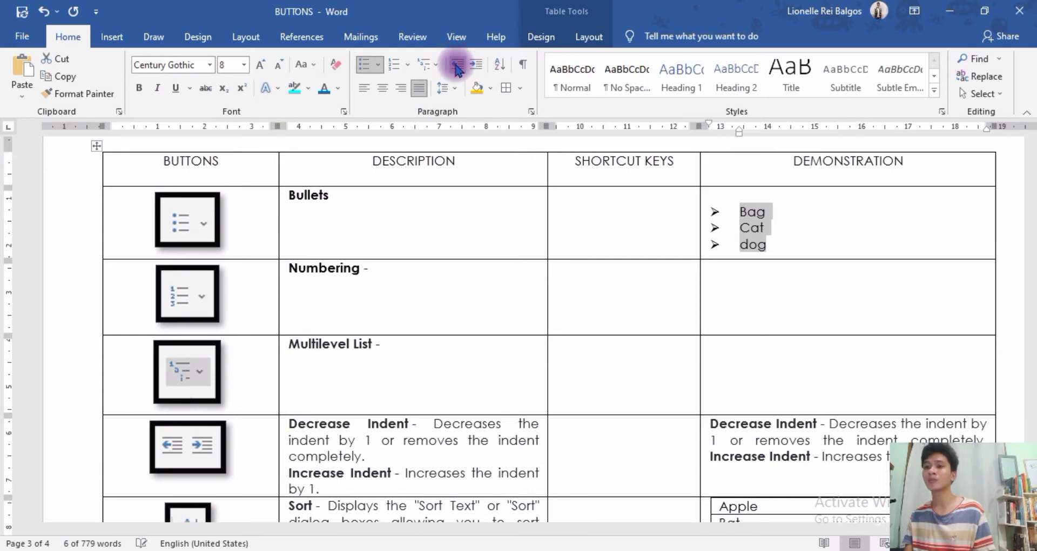
Step: Copy the Bag, Cat, dog list into the Numbering row's demonstration cell
{"action": "left_click", "coordinate": [722, 280]}
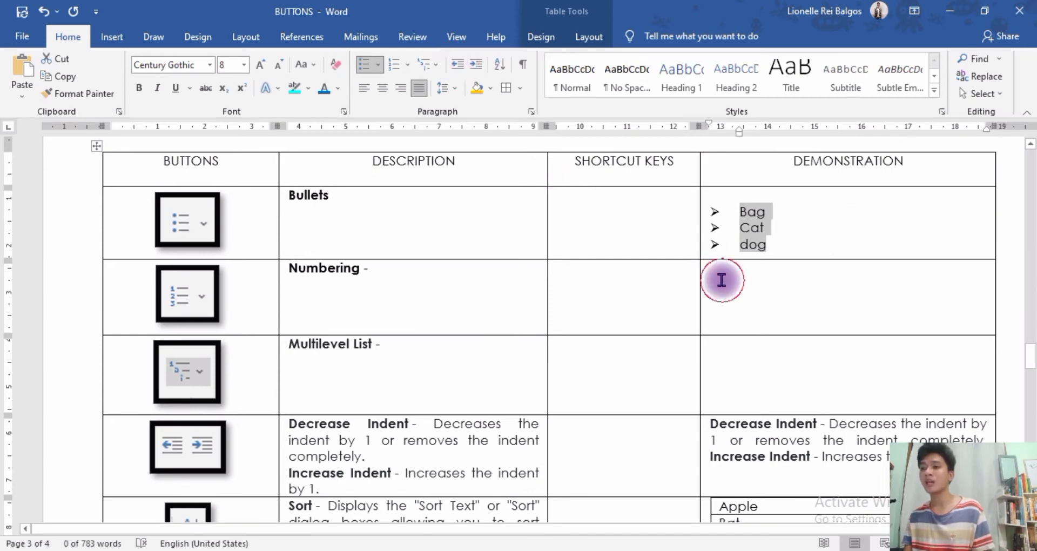
{"action": "left_click", "coordinate": [745, 280]}
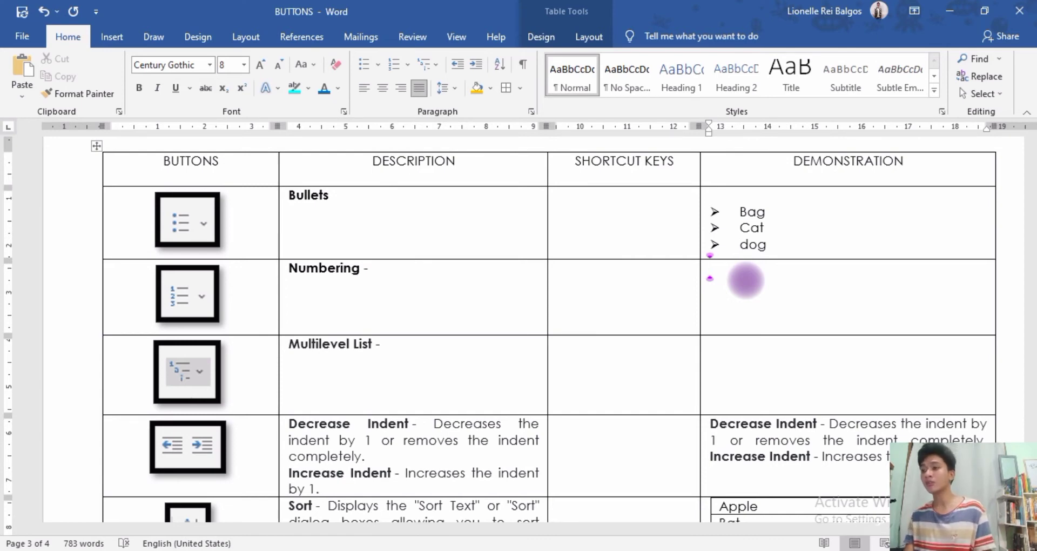
{"action": "double_click", "coordinate": [752, 213]}
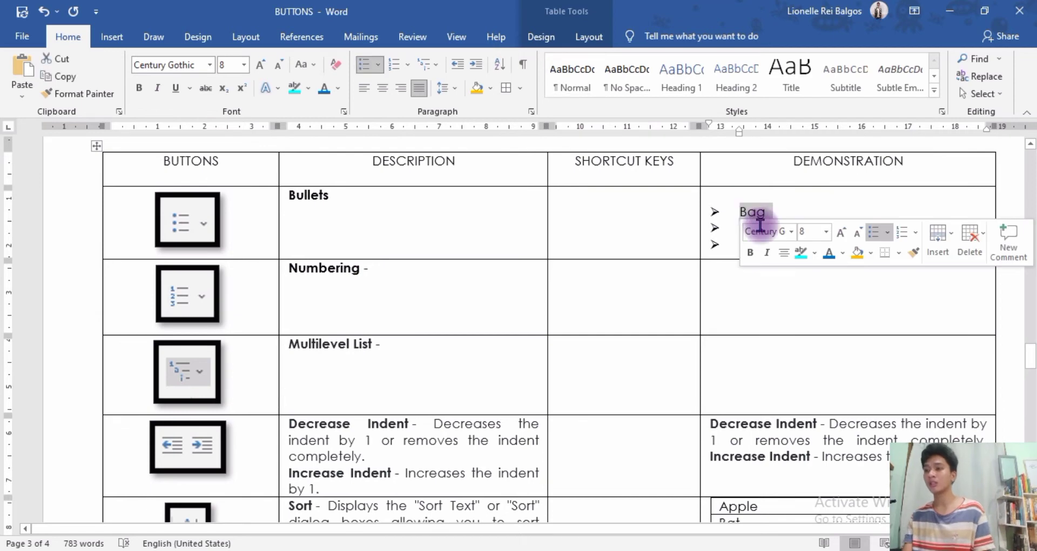
{"action": "left_click_drag", "start_coordinate": [760, 224], "coordinate": [769, 243]}
{"action": "key", "text": "ctrl+c"}
{"action": "left_click", "coordinate": [767, 270]}
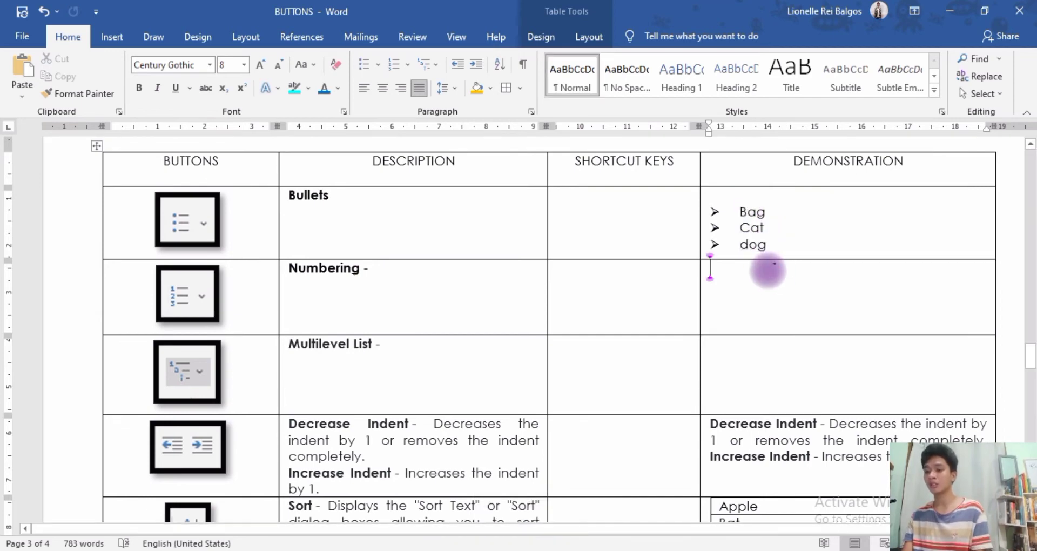
{"action": "key", "text": "ctrl+v"}
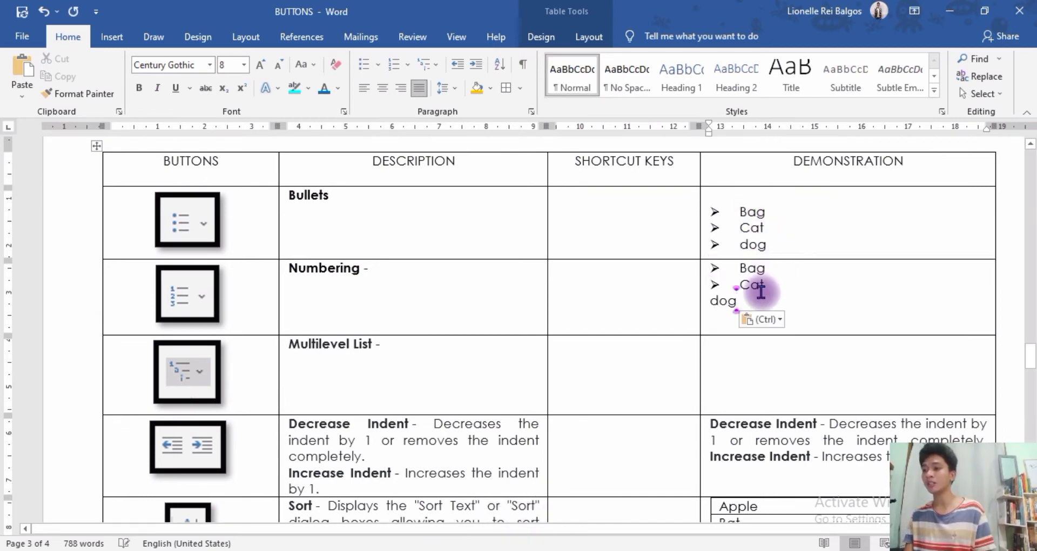
Step: Format the Numbering row's list with 1. 2. 3. numbering and switch it to the A. B. C. format
{"action": "left_click_drag", "start_coordinate": [737, 301], "coordinate": [710, 268]}
{"action": "left_click", "coordinate": [408, 65]}
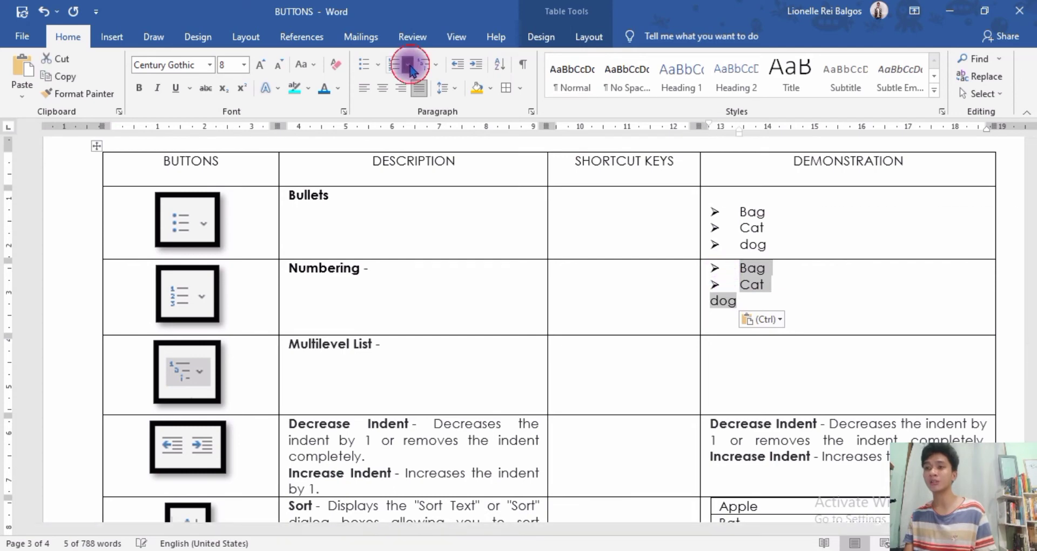
{"action": "left_click", "coordinate": [409, 110]}
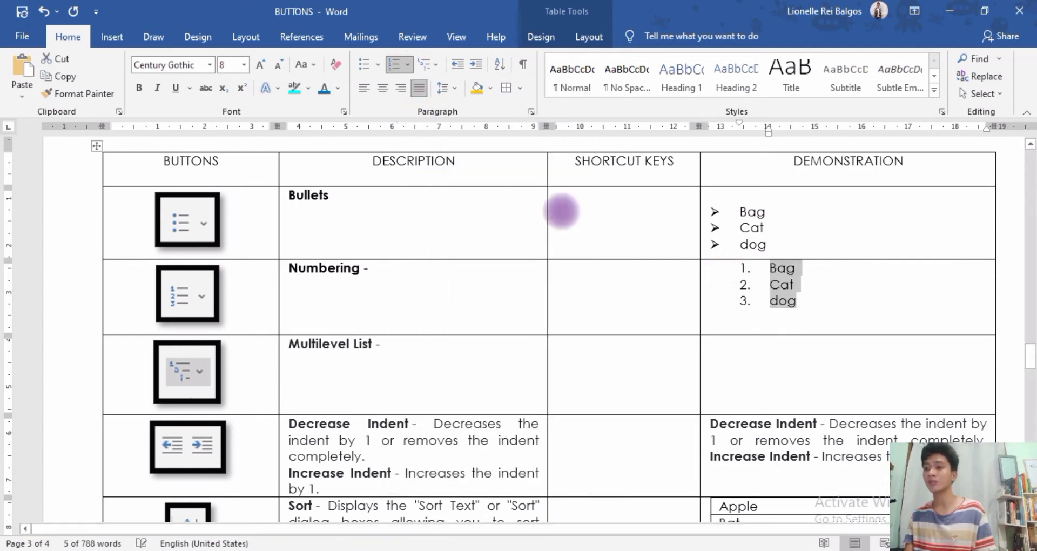
{"action": "left_click", "coordinate": [408, 65]}
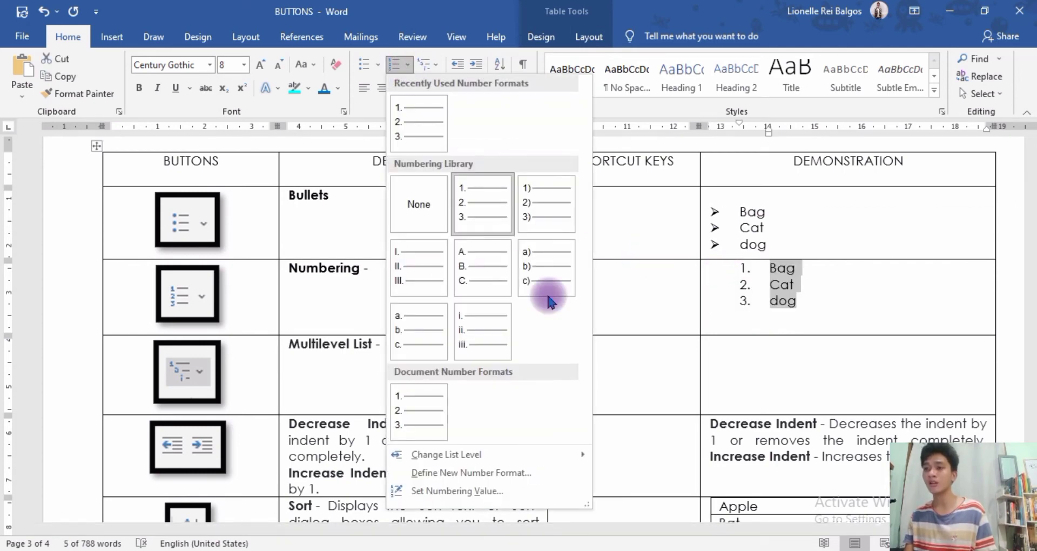
{"action": "left_click", "coordinate": [494, 281]}
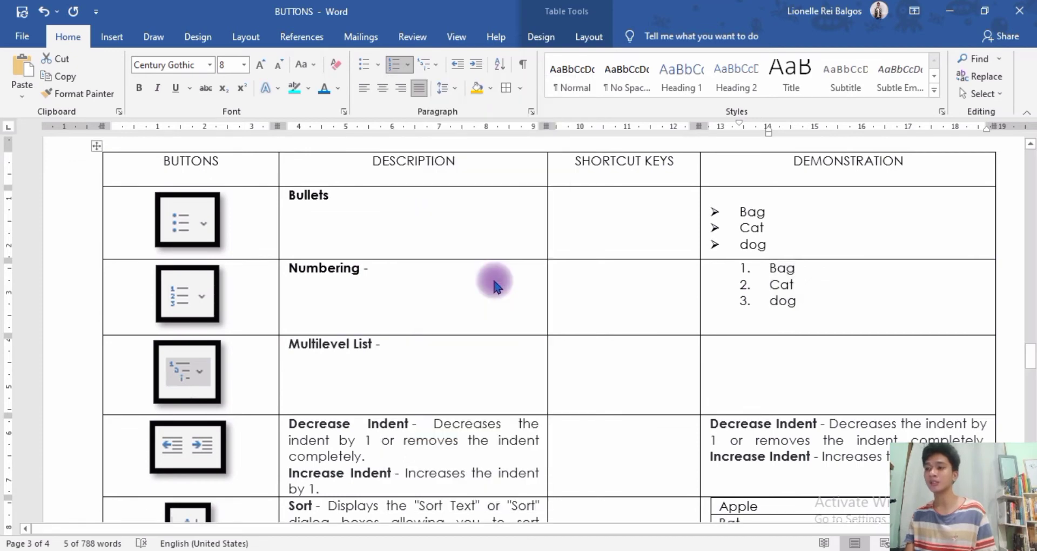
Step: Copy the lettered Bag, Cat, dog list into the Multilevel List row's demonstration cell
{"action": "key", "text": "ctrl+c"}
{"action": "left_click", "coordinate": [731, 354]}
{"action": "key", "text": "ctrl+v"}
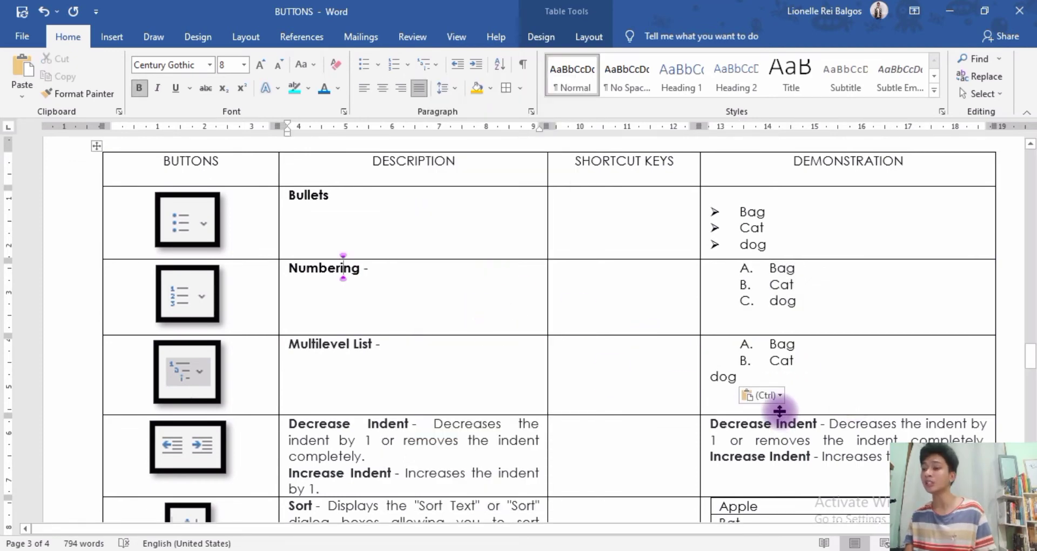
Step: Apply the 1) a) i) multilevel list format to the Multilevel List row's Bag, Cat, dog list and demote Cat and dog to the second level
{"action": "left_click_drag", "start_coordinate": [757, 381], "coordinate": [768, 344]}
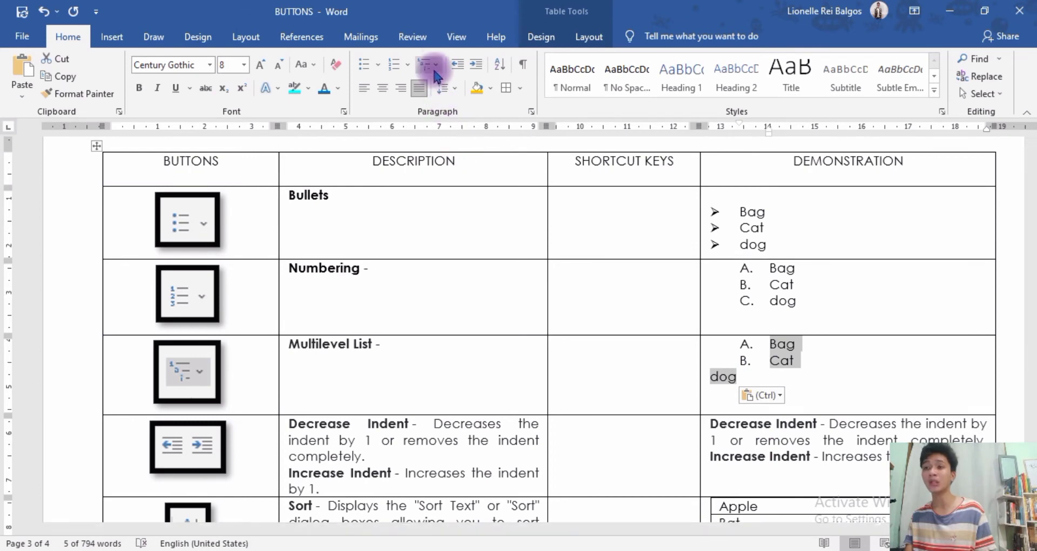
{"action": "left_click", "coordinate": [435, 68]}
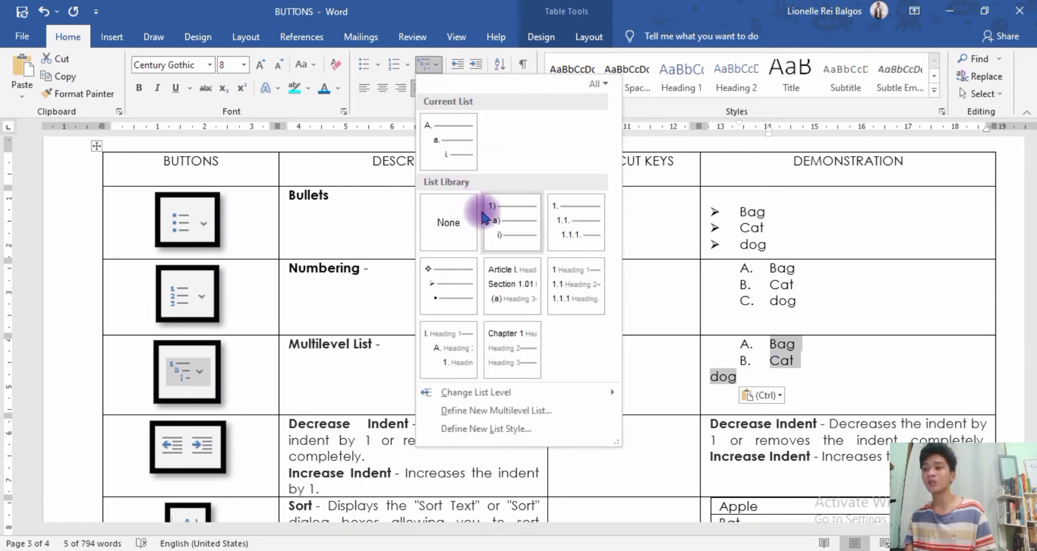
{"action": "left_click", "coordinate": [485, 218]}
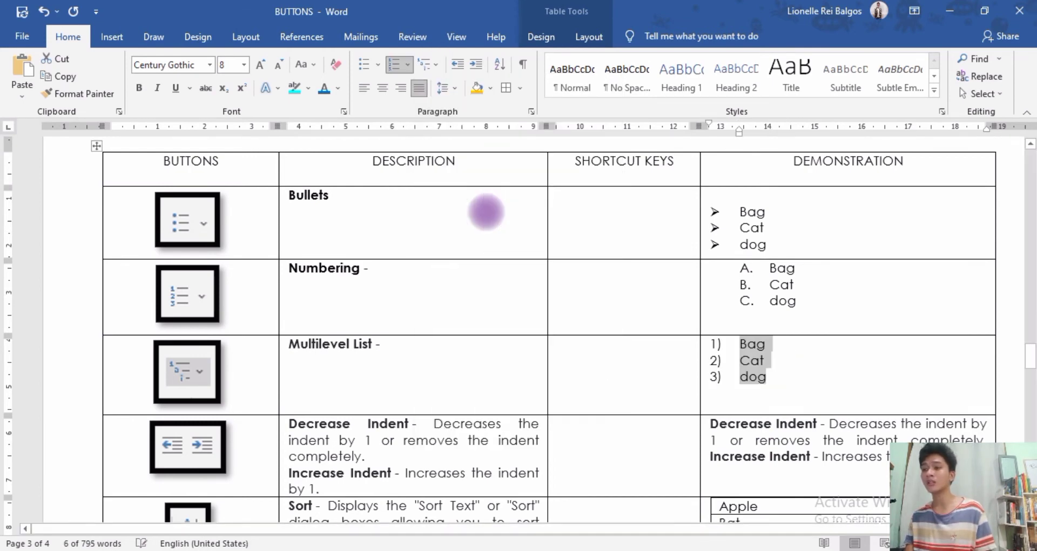
{"action": "left_click", "coordinate": [739, 361]}
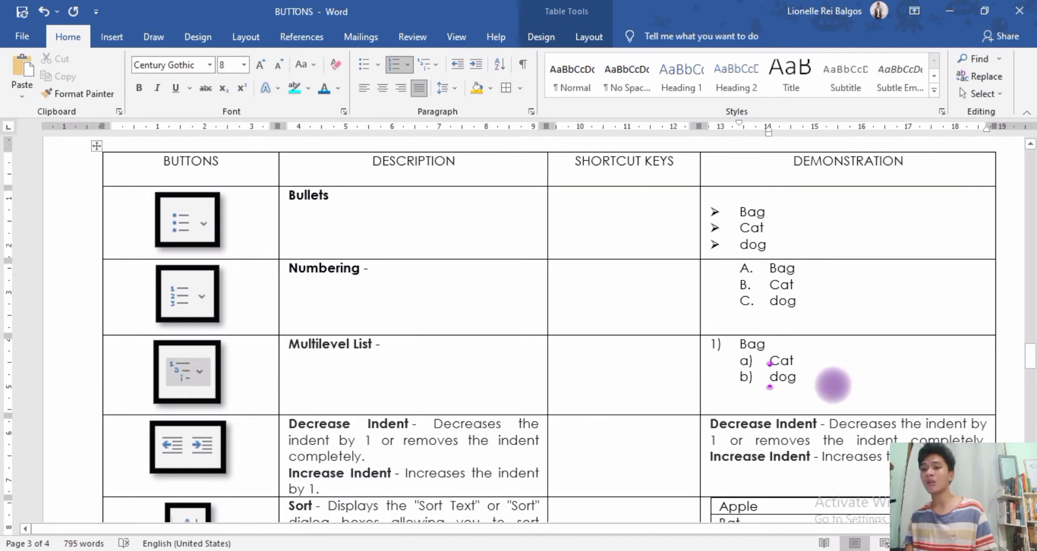
{"action": "left_click_drag", "start_coordinate": [833, 385], "coordinate": [738, 342]}
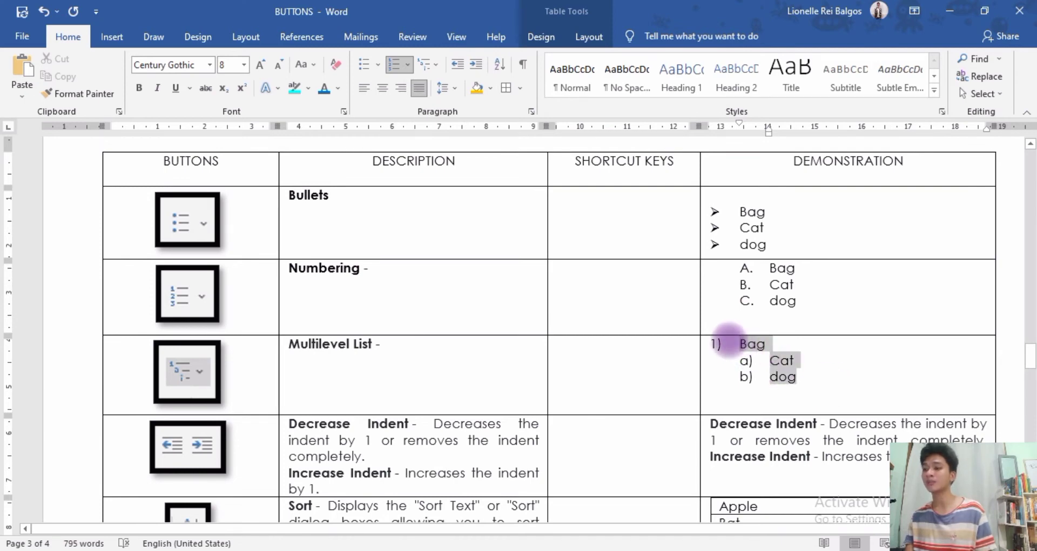
Step: Increase the indent of the Decrease/Increase Indent demonstration text by two levels and decrease it by two levels again
{"action": "left_click_drag", "start_coordinate": [1033, 359], "coordinate": [1032, 363]}
{"action": "left_click_drag", "start_coordinate": [711, 222], "coordinate": [723, 273]}
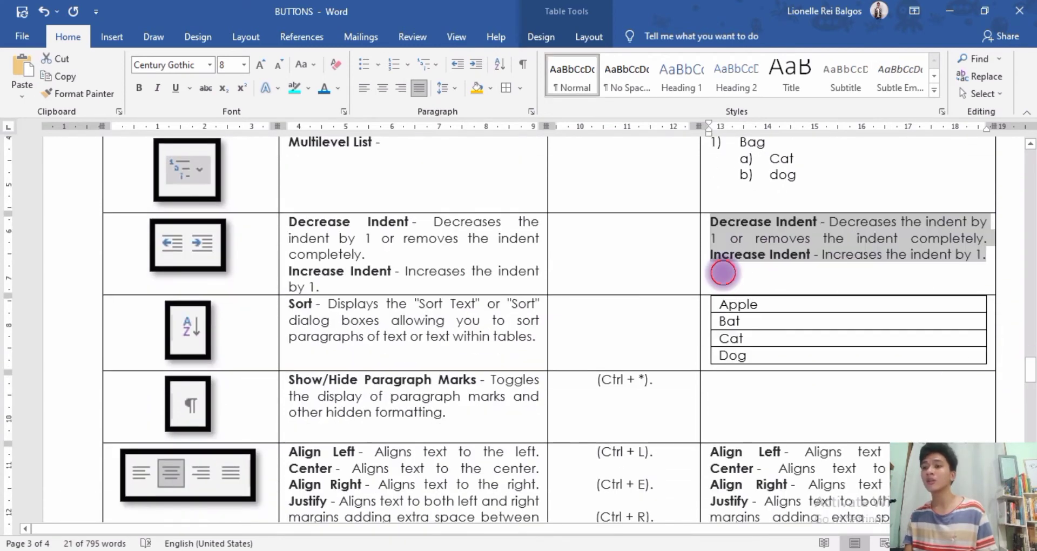
{"action": "left_click", "coordinate": [721, 252]}
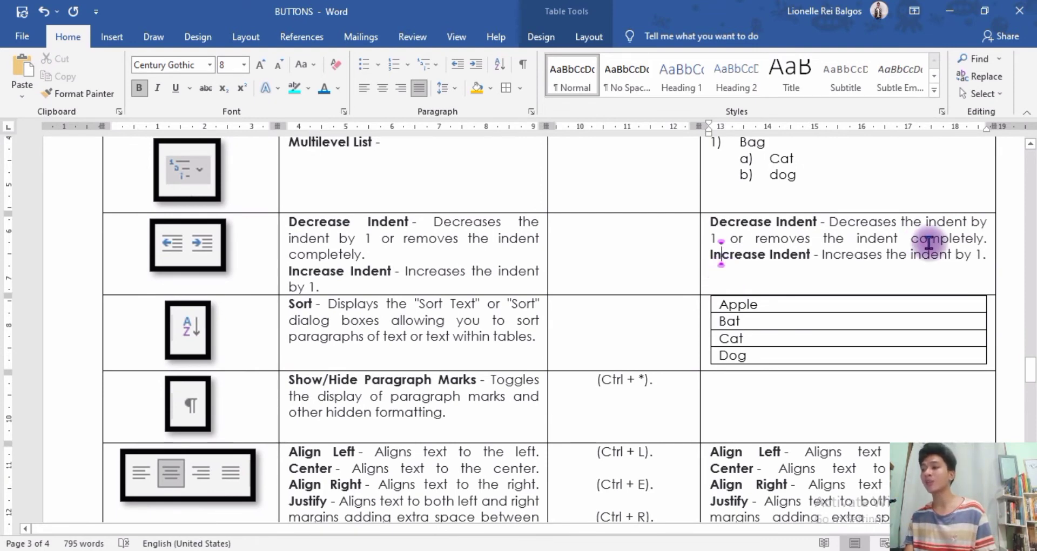
{"action": "left_click_drag", "start_coordinate": [988, 256], "coordinate": [749, 223]}
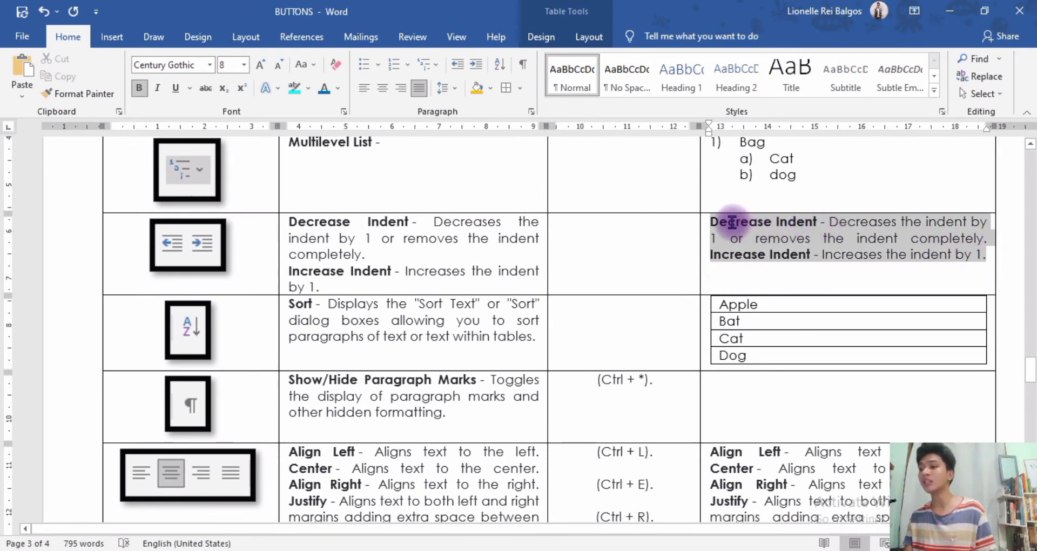
{"action": "left_click", "coordinate": [476, 65]}
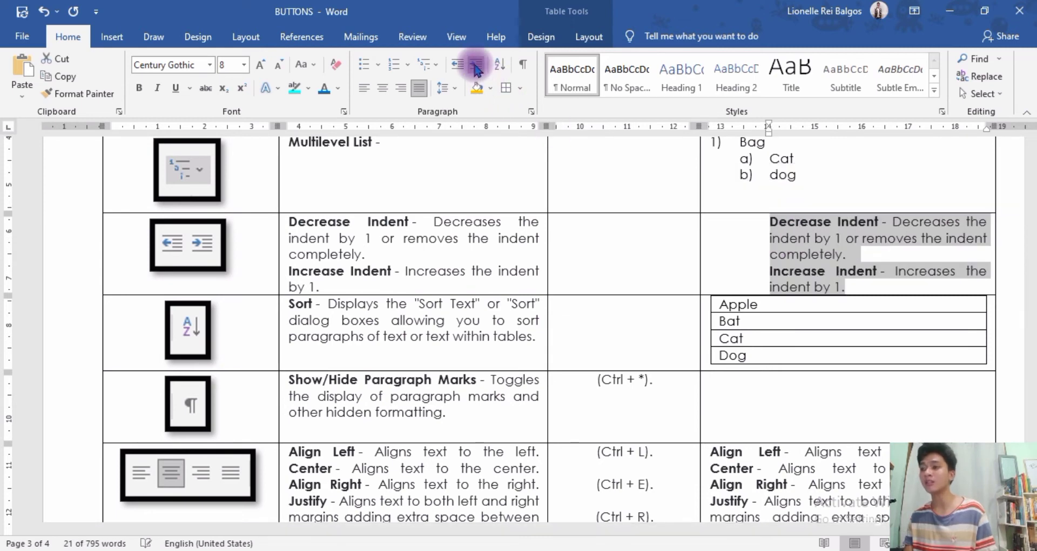
{"action": "left_click", "coordinate": [476, 65]}
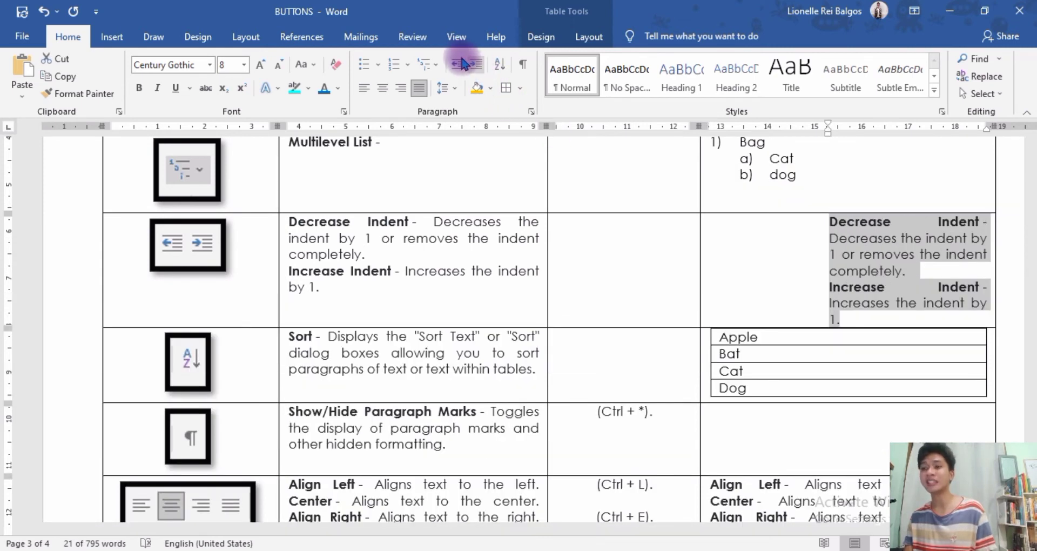
{"action": "left_click", "coordinate": [458, 65]}
{"action": "left_click", "coordinate": [458, 65]}
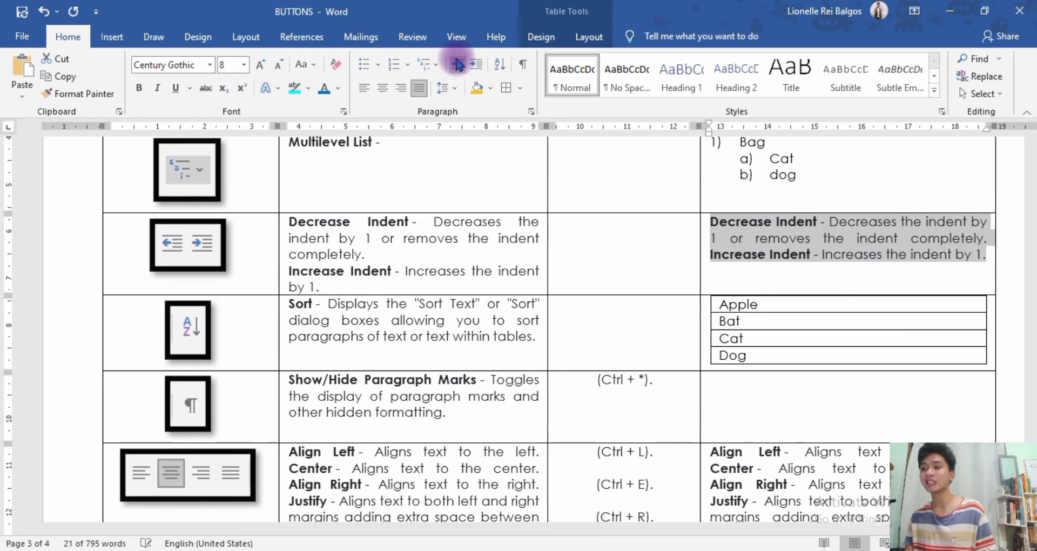
{"action": "left_click", "coordinate": [452, 270]}
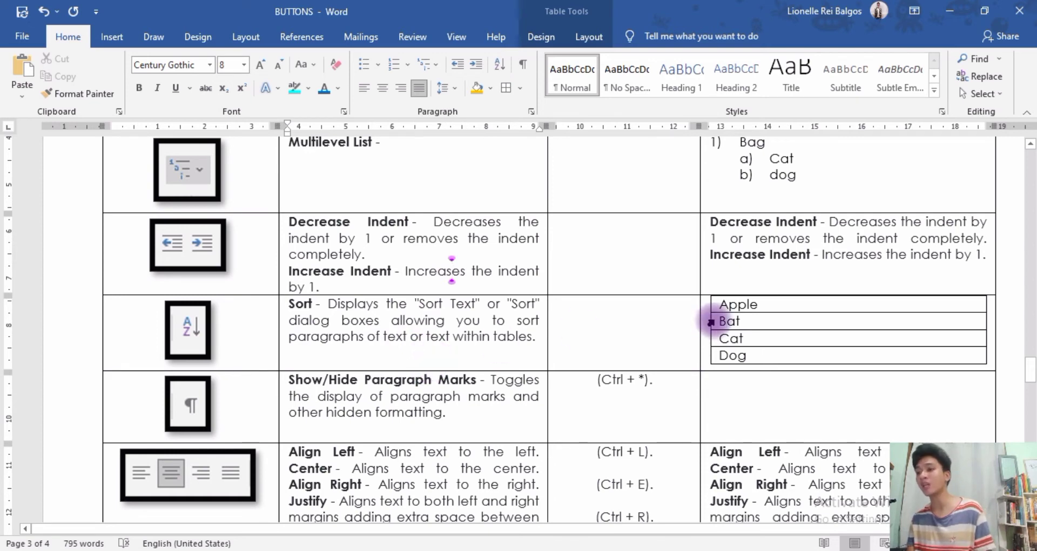
Step: Sort the Apple, Bat, Cat, Dog table in the Sort row by Column 1 in descending order
{"action": "left_click_drag", "start_coordinate": [718, 302], "coordinate": [750, 356]}
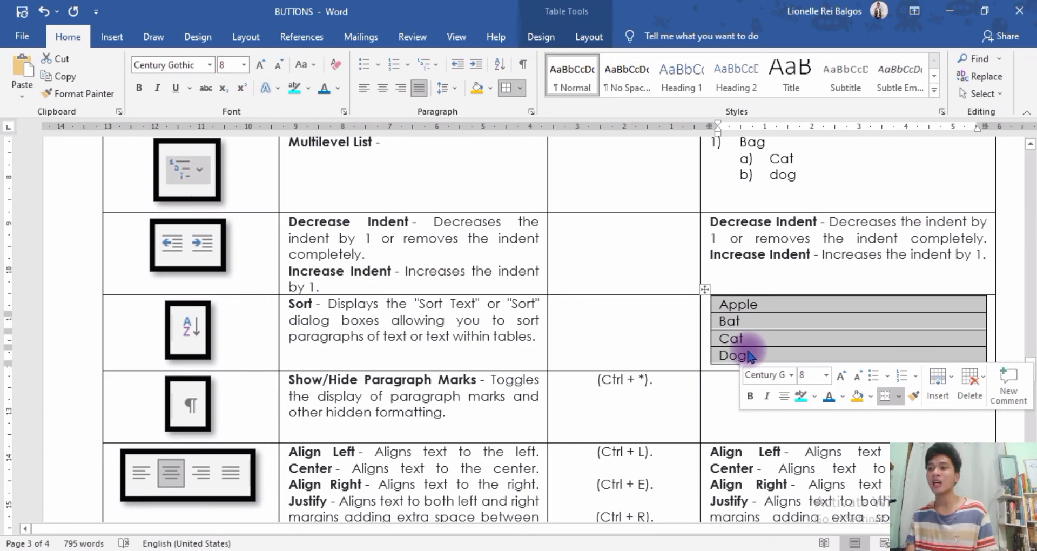
{"action": "left_click", "coordinate": [500, 65]}
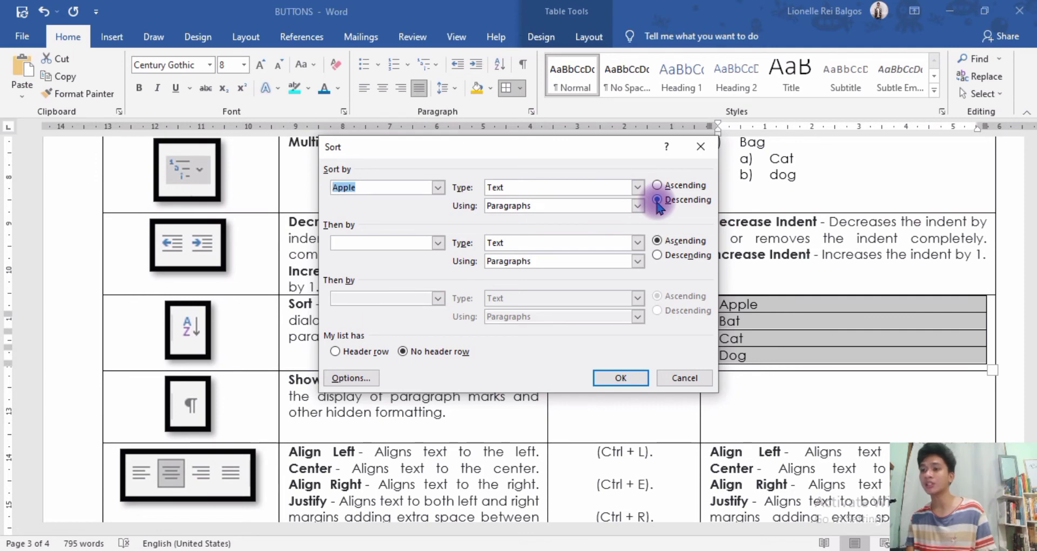
{"action": "left_click", "coordinate": [438, 187]}
{"action": "left_click", "coordinate": [412, 204]}
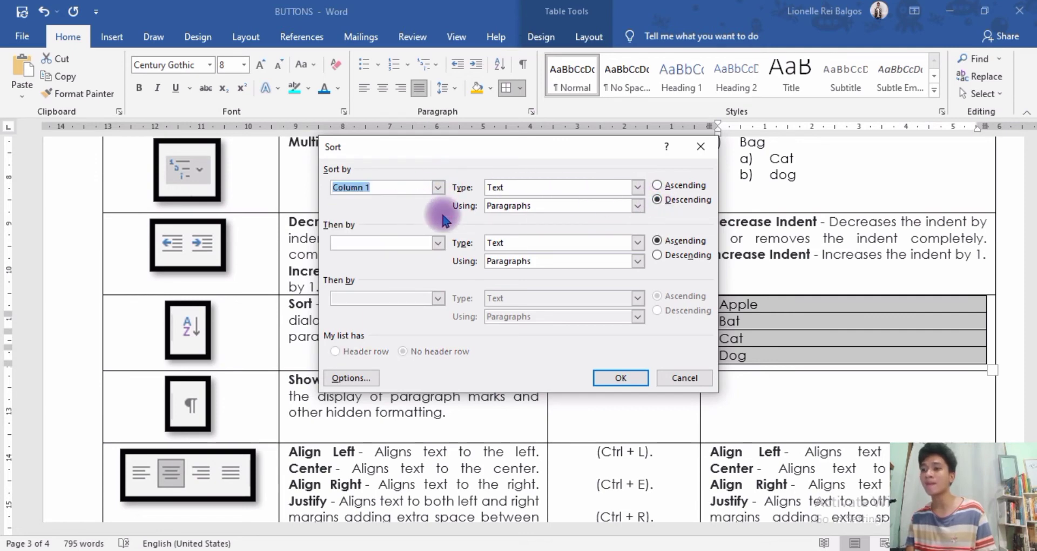
{"action": "left_click_drag", "start_coordinate": [586, 152], "coordinate": [554, 160]}
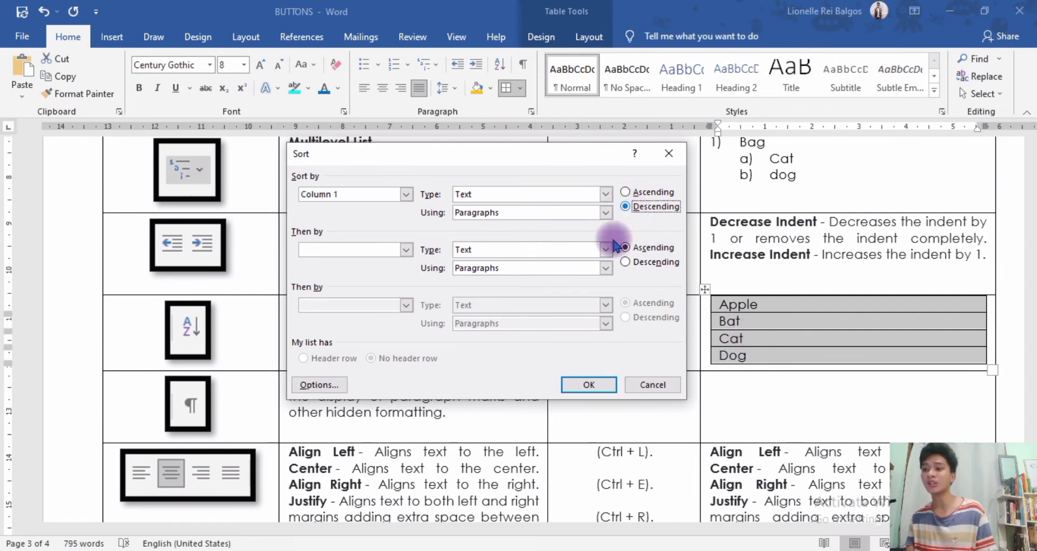
{"action": "left_click", "coordinate": [585, 385]}
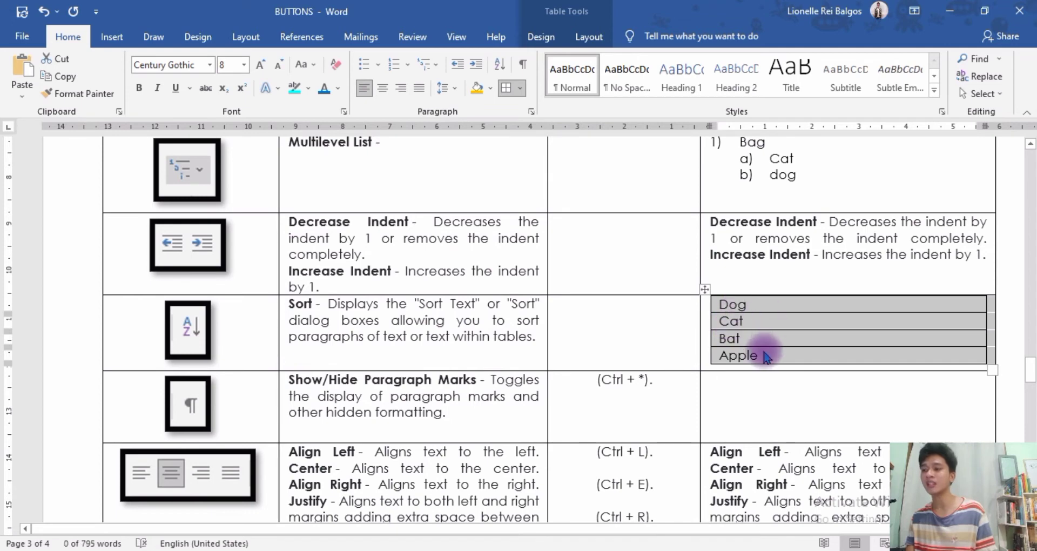
{"action": "left_click", "coordinate": [768, 357]}
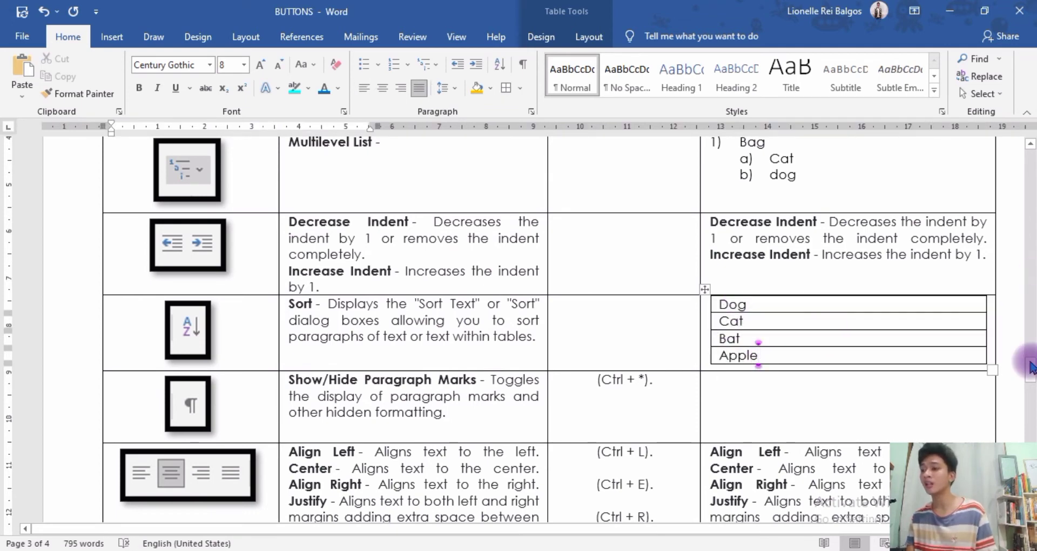
Step: Show the document's paragraph marks and other hidden formatting symbols, and hide them again
{"action": "scroll", "coordinate": [1027, 368], "scroll_direction": "down", "scroll_amount": 4}
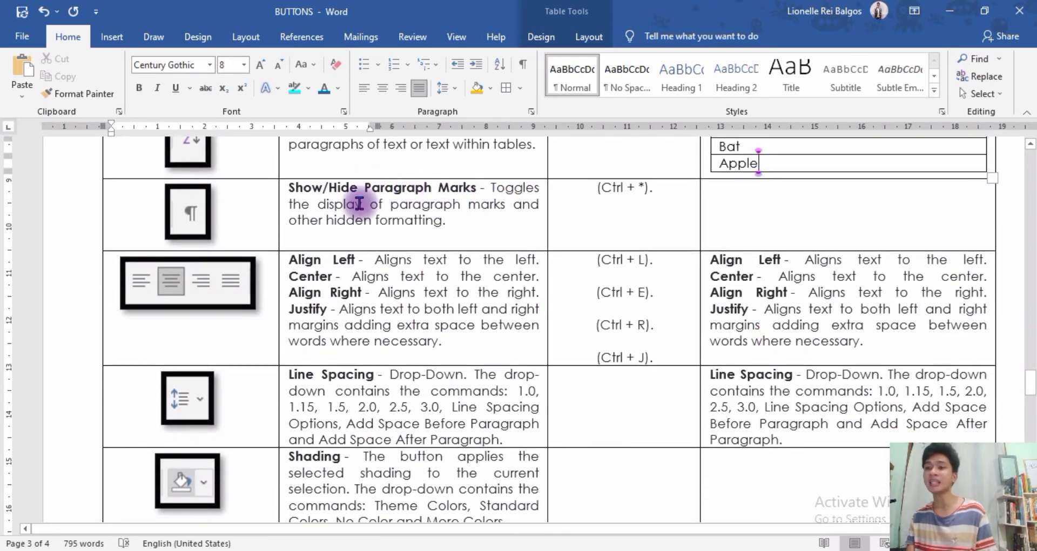
{"action": "left_click", "coordinate": [459, 224]}
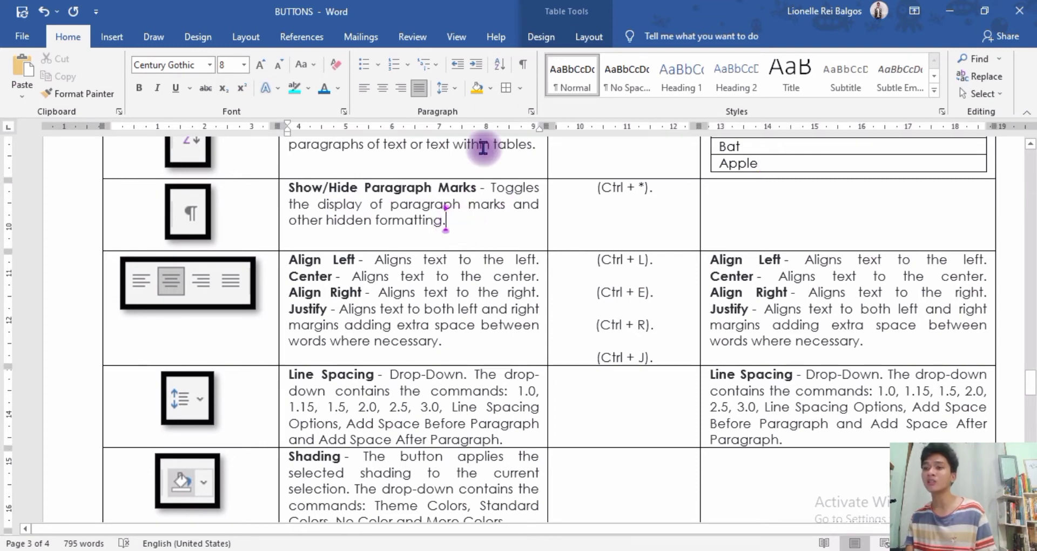
{"action": "left_click", "coordinate": [521, 64]}
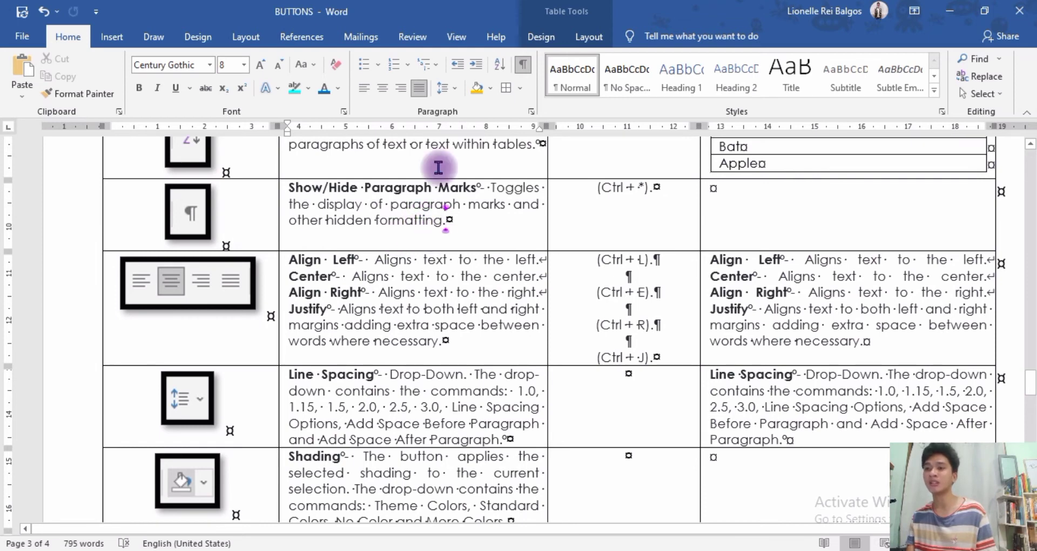
{"action": "left_click", "coordinate": [522, 66]}
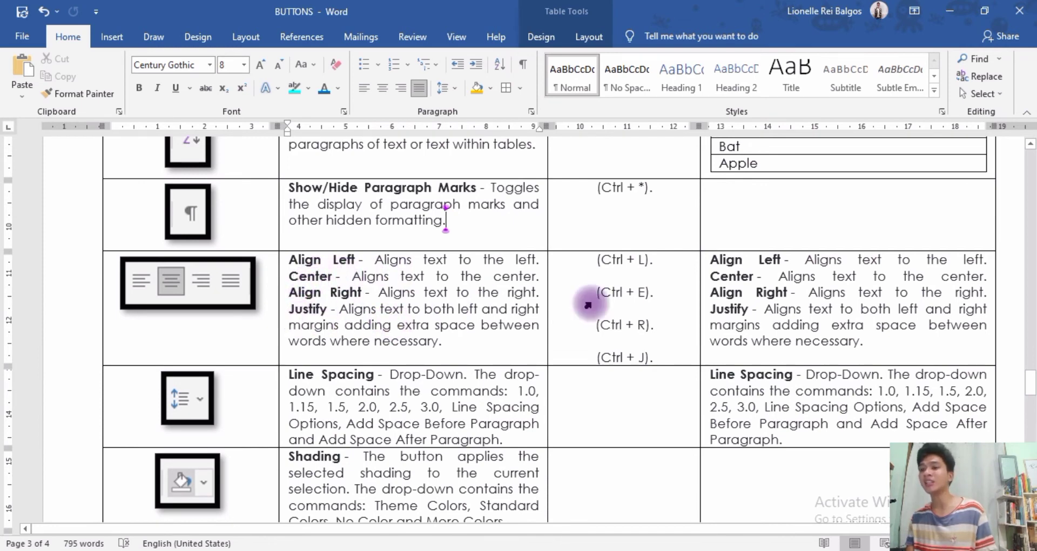
Step: Align the alignment row's demonstration text left, center and right in turn, and return it to justified
{"action": "left_click_drag", "start_coordinate": [887, 345], "coordinate": [723, 269]}
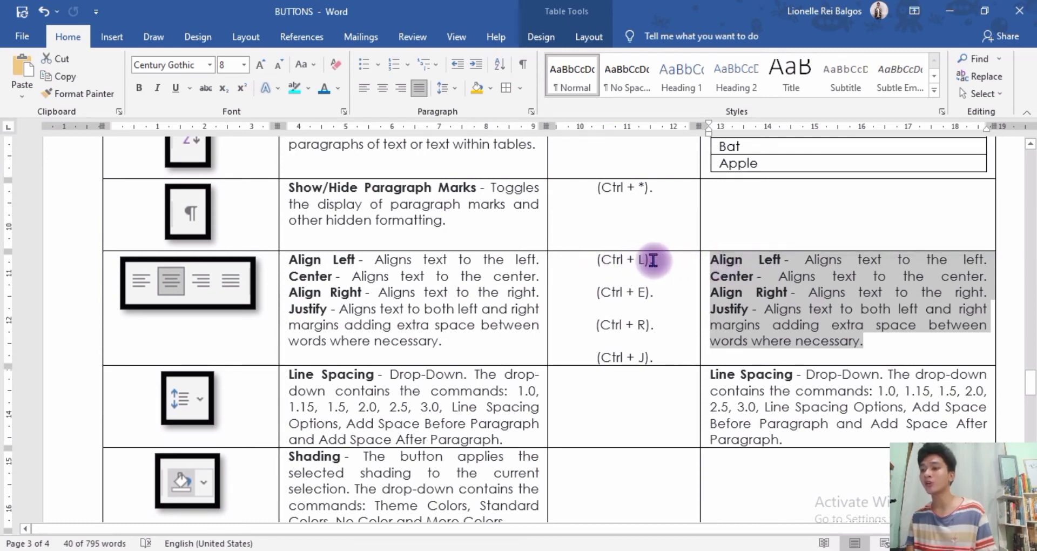
{"action": "key", "text": "ctrl+l"}
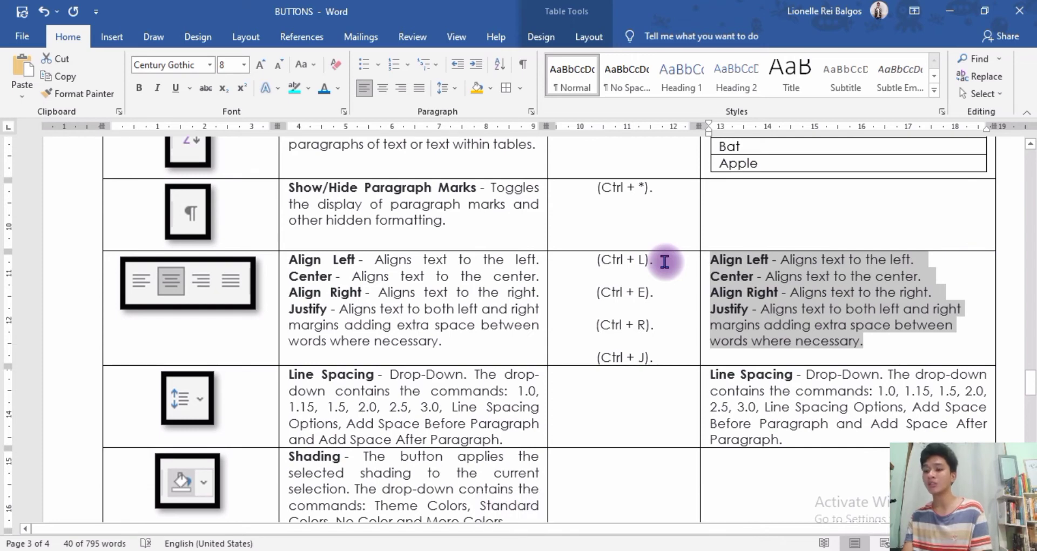
{"action": "key", "text": "ctrl+e"}
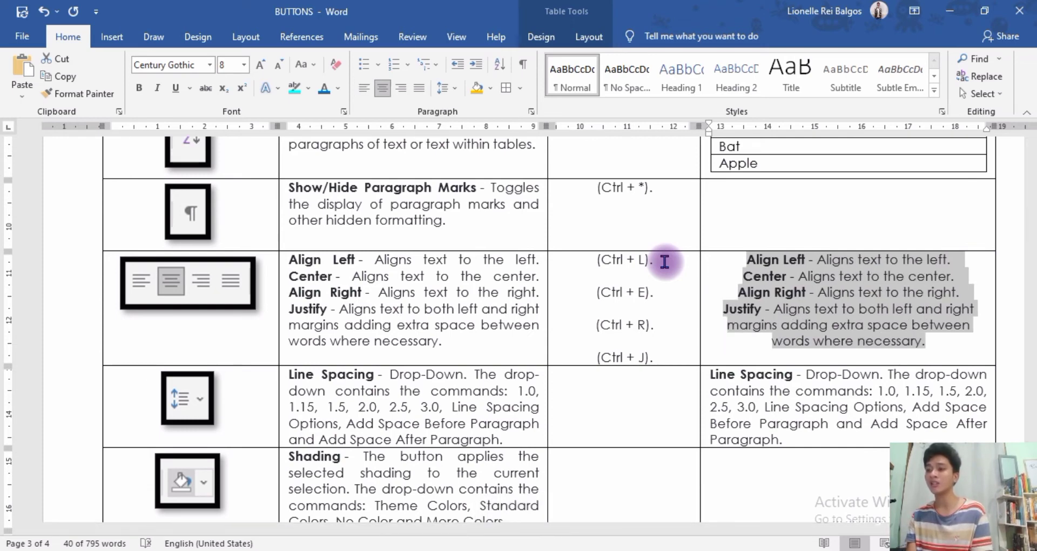
{"action": "key", "text": "ctrl+r"}
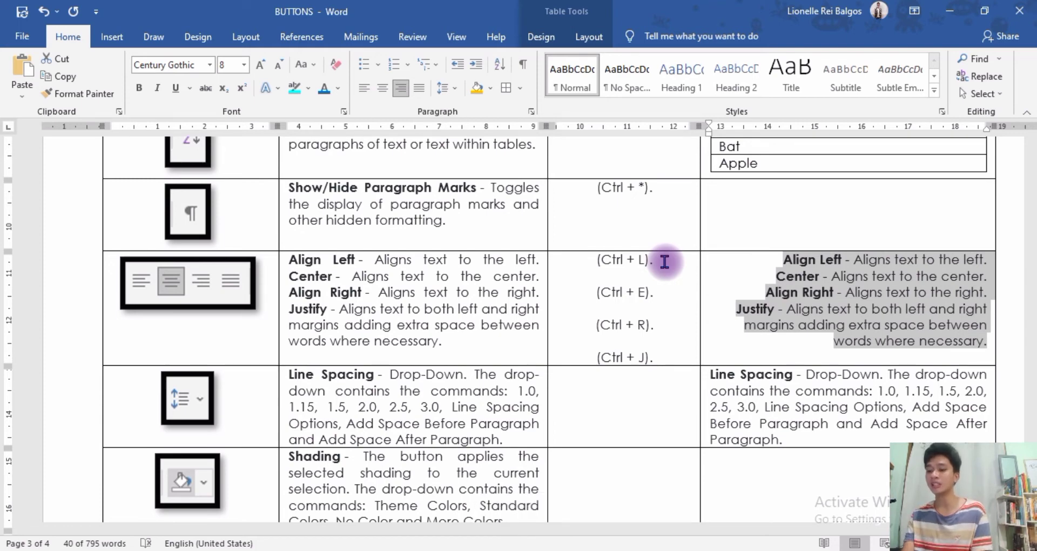
{"action": "key", "text": "ctrl+j"}
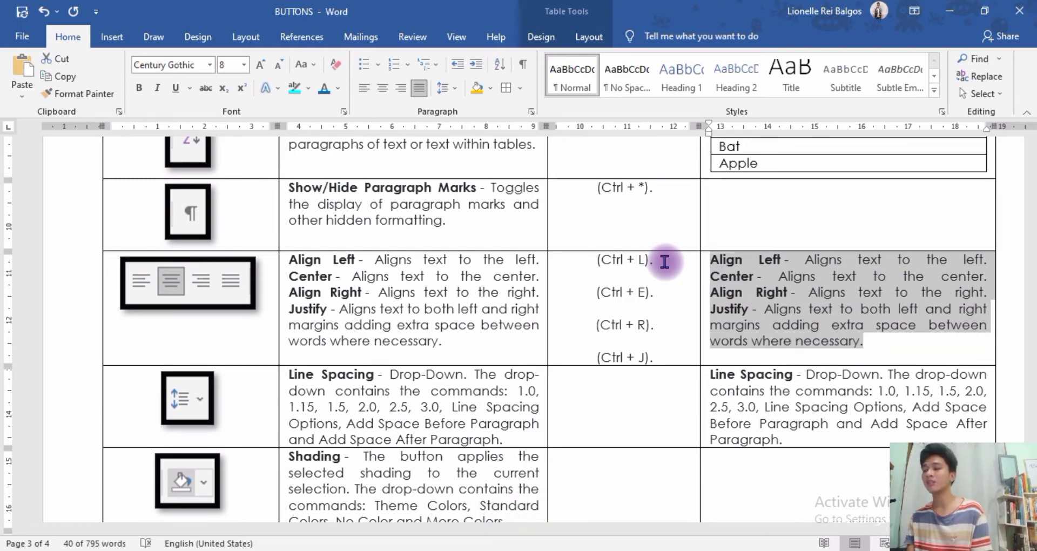
Step: Try line spacings of 1.15, 1.5 and 2.0 on the Line Spacing row's demonstration text and return it to 1.0
{"action": "left_click_drag", "start_coordinate": [1031, 381], "coordinate": [1031, 397]}
{"action": "left_click_drag", "start_coordinate": [797, 330], "coordinate": [711, 264]}
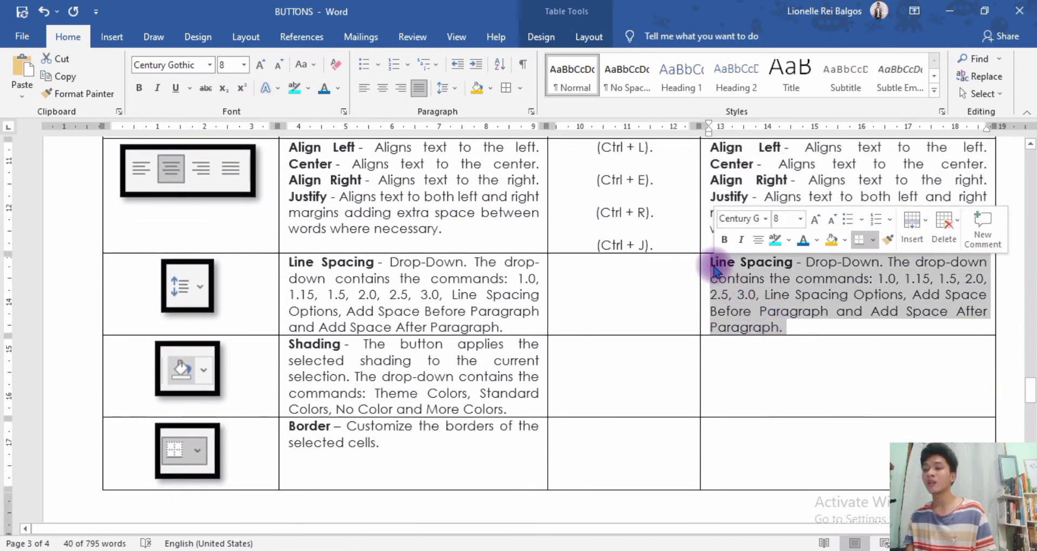
{"action": "left_click", "coordinate": [455, 90]}
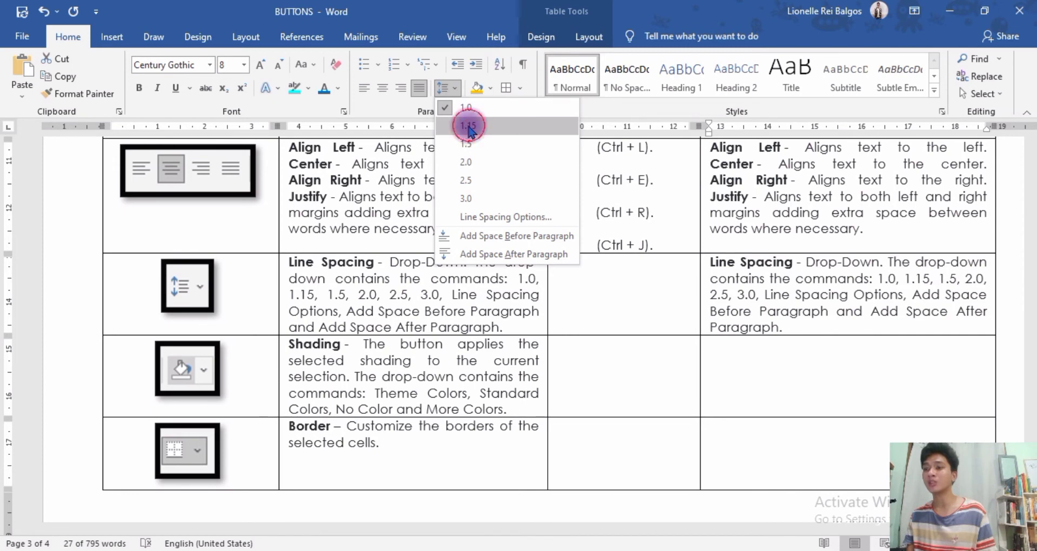
{"action": "left_click", "coordinate": [468, 125]}
{"action": "left_click", "coordinate": [456, 88]}
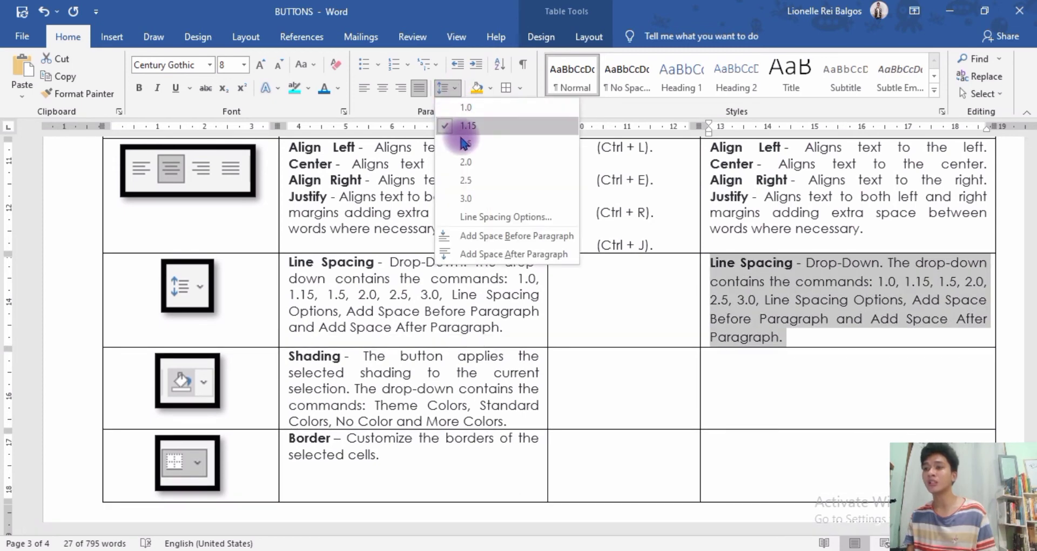
{"action": "left_click", "coordinate": [465, 143]}
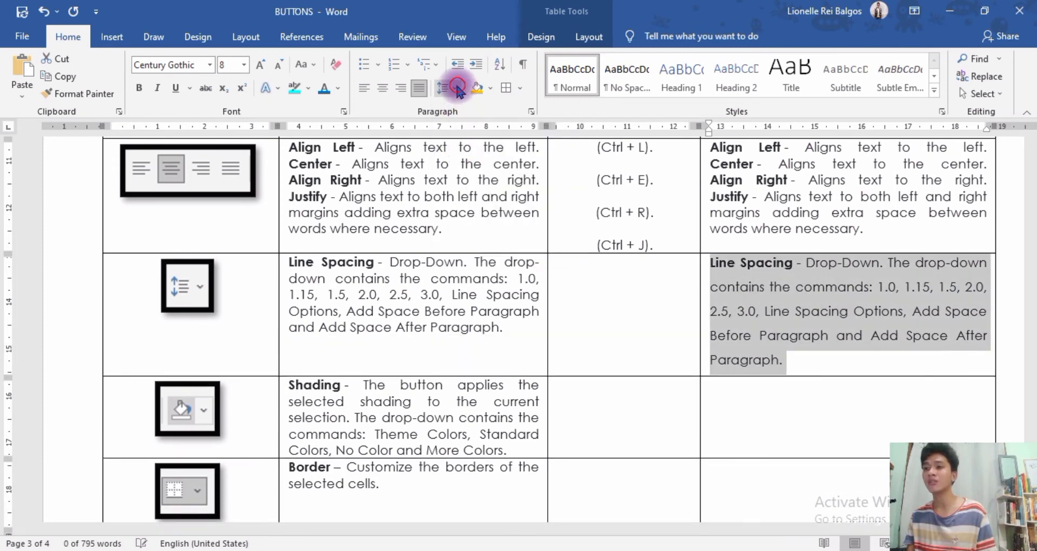
{"action": "left_click", "coordinate": [457, 88]}
{"action": "left_click", "coordinate": [470, 166]}
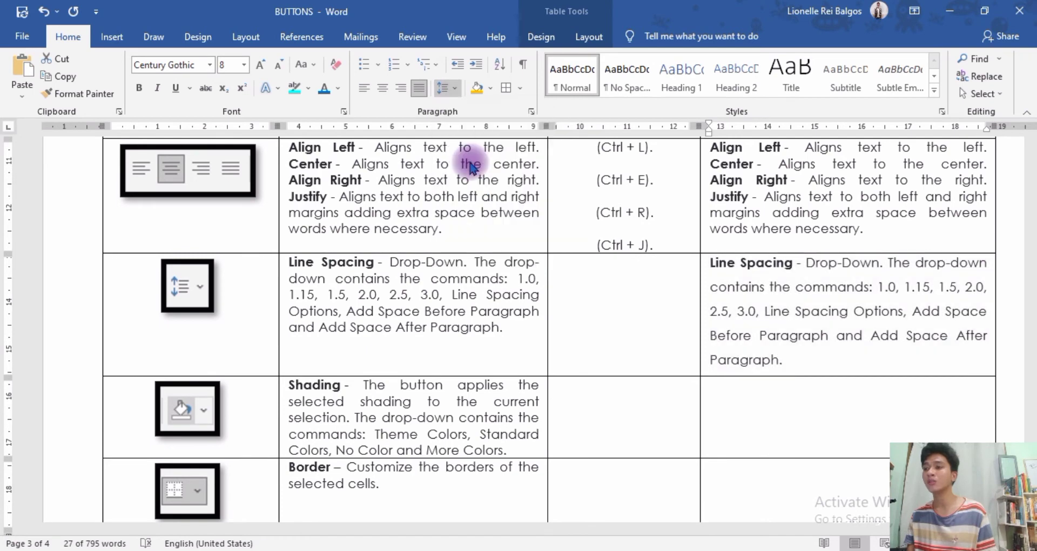
{"action": "left_click", "coordinate": [447, 88]}
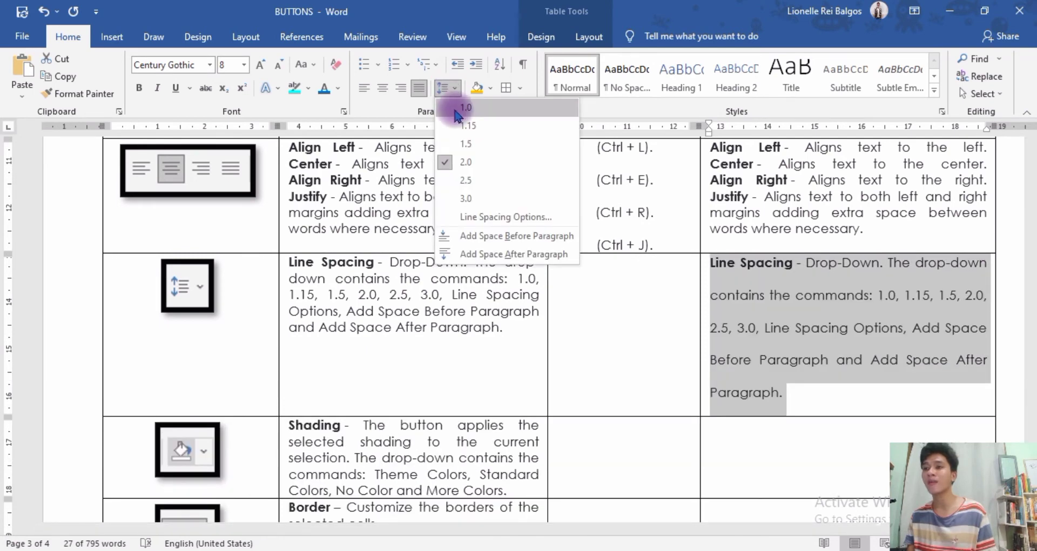
{"action": "left_click", "coordinate": [457, 111]}
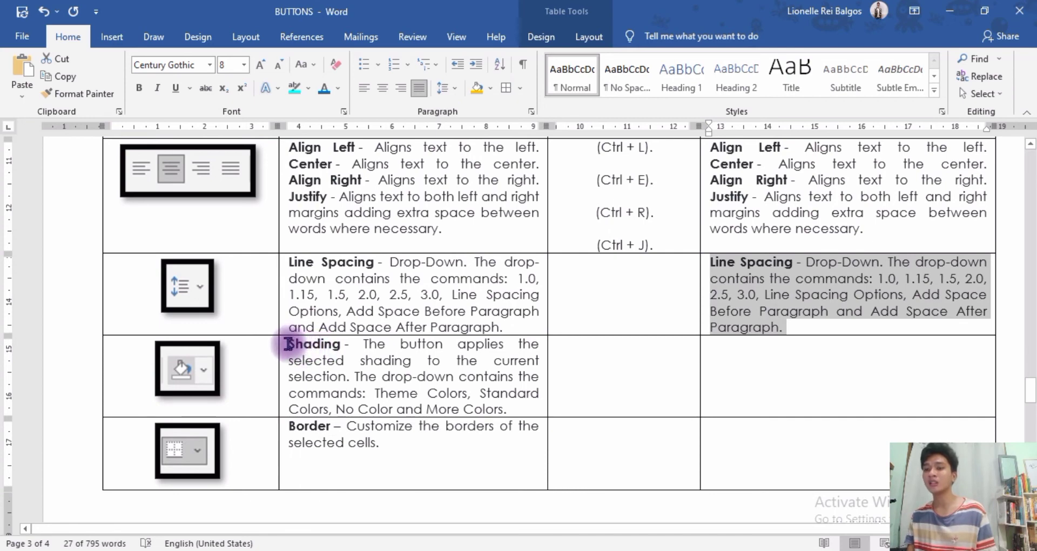
{"action": "left_click", "coordinate": [733, 398]}
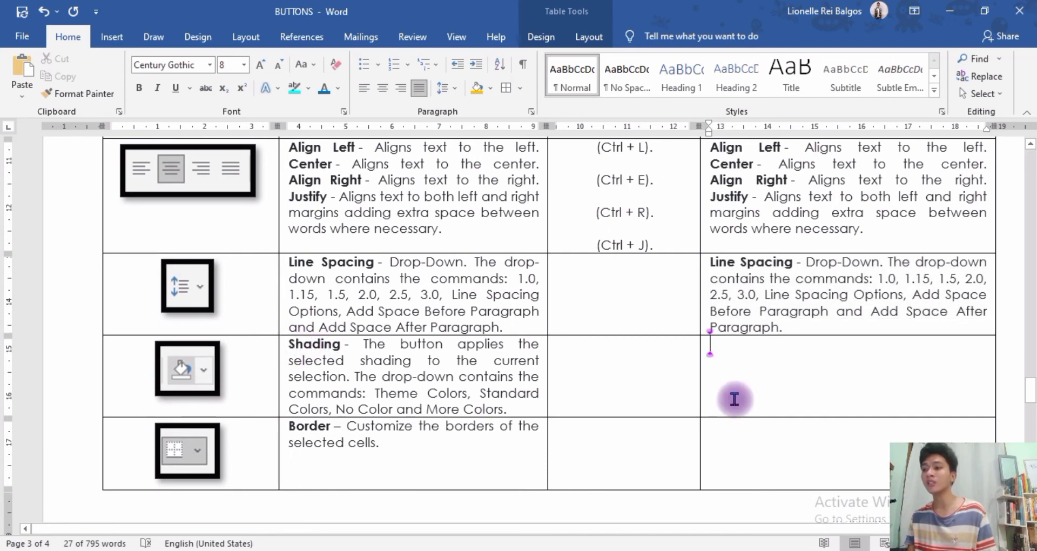
Step: Shade the Shading row's Demonstration cell light blue, and change its shading to green
{"action": "left_click", "coordinate": [492, 89]}
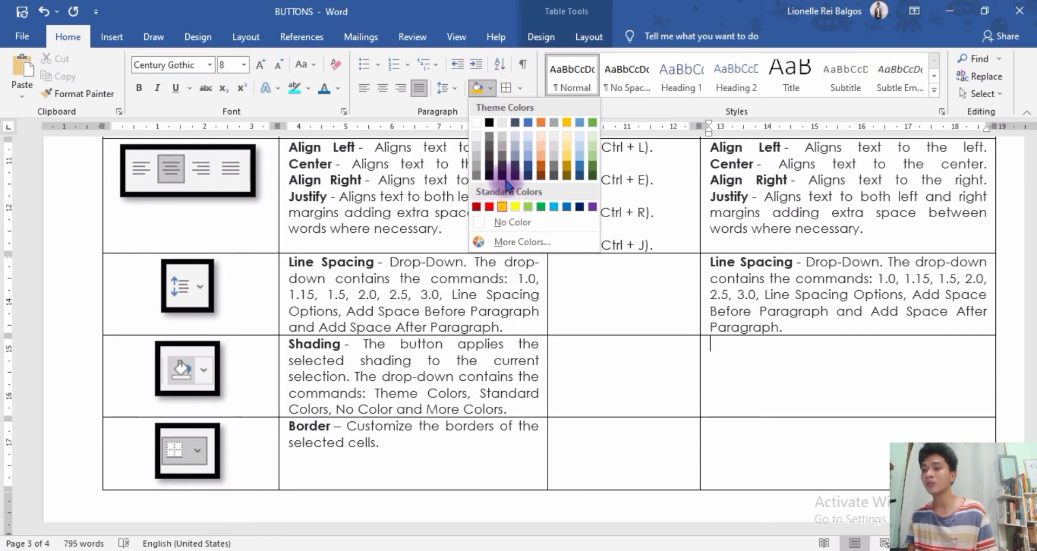
{"action": "left_click", "coordinate": [554, 207]}
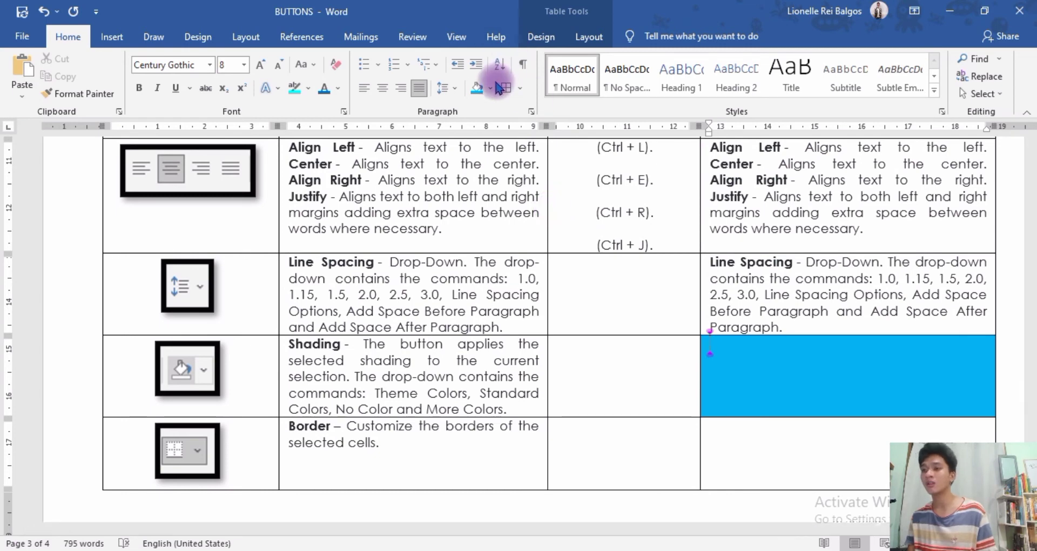
{"action": "left_click", "coordinate": [492, 89]}
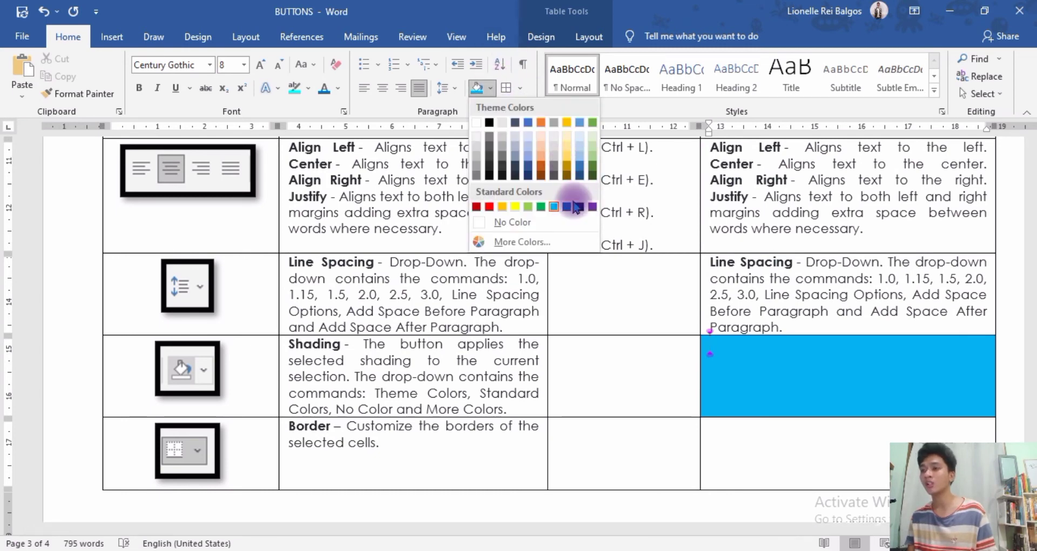
{"action": "left_click", "coordinate": [541, 207]}
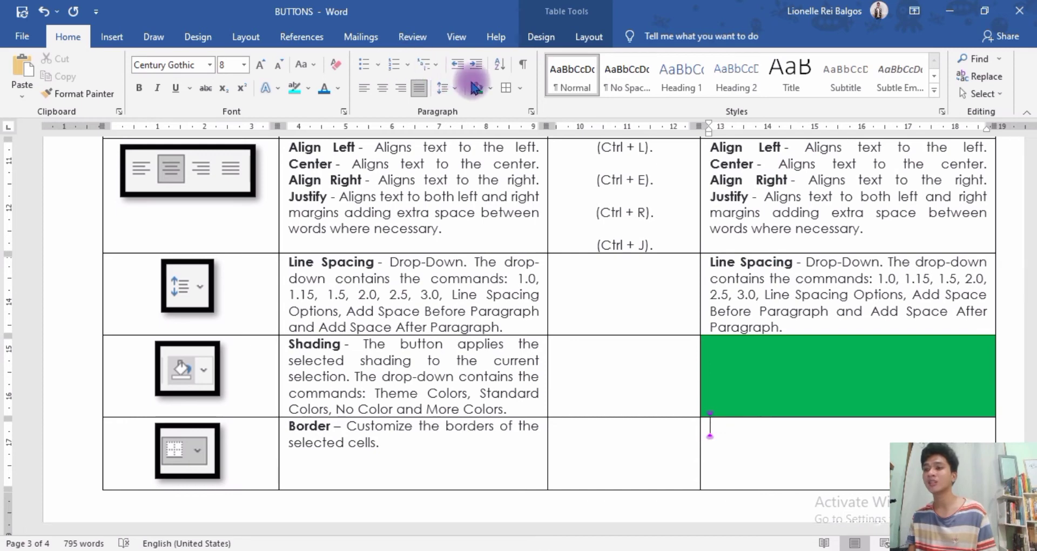
Step: Remove the left border and then all borders from the Border row's Demonstration cell, and undo both border changes
{"action": "left_click", "coordinate": [520, 88]}
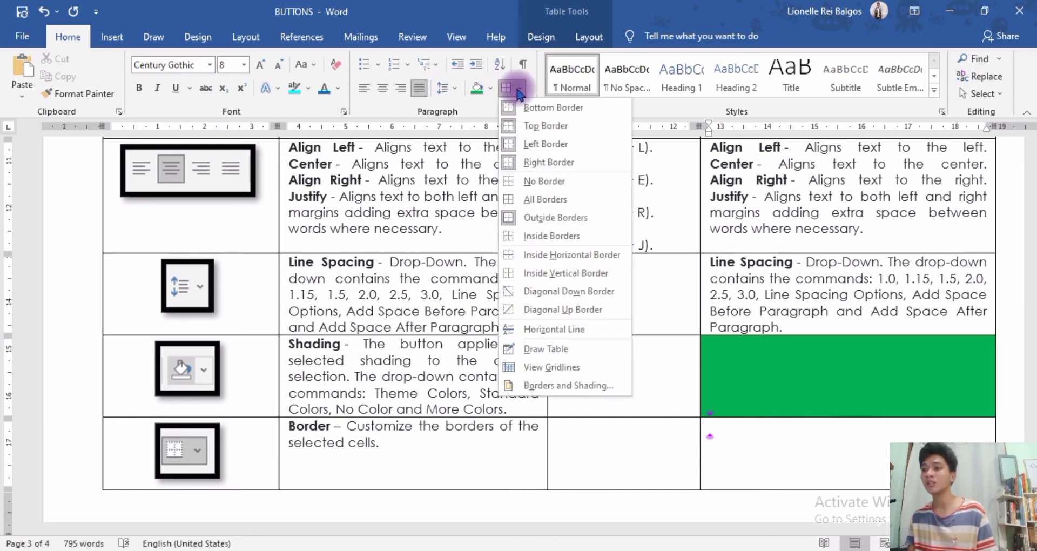
{"action": "left_click", "coordinate": [544, 145]}
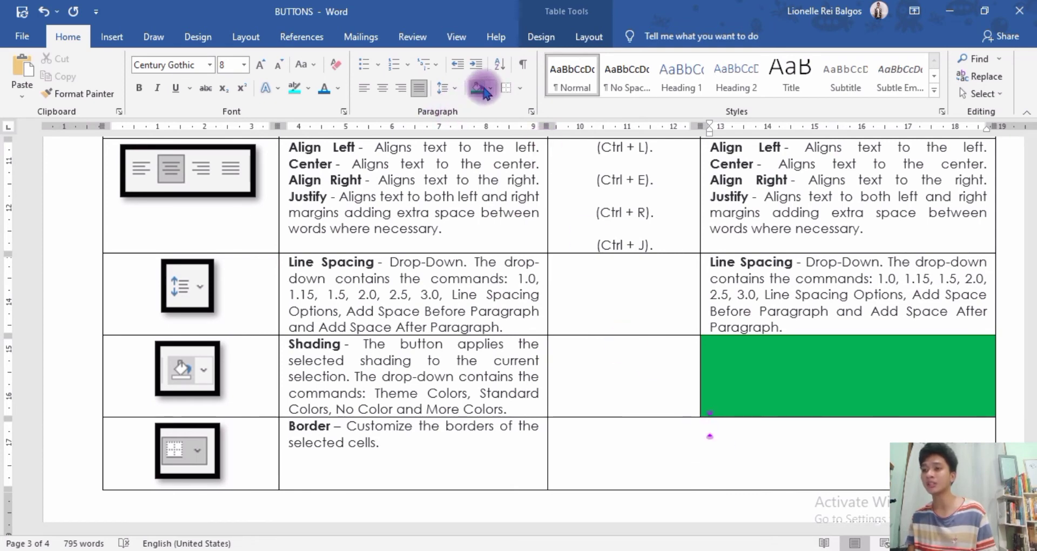
{"action": "left_click", "coordinate": [520, 91]}
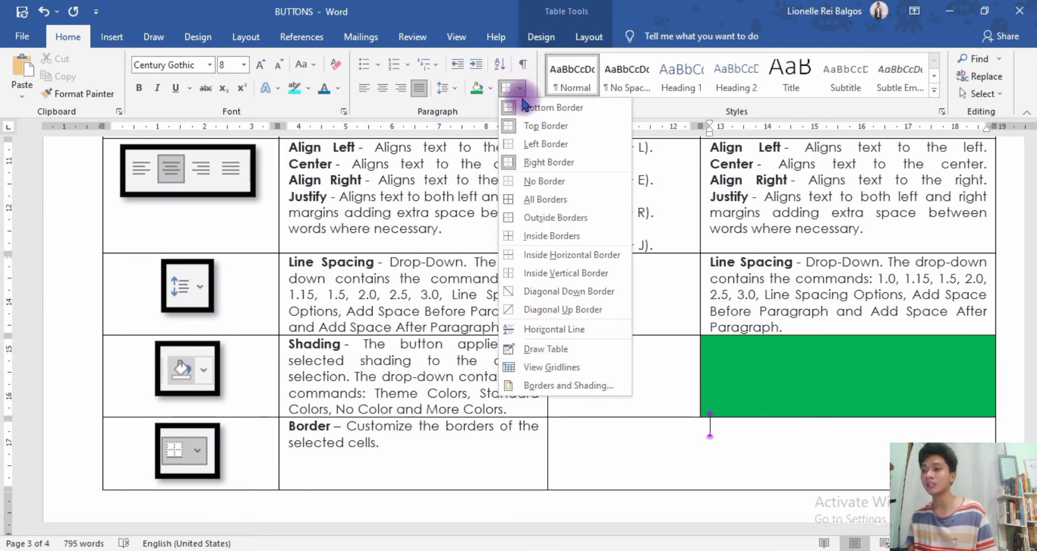
{"action": "left_click", "coordinate": [555, 186]}
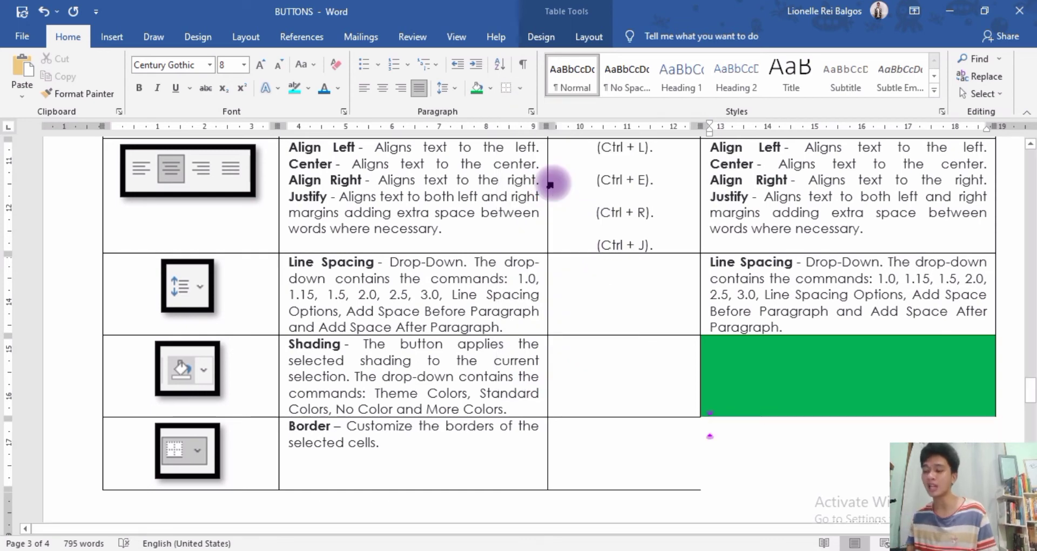
{"action": "key", "text": "ctrl+z"}
{"action": "key", "text": "ctrl+z"}
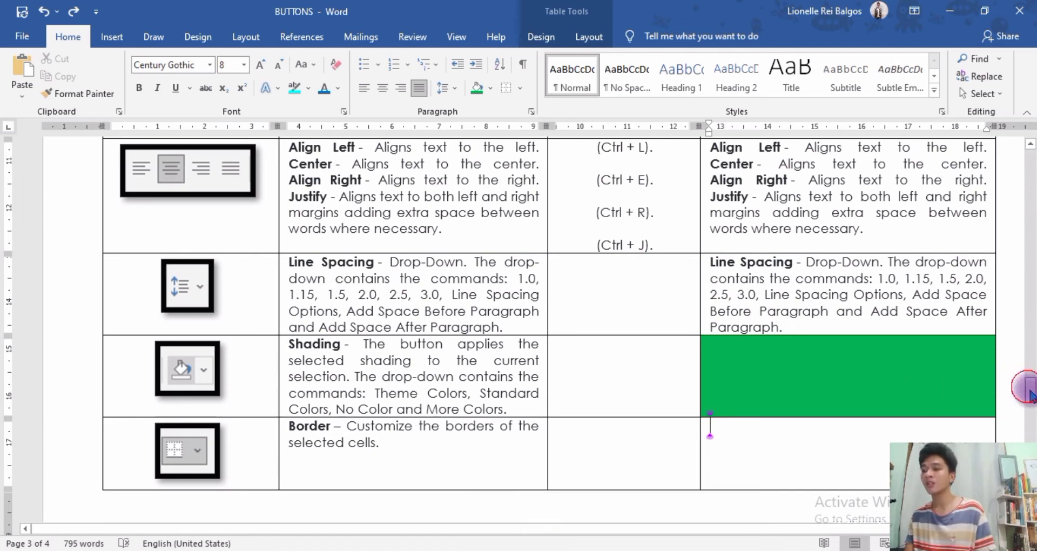
Step: Try the Normal, No Spacing, Heading 1, Heading 2 and Heading 3 styles on the two check-marked Styles Gallery lines and return them to Normal
{"action": "left_click_drag", "start_coordinate": [1031, 394], "coordinate": [1034, 434]}
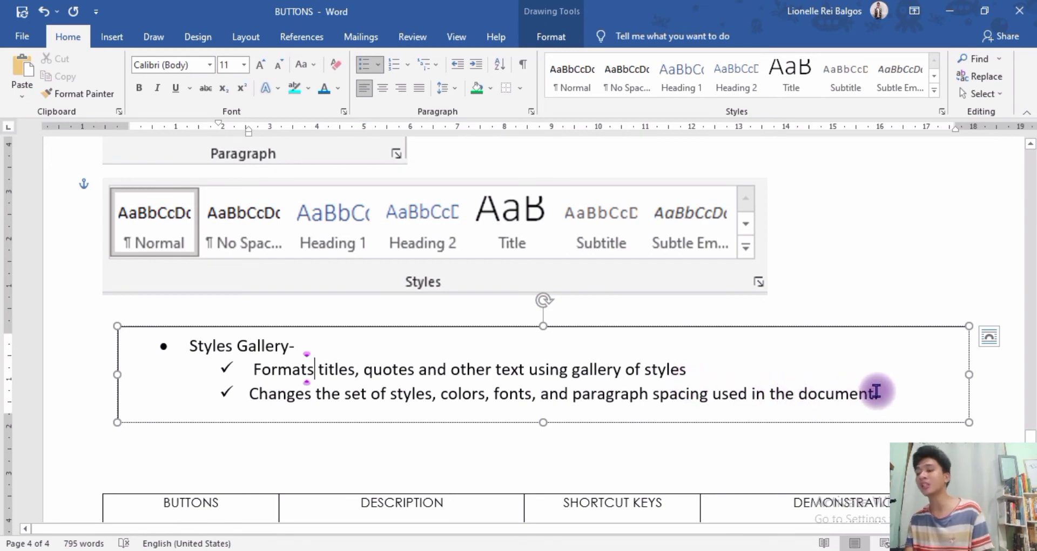
{"action": "left_click_drag", "start_coordinate": [885, 394], "coordinate": [275, 365]}
{"action": "left_click", "coordinate": [574, 86]}
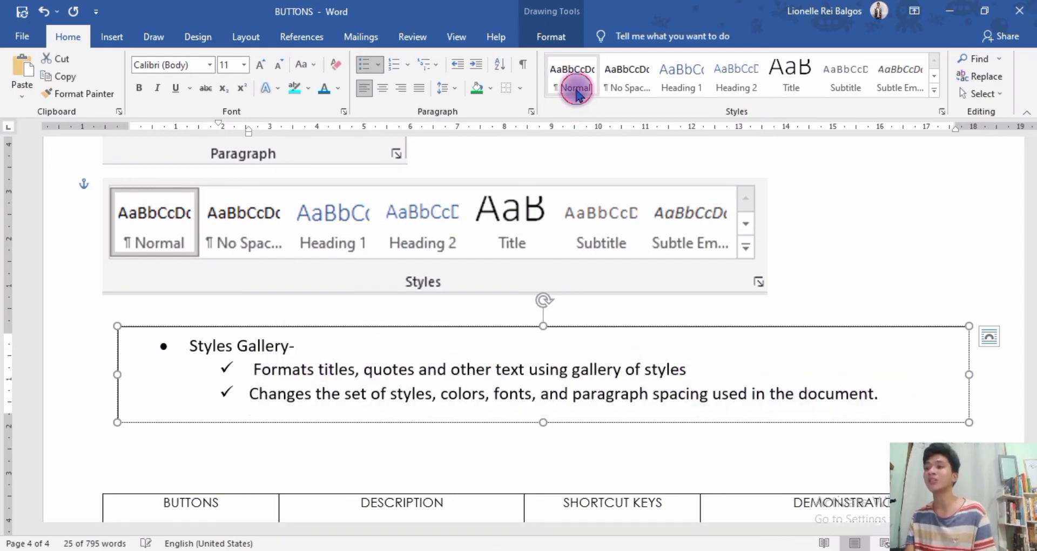
{"action": "left_click", "coordinate": [627, 89]}
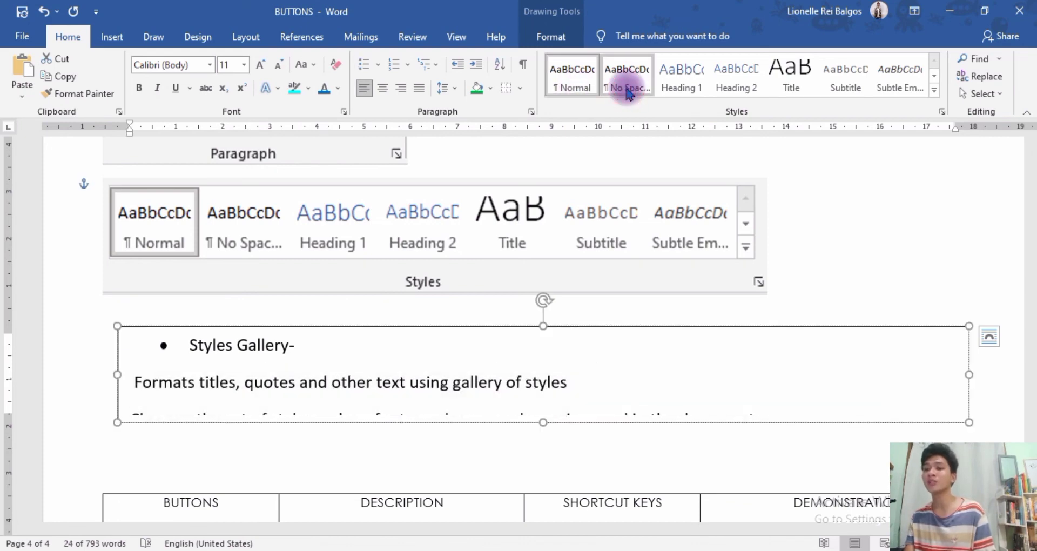
{"action": "left_click", "coordinate": [670, 87]}
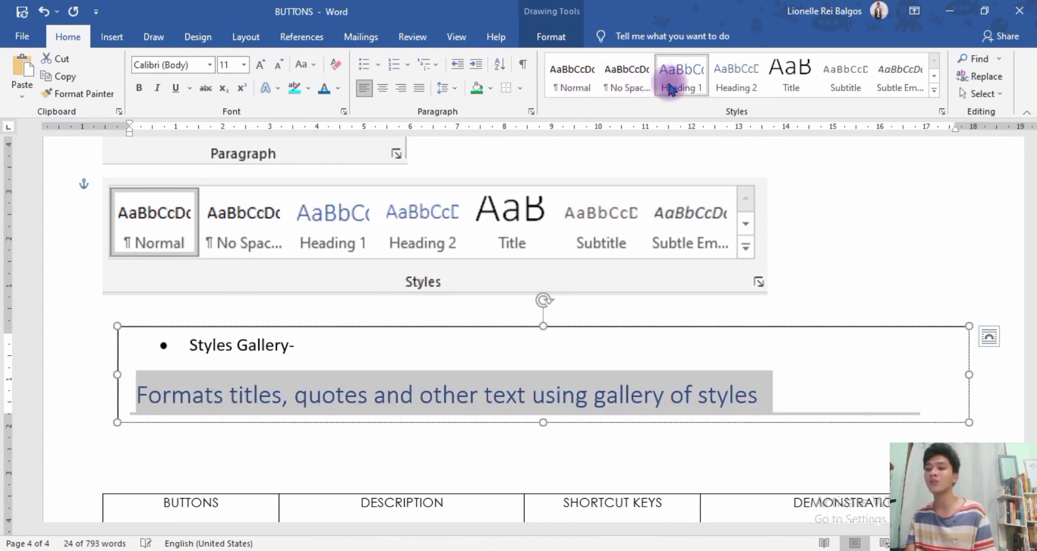
{"action": "left_click", "coordinate": [736, 86]}
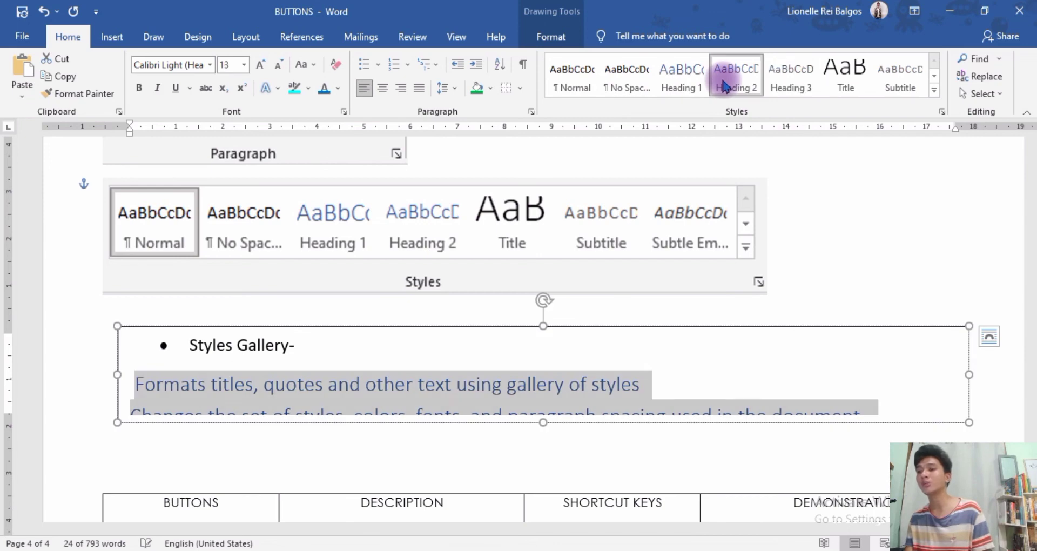
{"action": "left_click", "coordinate": [786, 93]}
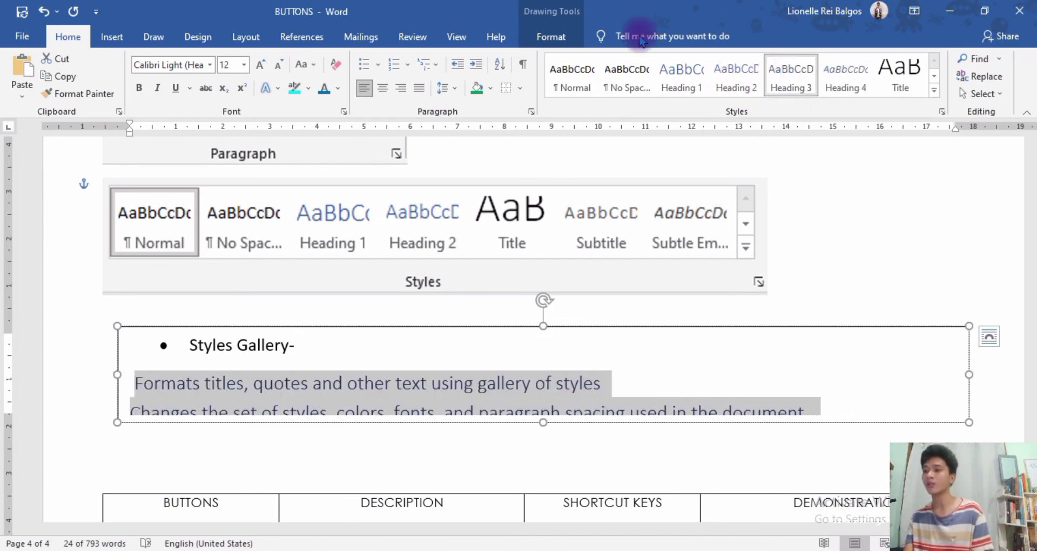
{"action": "left_click", "coordinate": [574, 81]}
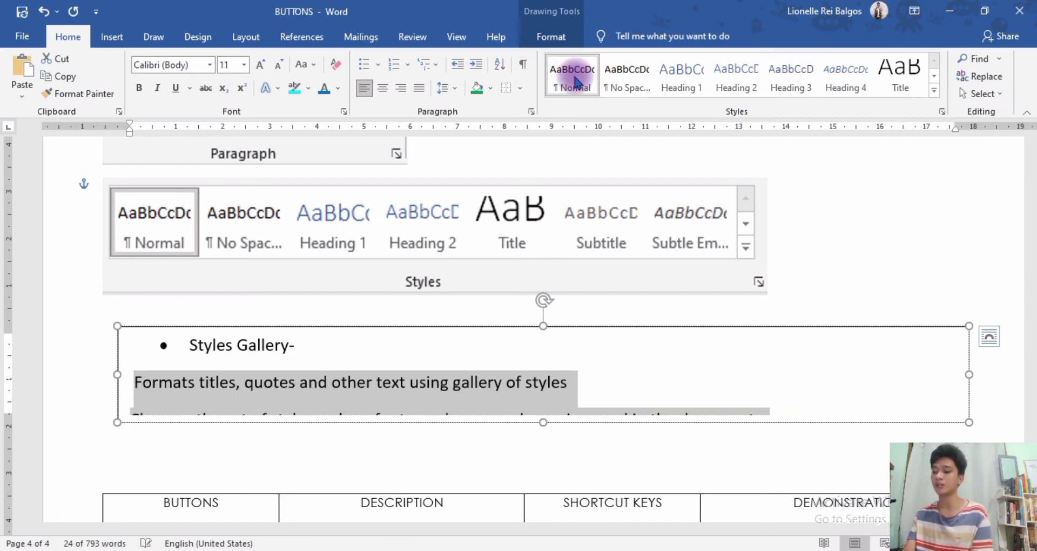
Step: Shrink the font of the two selected lines in the Styles Gallery text box to 6 points
{"action": "key", "text": "ctrl+bracketleft"}
{"action": "key", "text": "ctrl+bracketleft"}
{"action": "key", "text": "ctrl+bracketleft"}
{"action": "key", "text": "ctrl+bracketleft"}
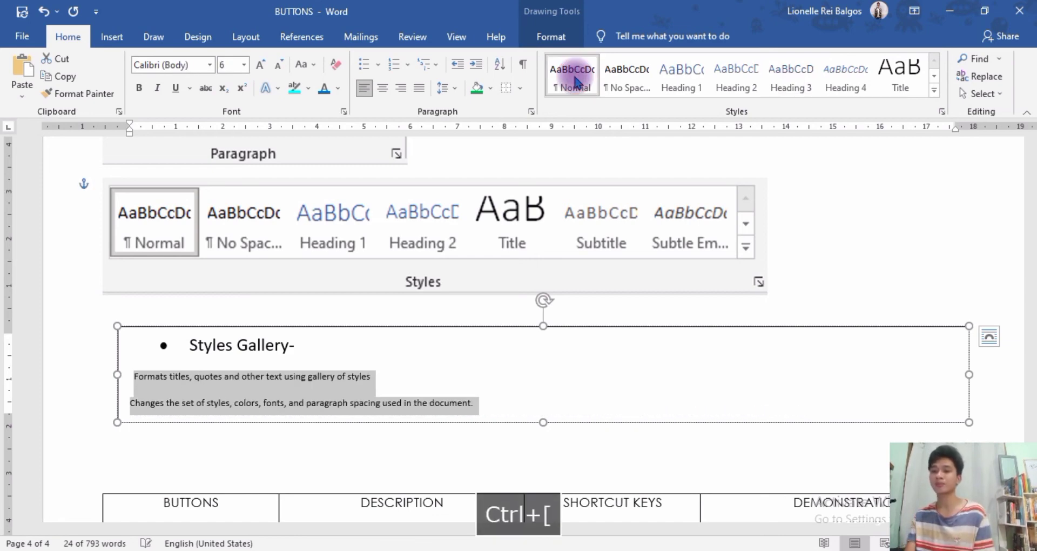
Step: Find "buttons" in the document, go through each match in turn, and close the search
{"action": "scroll", "coordinate": [1027, 435], "scroll_direction": "down", "scroll_amount": 5}
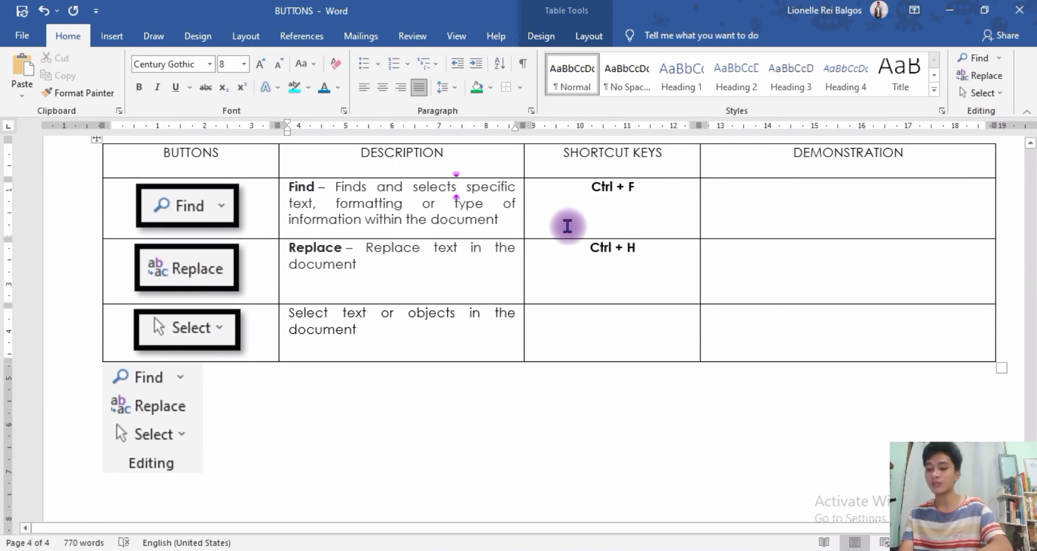
{"action": "key", "text": "ctrl+f"}
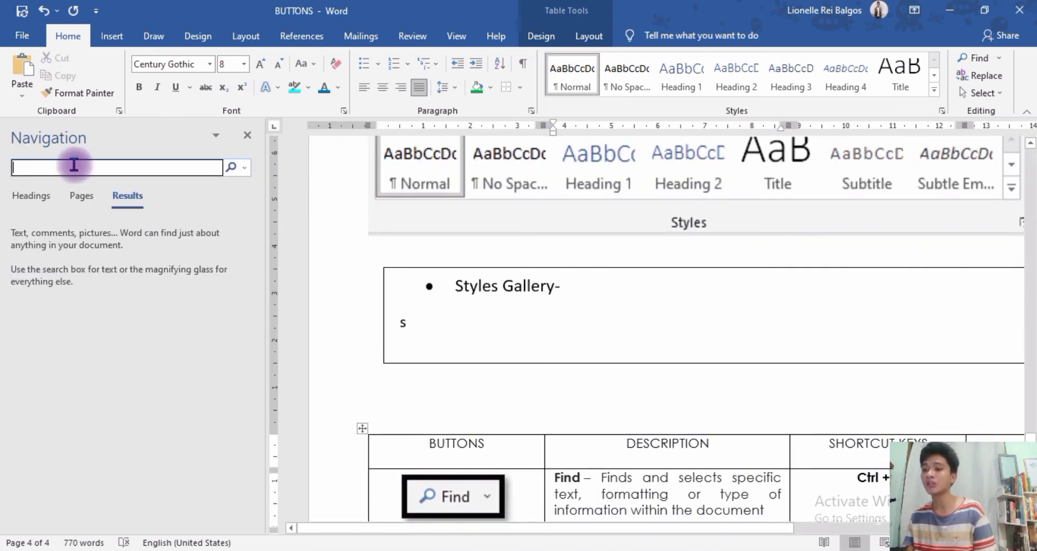
{"action": "type", "text": "buttons"}
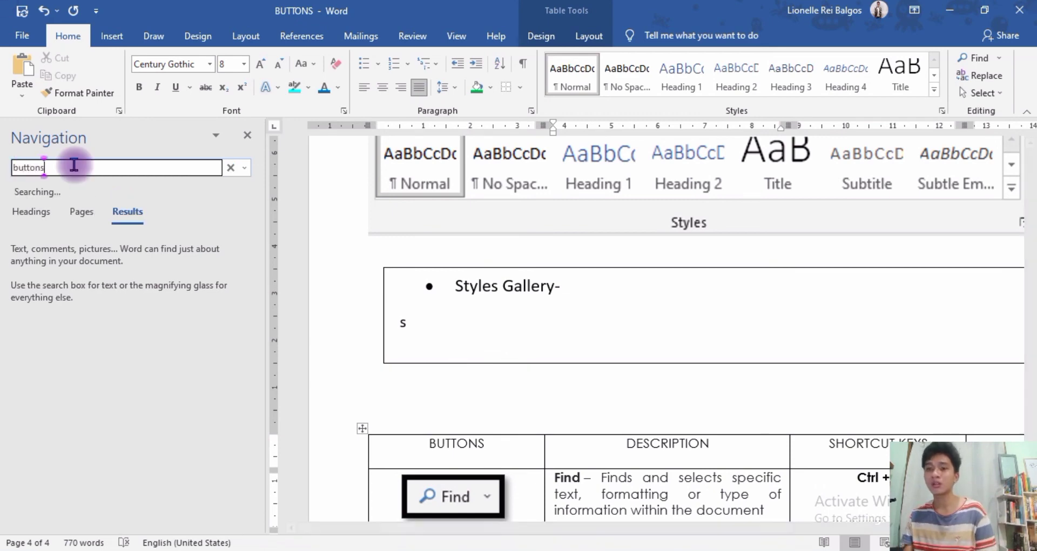
{"action": "key", "text": "Return"}
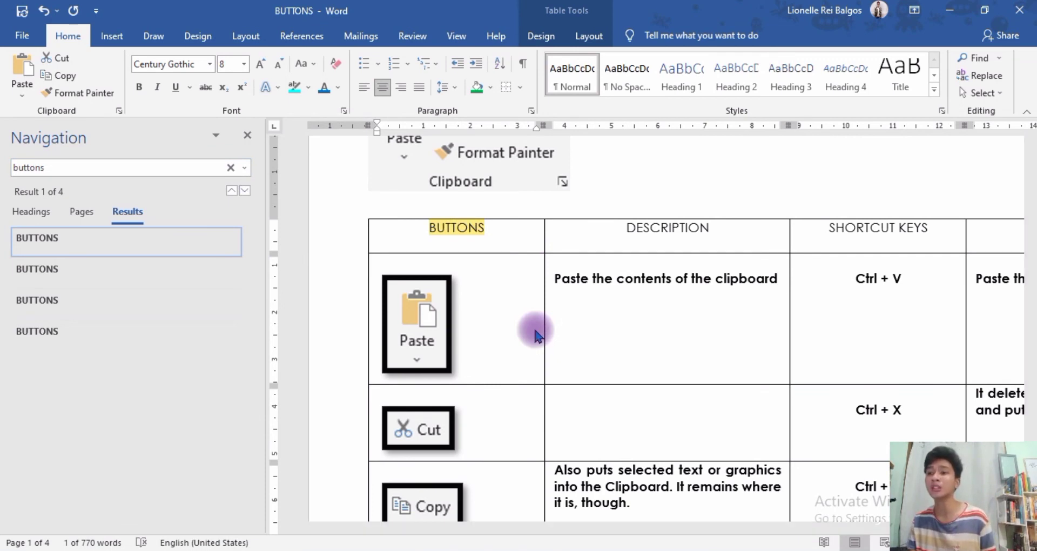
{"action": "left_click", "coordinate": [41, 270]}
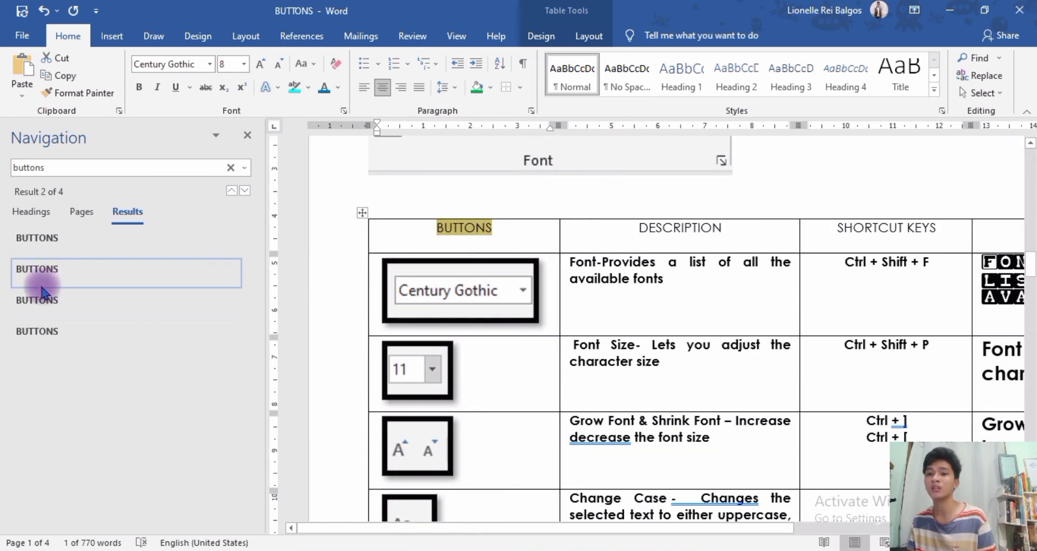
{"action": "left_click", "coordinate": [35, 306]}
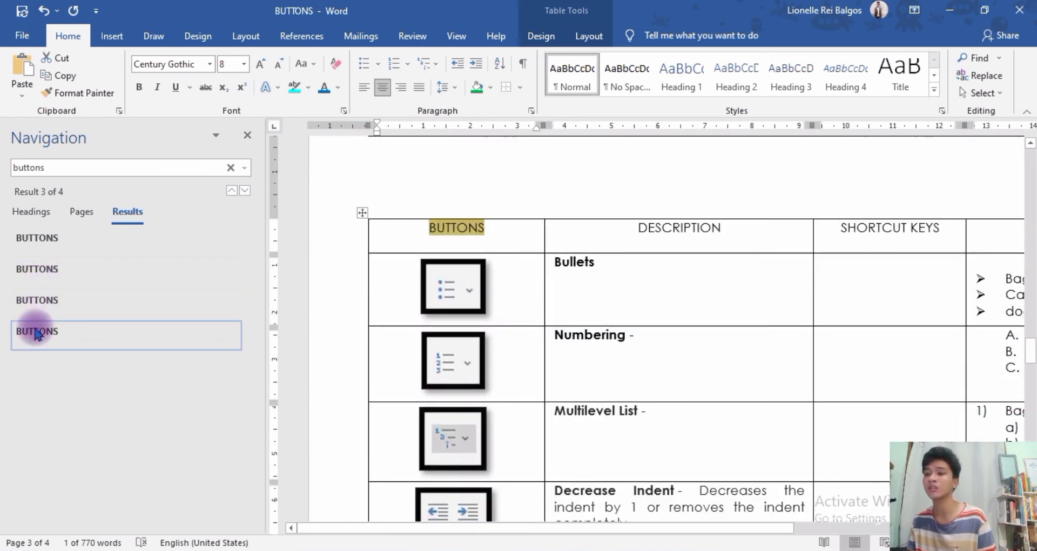
{"action": "left_click", "coordinate": [35, 332]}
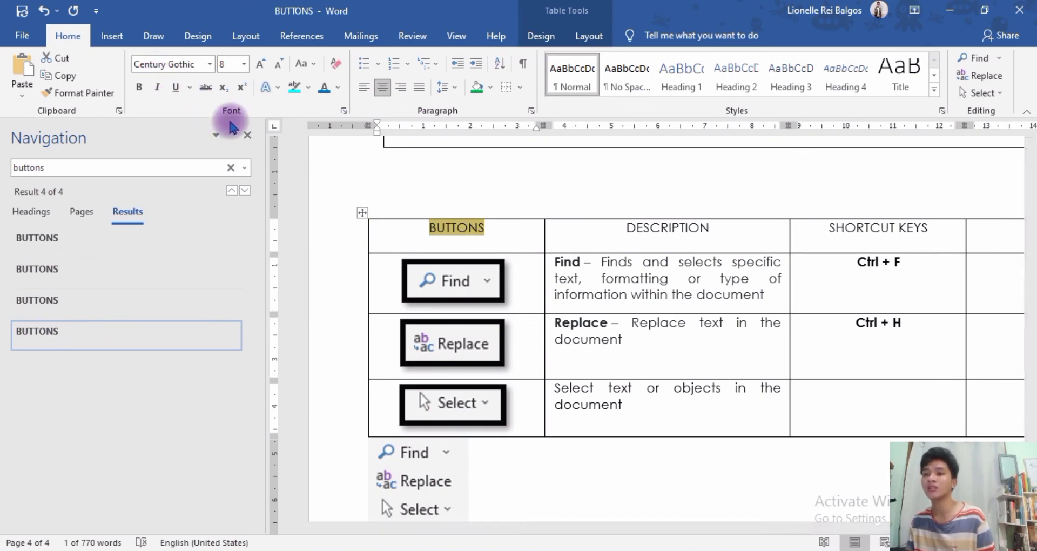
{"action": "left_click", "coordinate": [247, 138]}
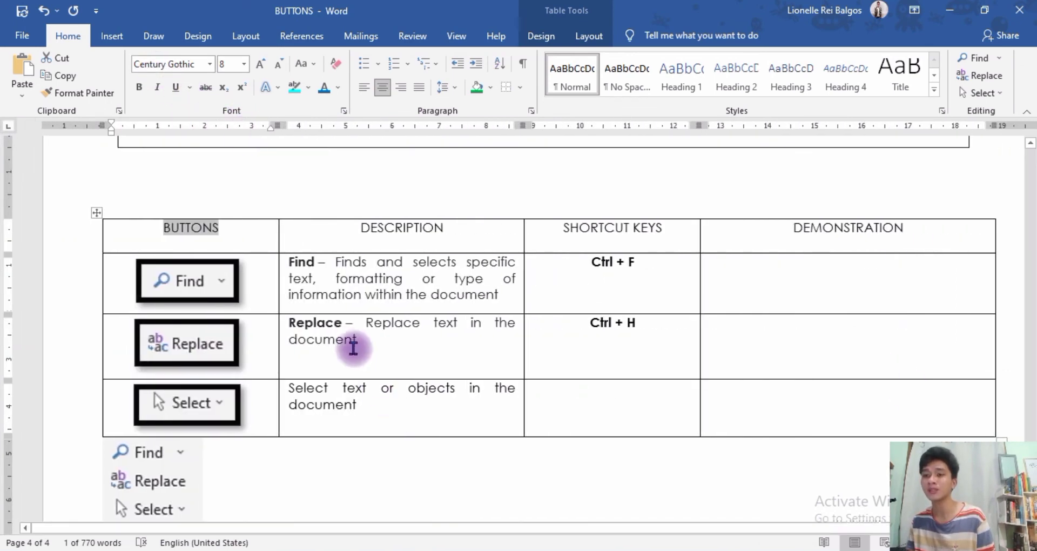
Step: Correct the verb "Replace" to "Replaces" in the description text of the Replace row
{"action": "left_click", "coordinate": [351, 343]}
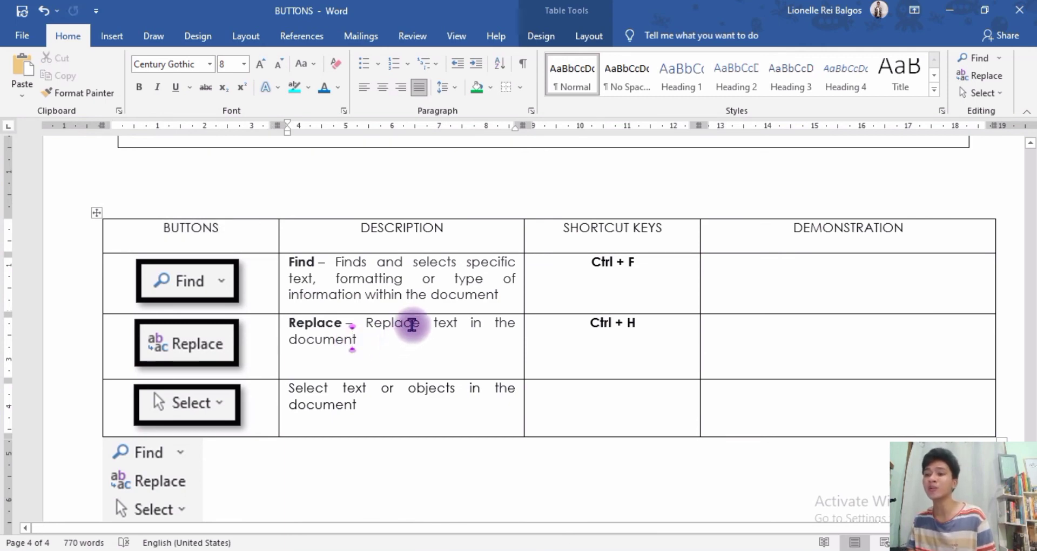
{"action": "type", "text": "s"}
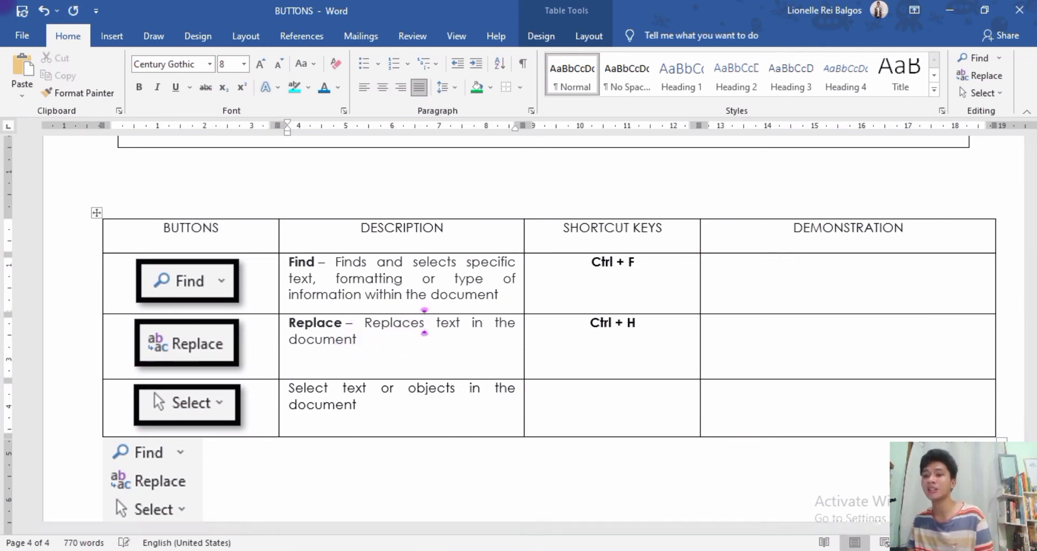
Step: Replace every occurrence of "buttons" in the document with "Commands"
{"action": "left_click", "coordinate": [595, 347]}
{"action": "key", "text": "ctrl+h"}
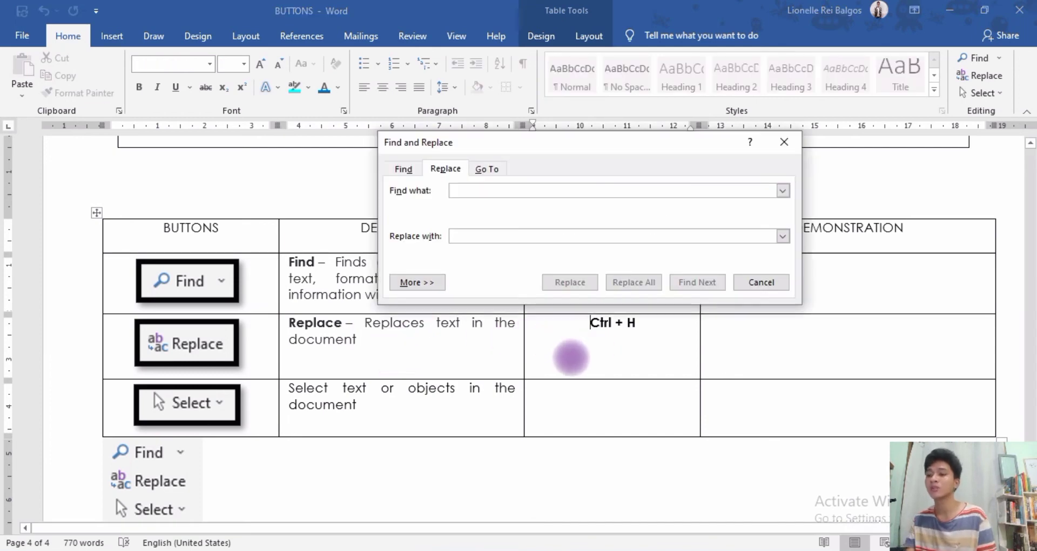
{"action": "key", "text": "Tab"}
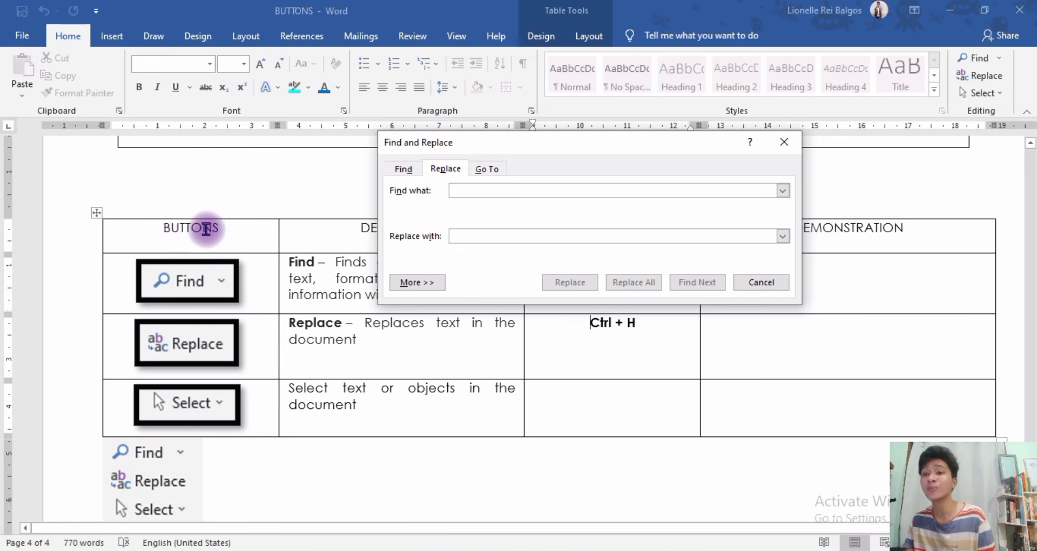
{"action": "left_click", "coordinate": [460, 192]}
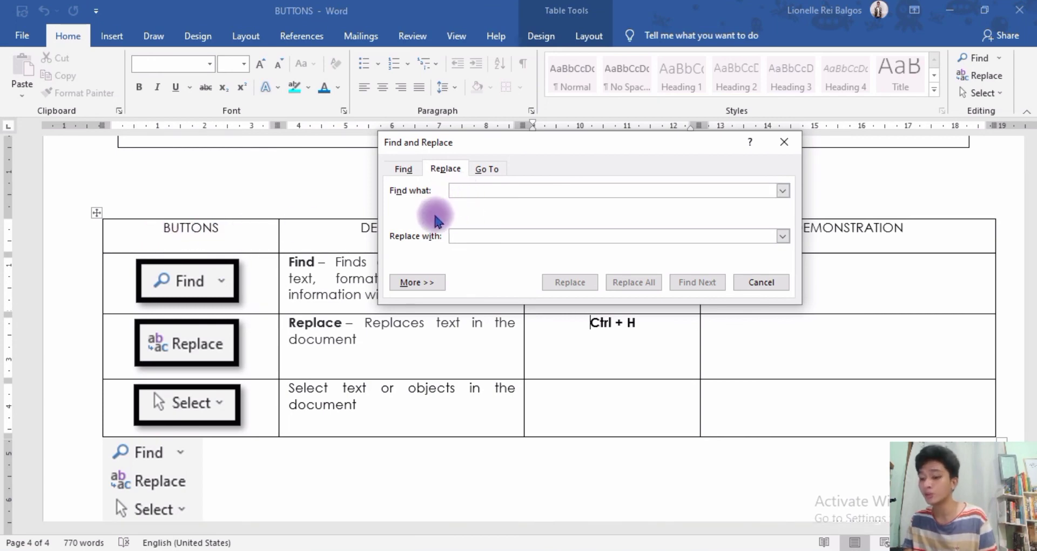
{"action": "type", "text": "button"}
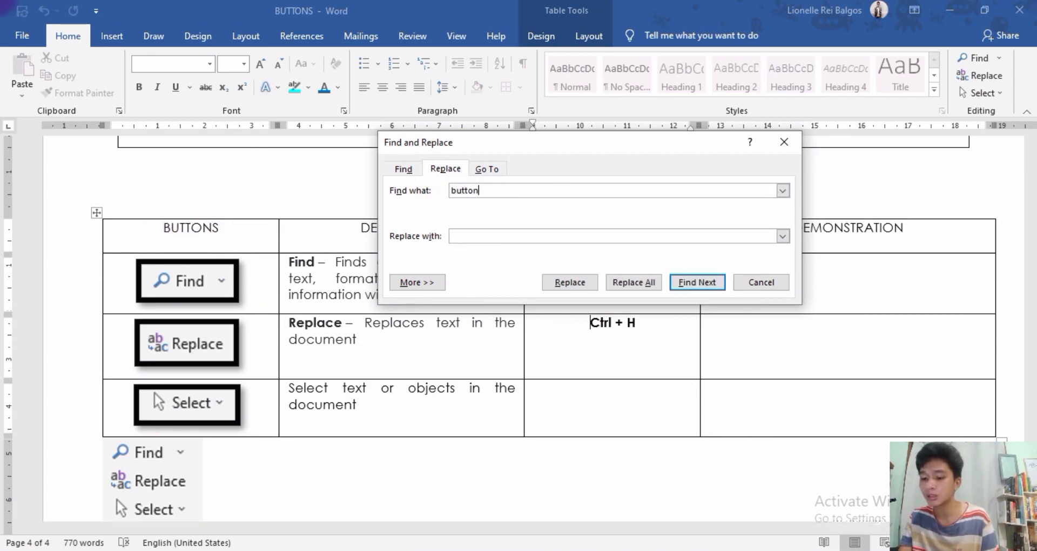
{"action": "type", "text": "s"}
{"action": "left_click", "coordinate": [462, 236]}
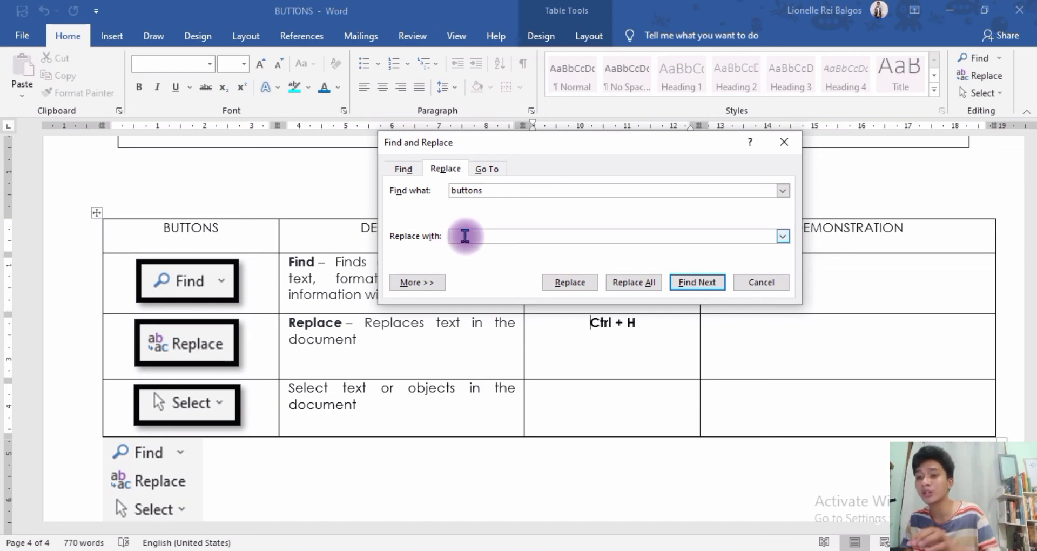
{"action": "type", "text": "Commands"}
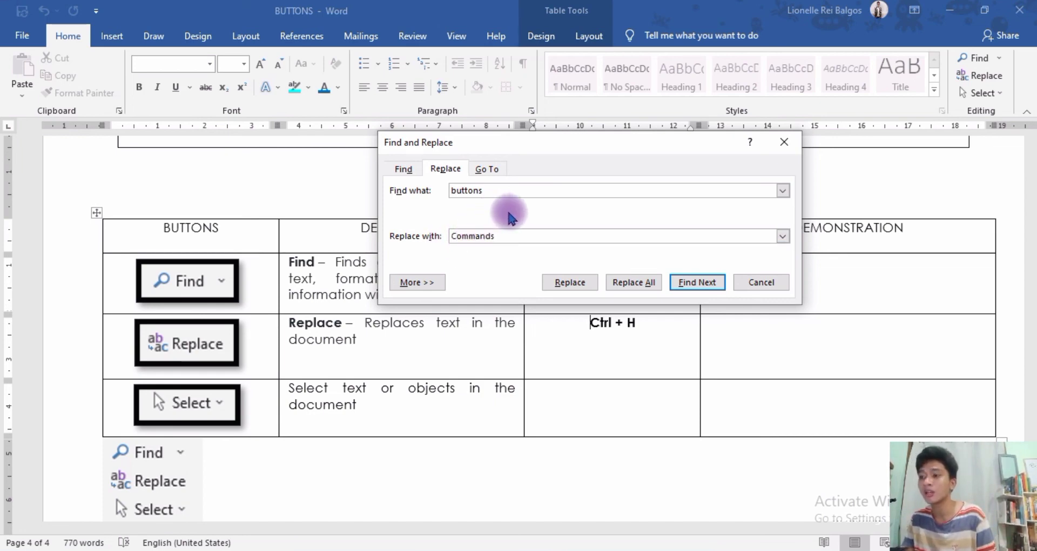
{"action": "left_click", "coordinate": [635, 284]}
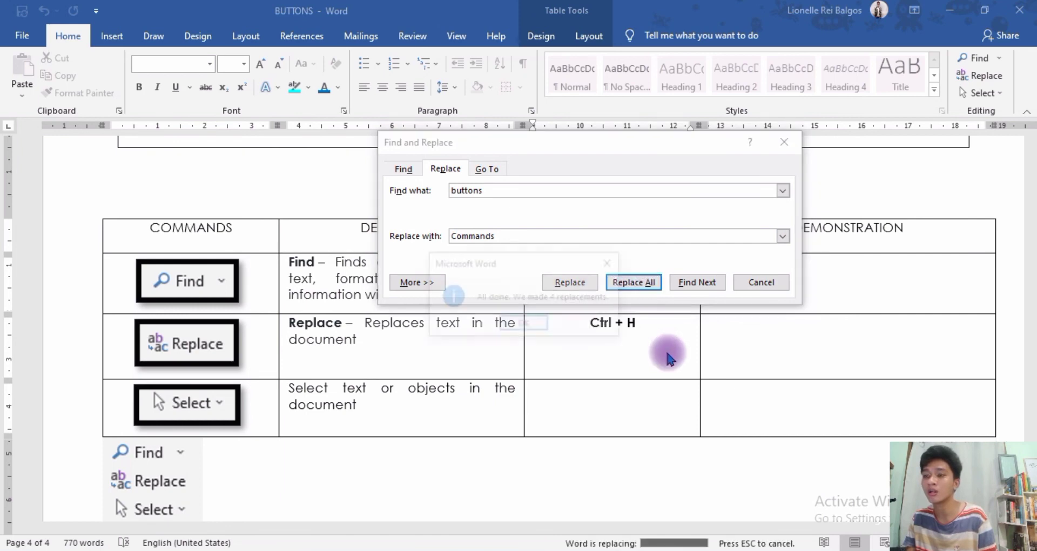
{"action": "left_click", "coordinate": [505, 325]}
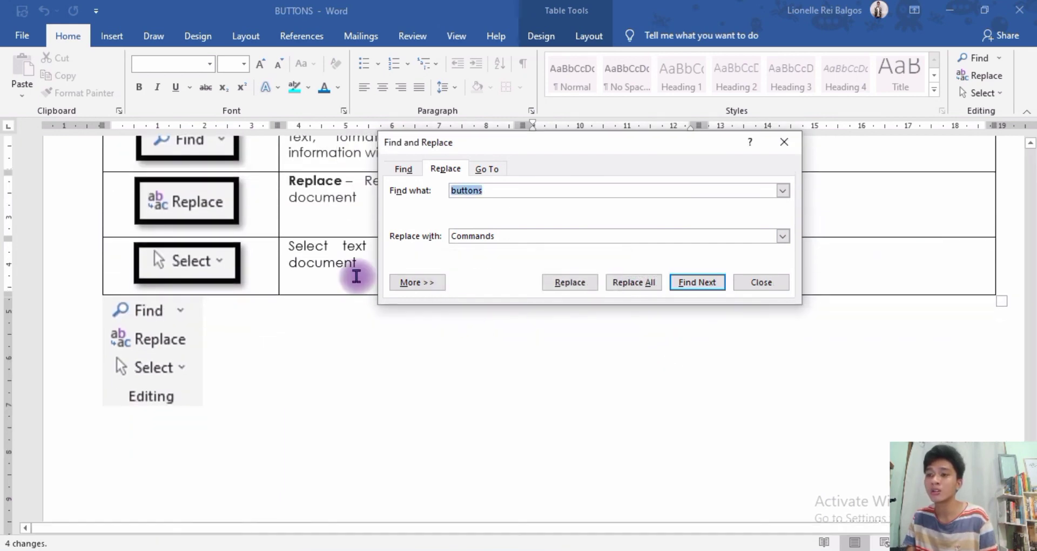
Step: Close Find and Replace and check the replaced column heading in the editing commands table by highlighting it, and deselect it
{"action": "left_click", "coordinate": [740, 292]}
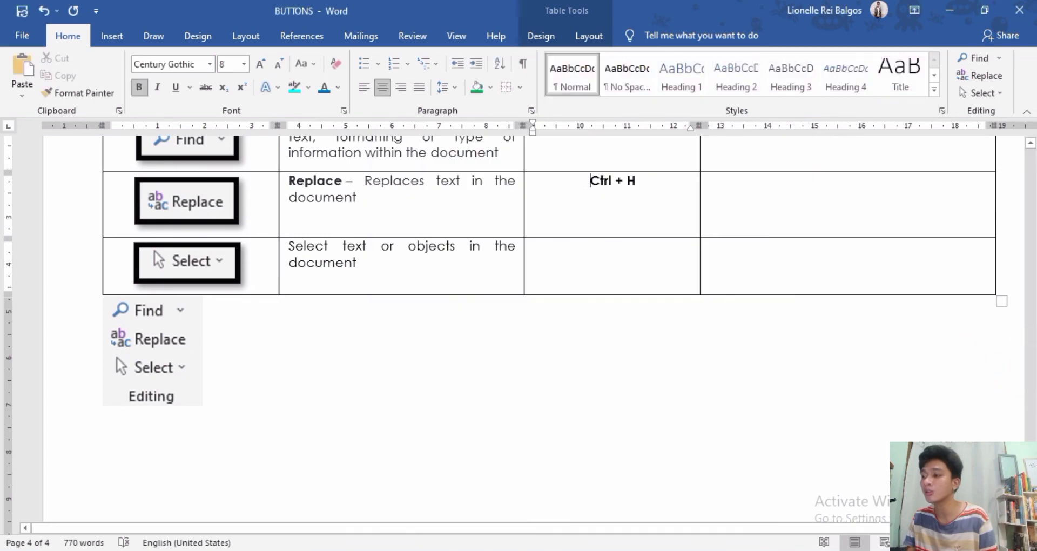
{"action": "scroll", "coordinate": [591, 173], "scroll_direction": "up", "scroll_amount": 6}
{"action": "scroll", "coordinate": [590, 178], "scroll_direction": "down", "scroll_amount": 5}
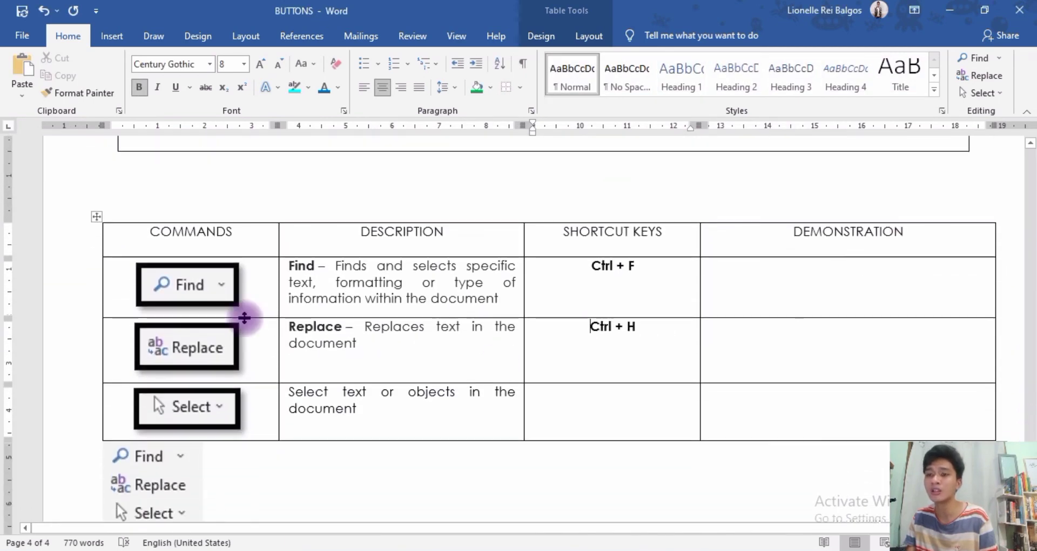
{"action": "left_click_drag", "start_coordinate": [241, 233], "coordinate": [147, 236]}
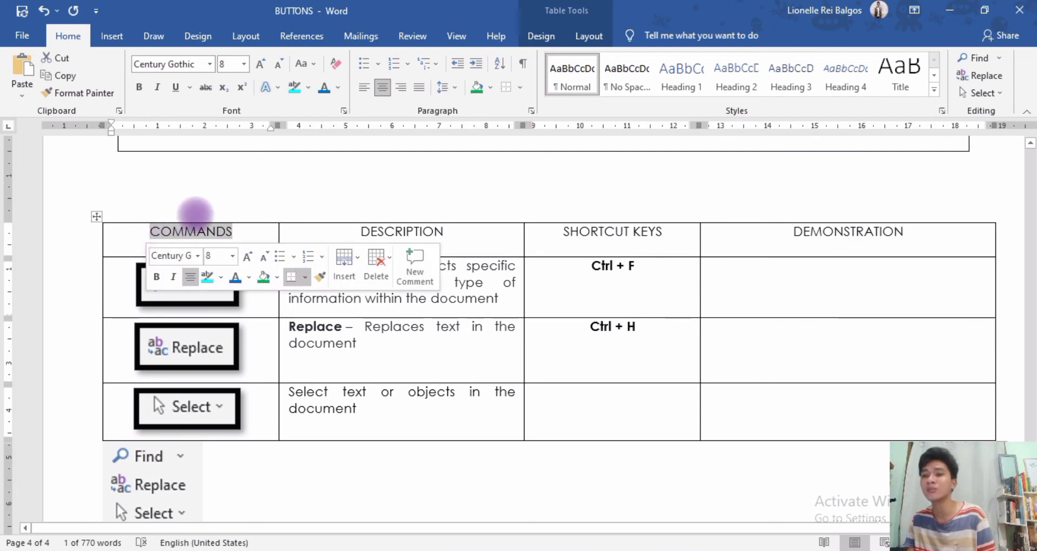
{"action": "left_click", "coordinate": [215, 212]}
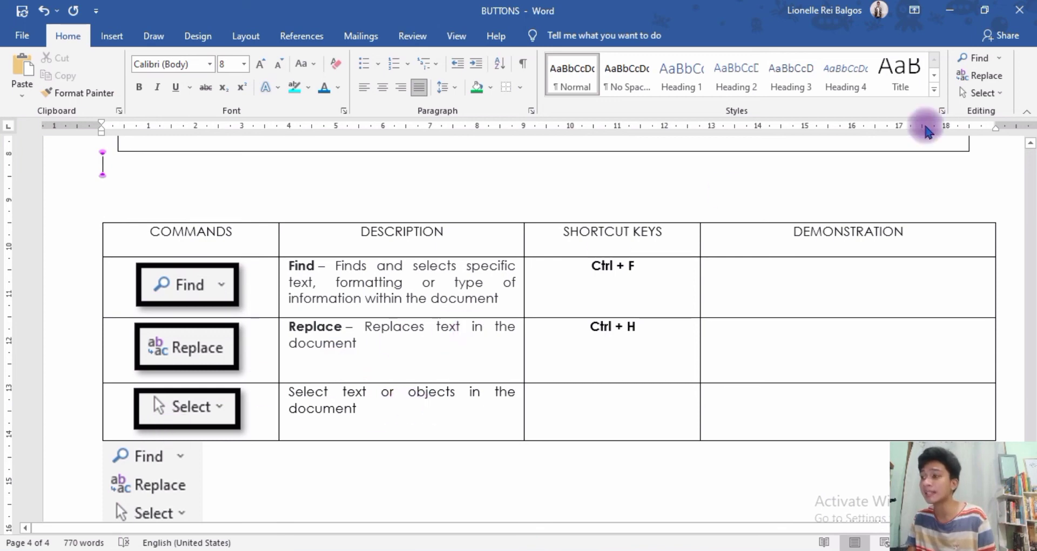
Step: Select all content in the document with Select All, and clear the selection
{"action": "left_click", "coordinate": [995, 93]}
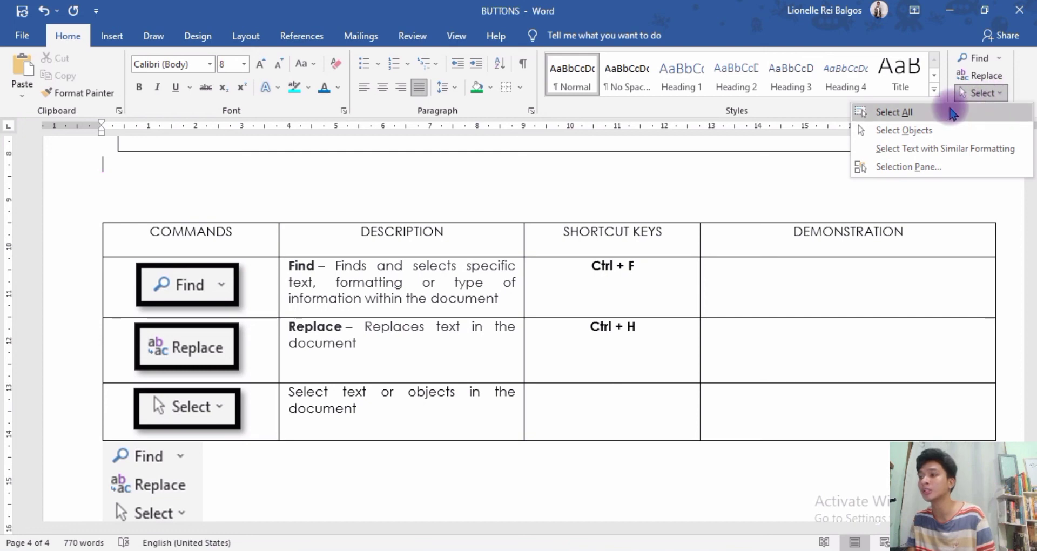
{"action": "left_click", "coordinate": [936, 115]}
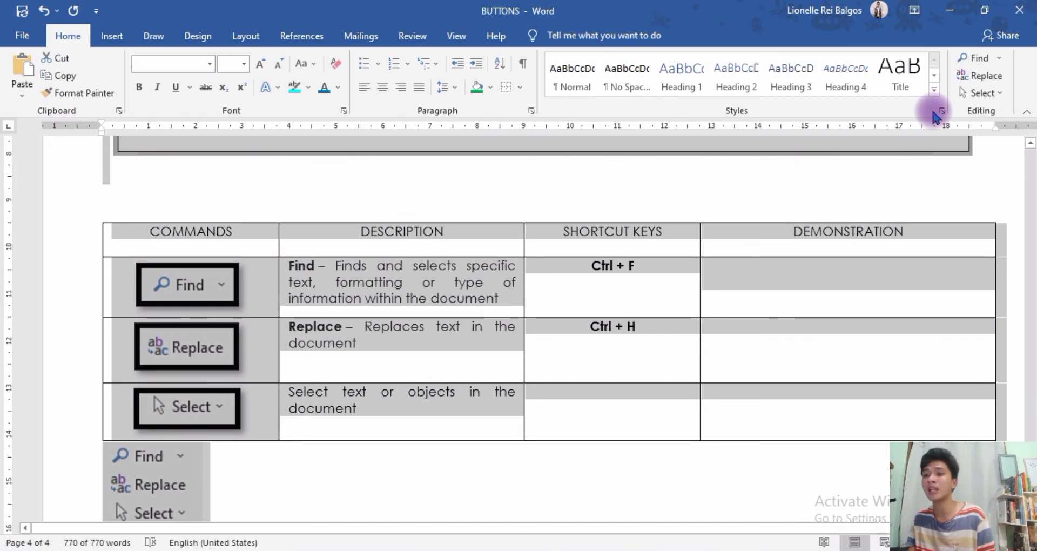
{"action": "left_click", "coordinate": [983, 93]}
{"action": "left_click", "coordinate": [764, 189]}
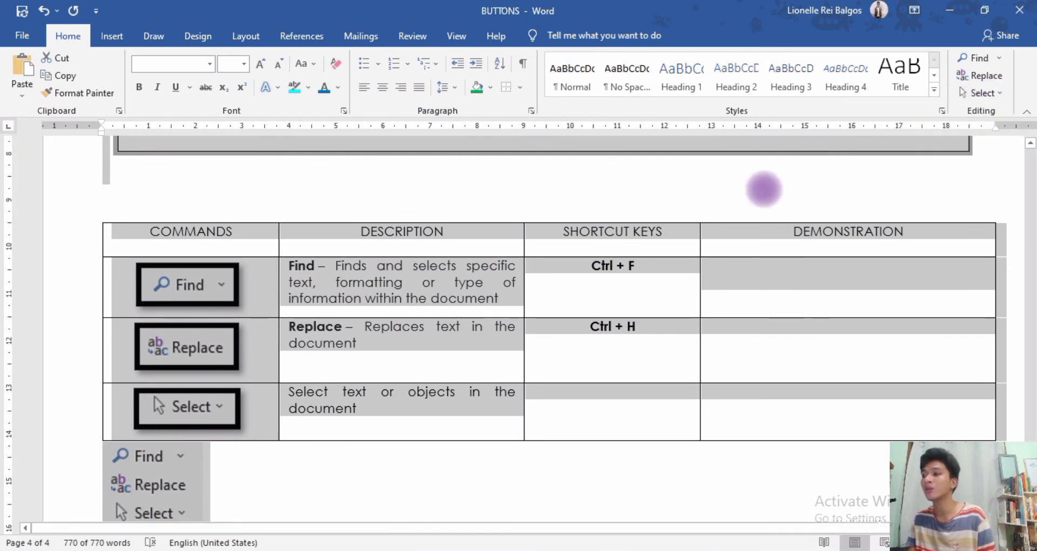
Step: Turn on Select Objects and select the picture of the Editing group below the table
{"action": "left_click", "coordinate": [999, 94]}
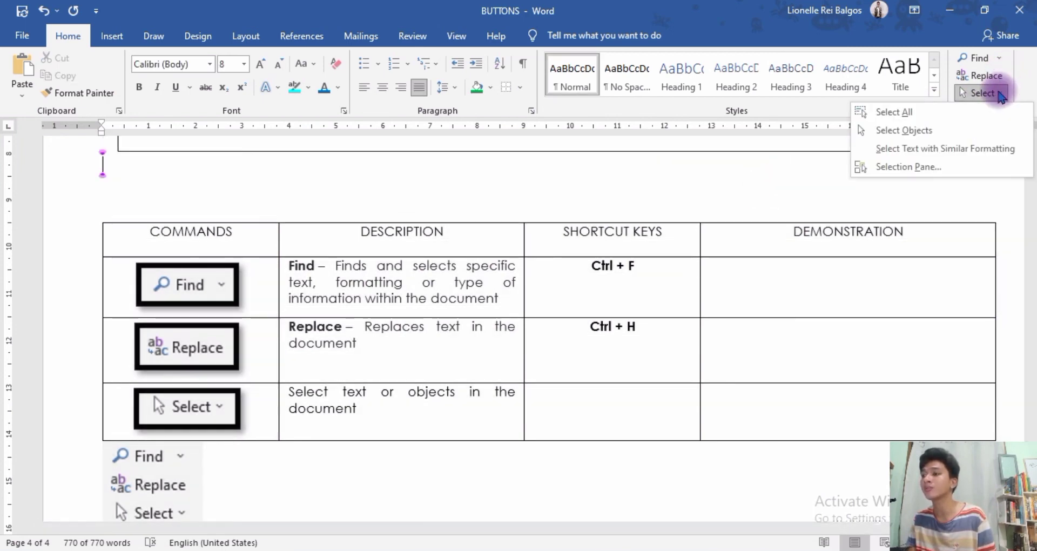
{"action": "left_click", "coordinate": [925, 131]}
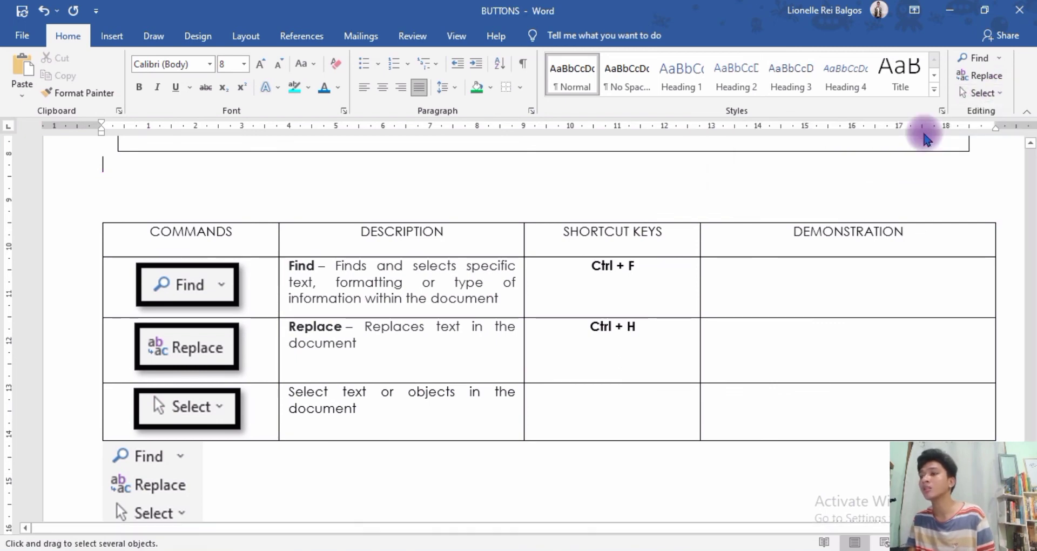
{"action": "left_click", "coordinate": [160, 476]}
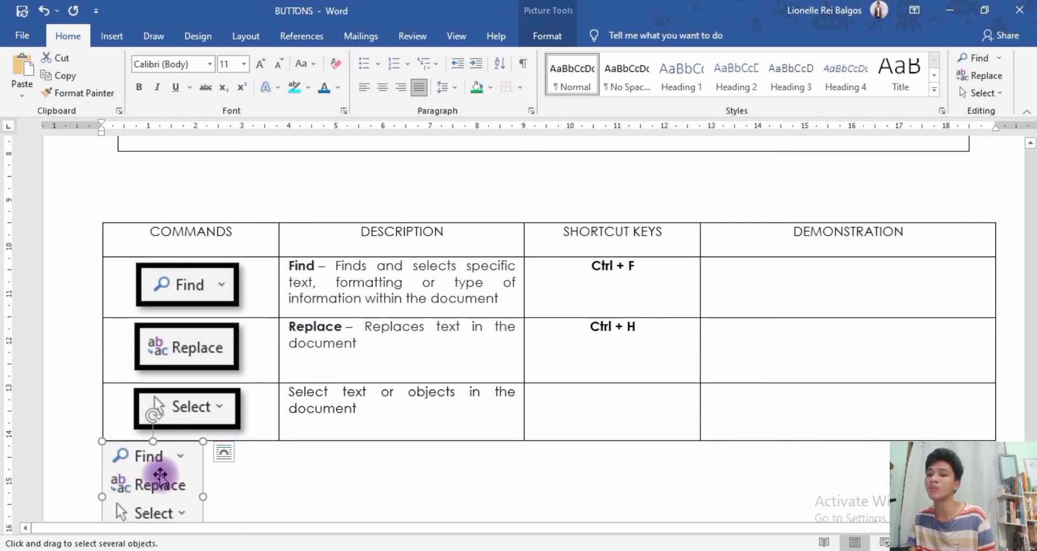